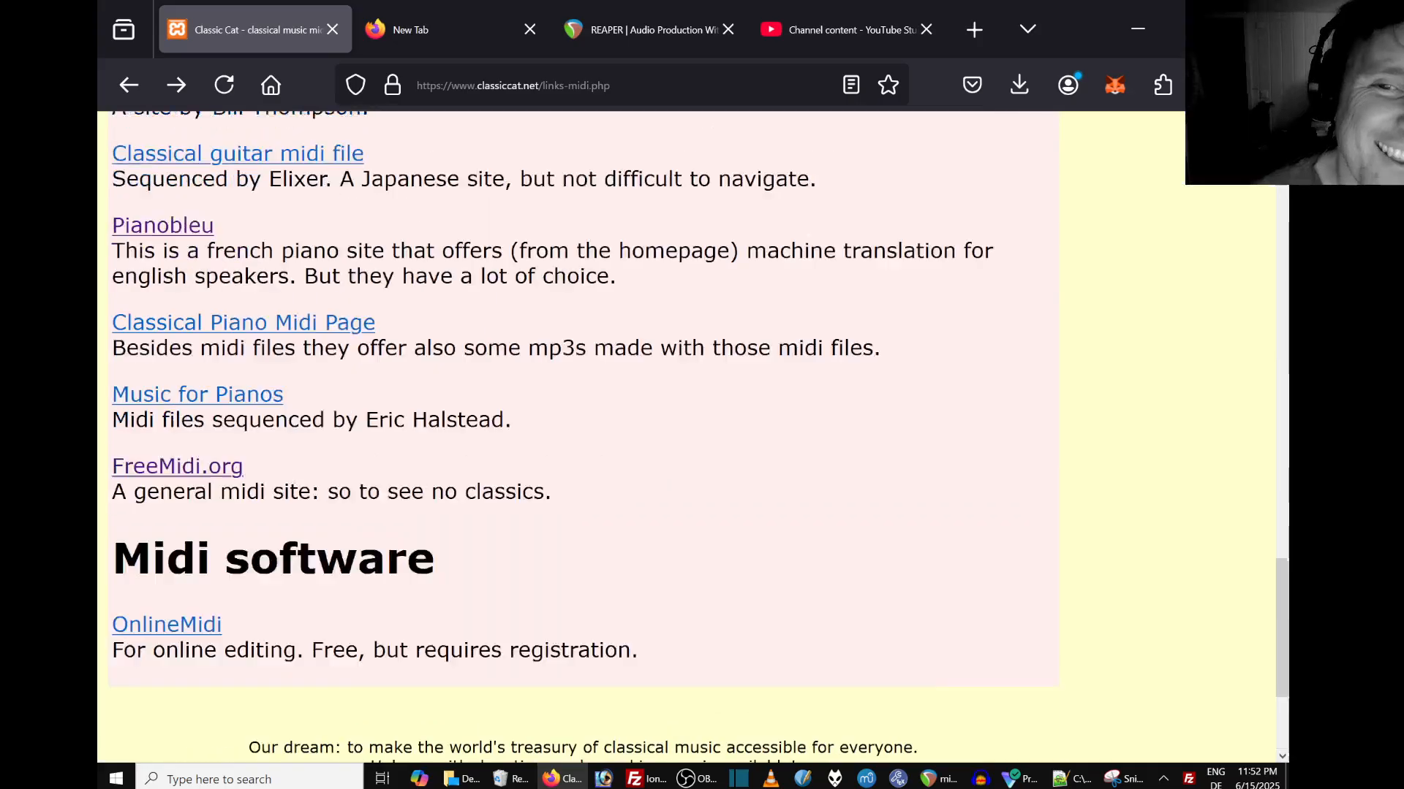
Review the Classic Cat page of classical MIDI links and bring up the midi.zip download address in the other browser tab.
{"action": "scroll", "coordinate": [419, 187], "scroll_direction": "up", "scroll_amount": 5}
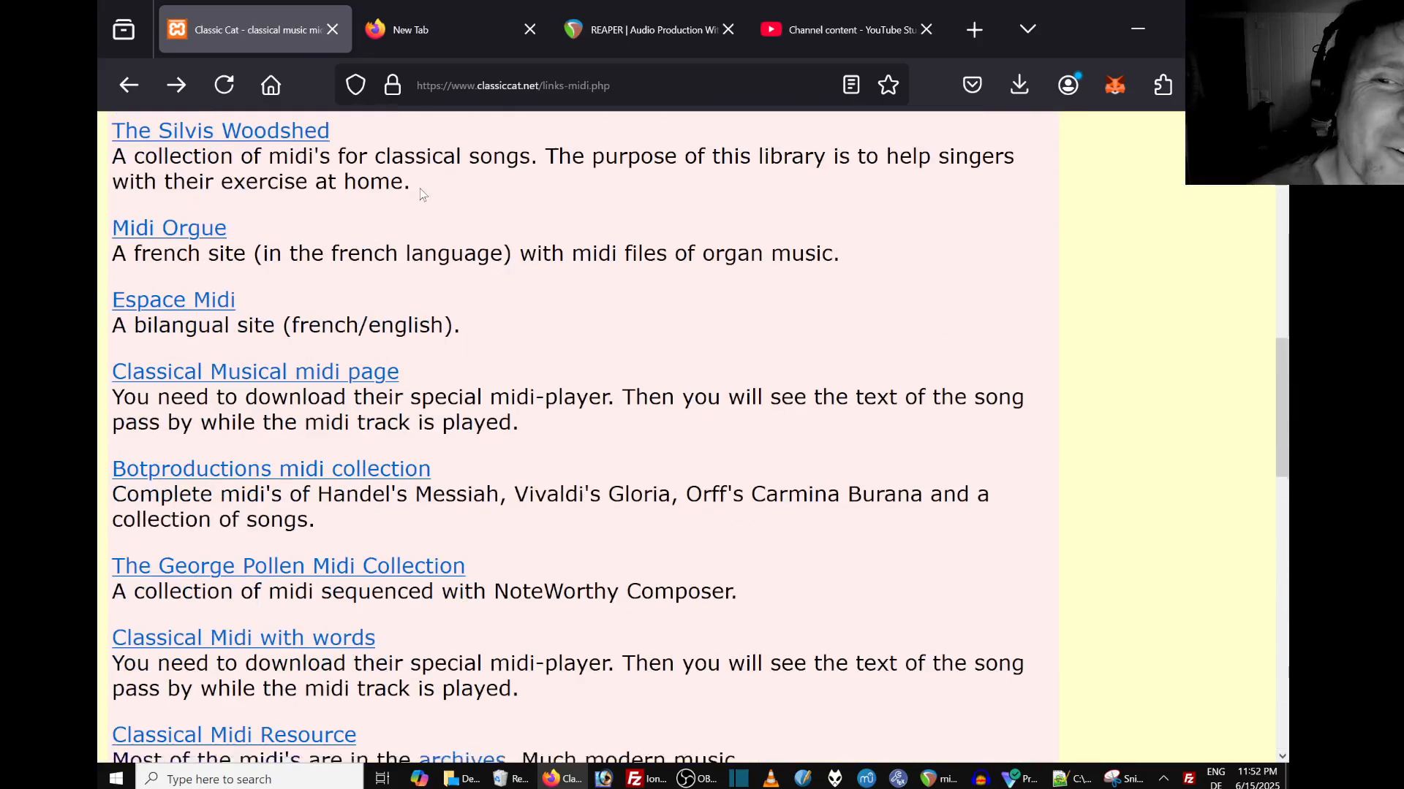
{"action": "scroll", "coordinate": [420, 187], "scroll_direction": "up", "scroll_amount": 10}
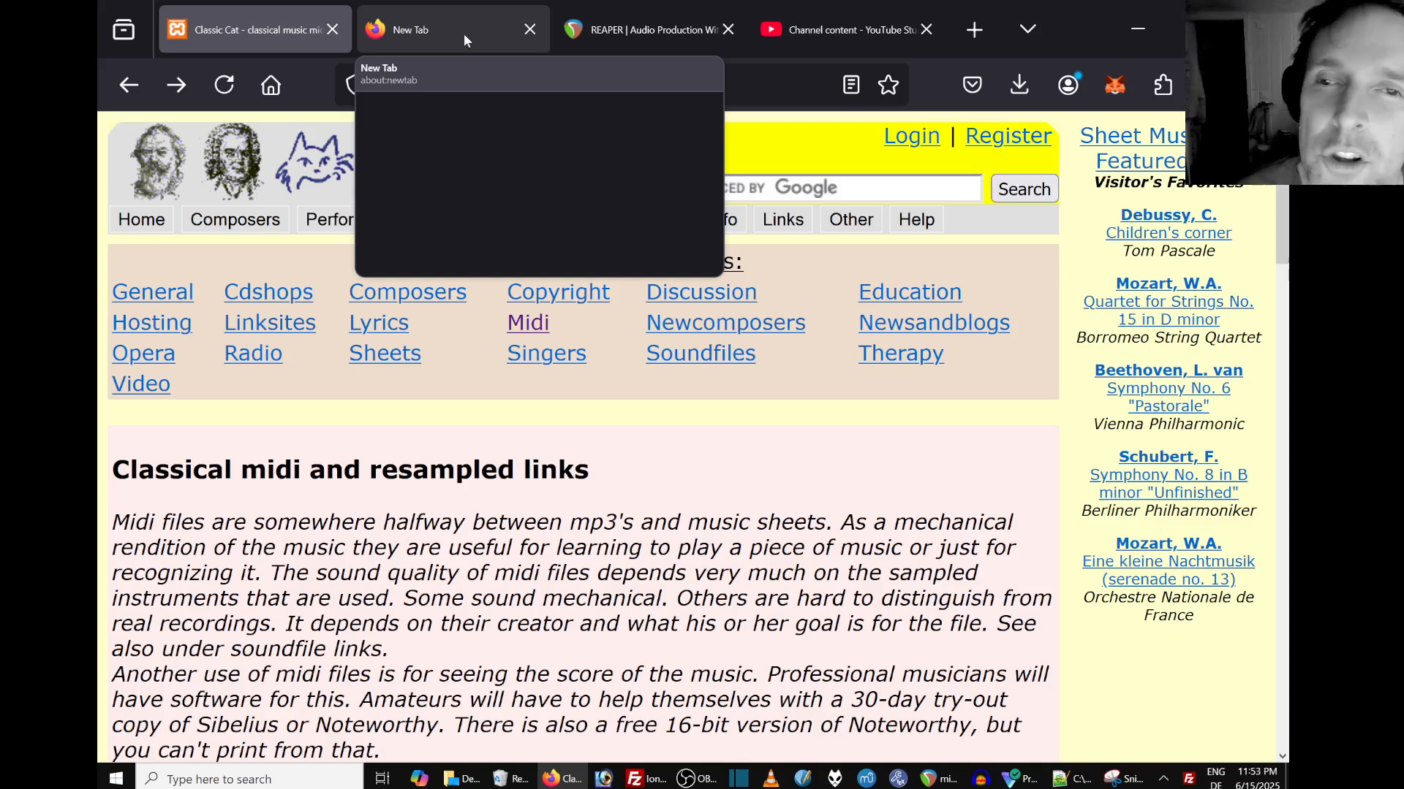
{"action": "mouse_move", "coordinate": [1283, 175]}
{"action": "left_mouse_down"}
{"action": "mouse_move", "coordinate": [1283, 483]}
{"action": "mouse_move", "coordinate": [1283, 172]}
{"action": "left_mouse_up"}
{"action": "left_click", "coordinate": [442, 31]}
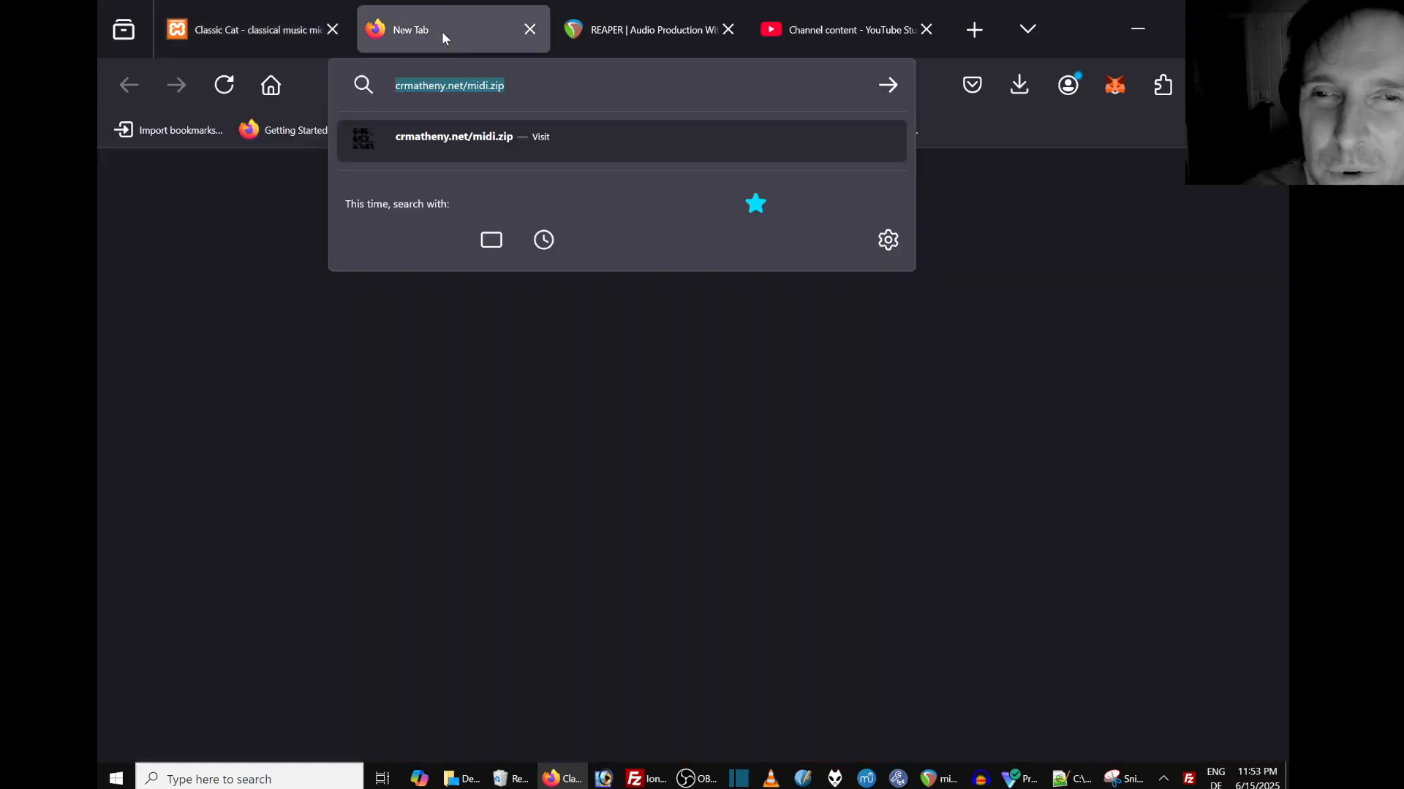
{"action": "key", "text": "ctrl+a"}
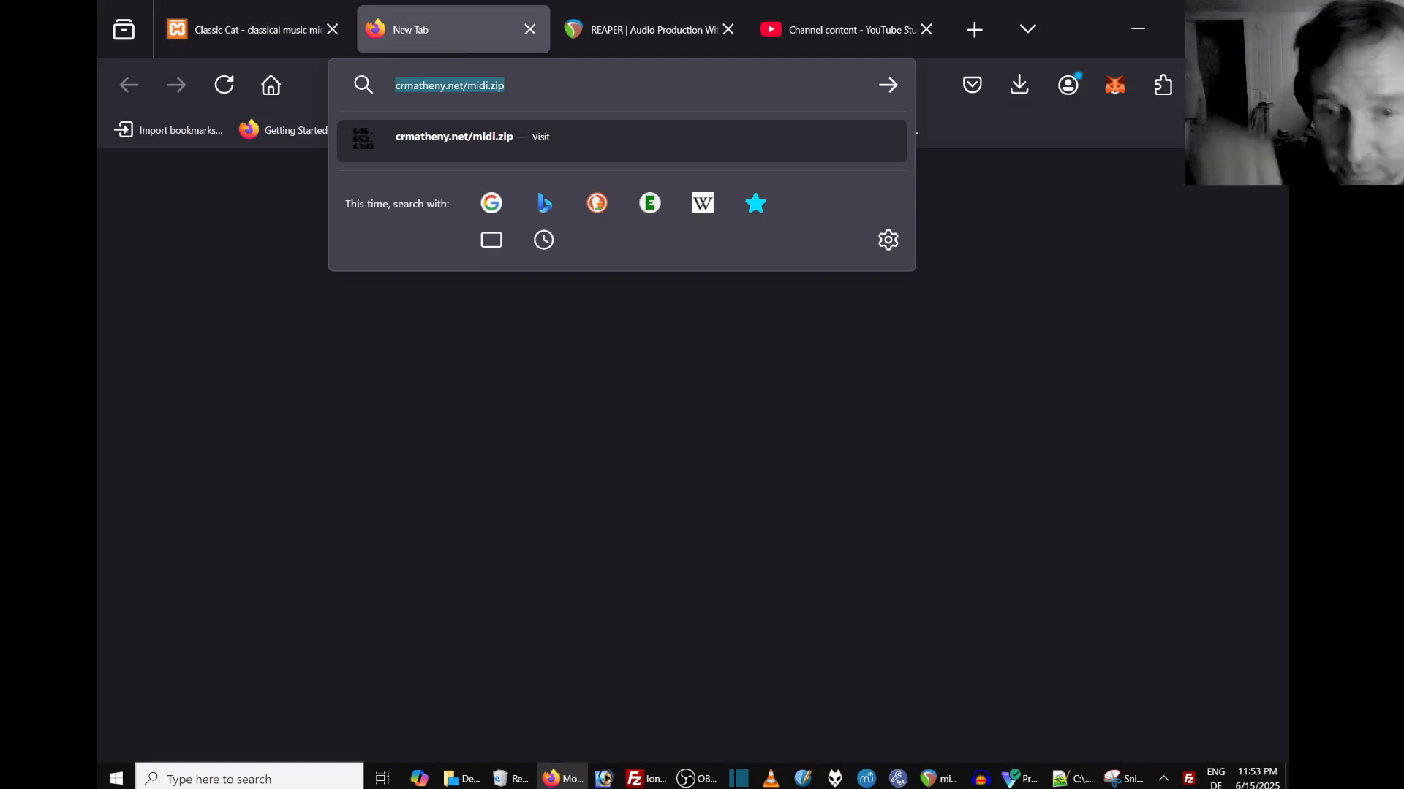
Switch to File Explorer and open the midi folder on the Desktop in a maximized window.
{"action": "left_click", "coordinate": [460, 778]}
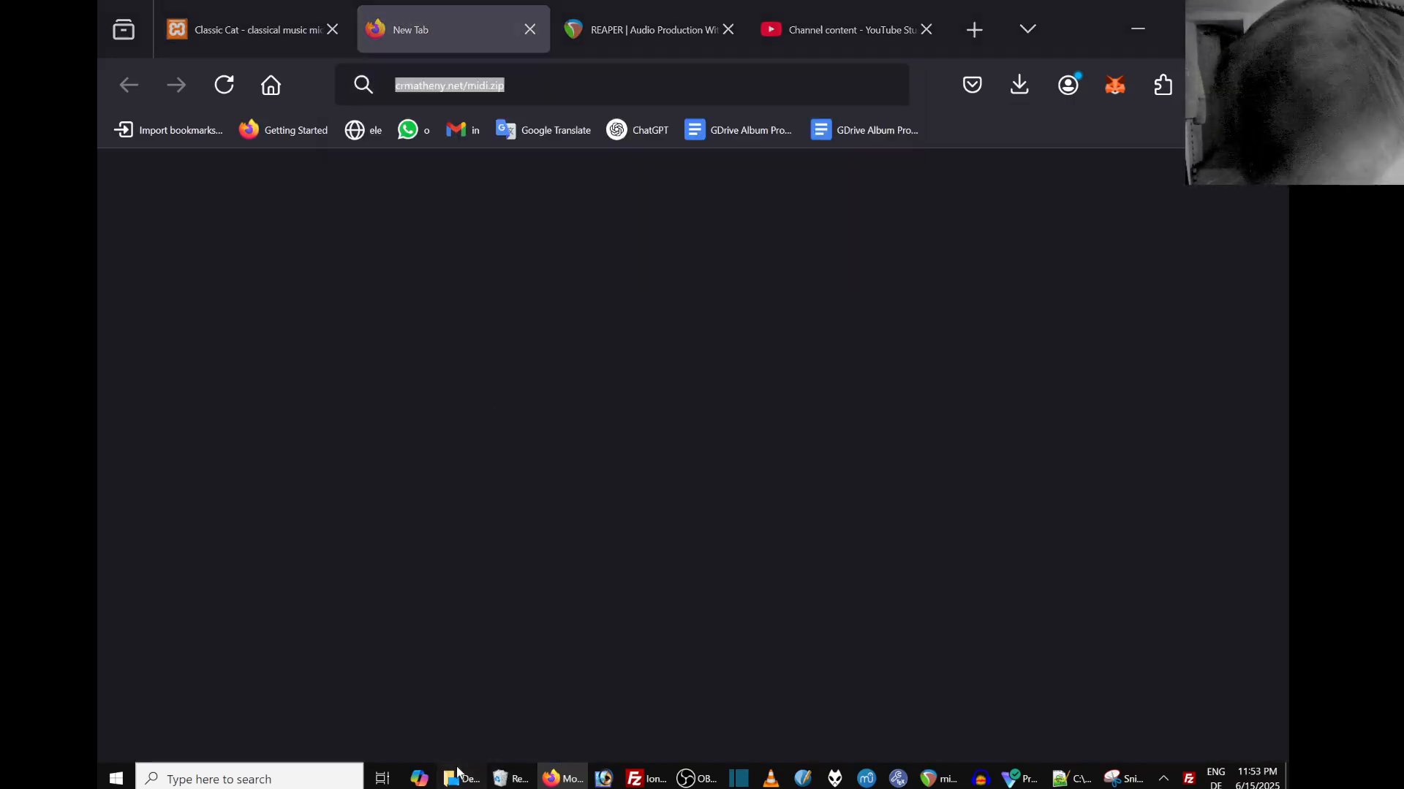
{"action": "scroll", "coordinate": [1063, 447], "scroll_direction": "up", "scroll_amount": 15}
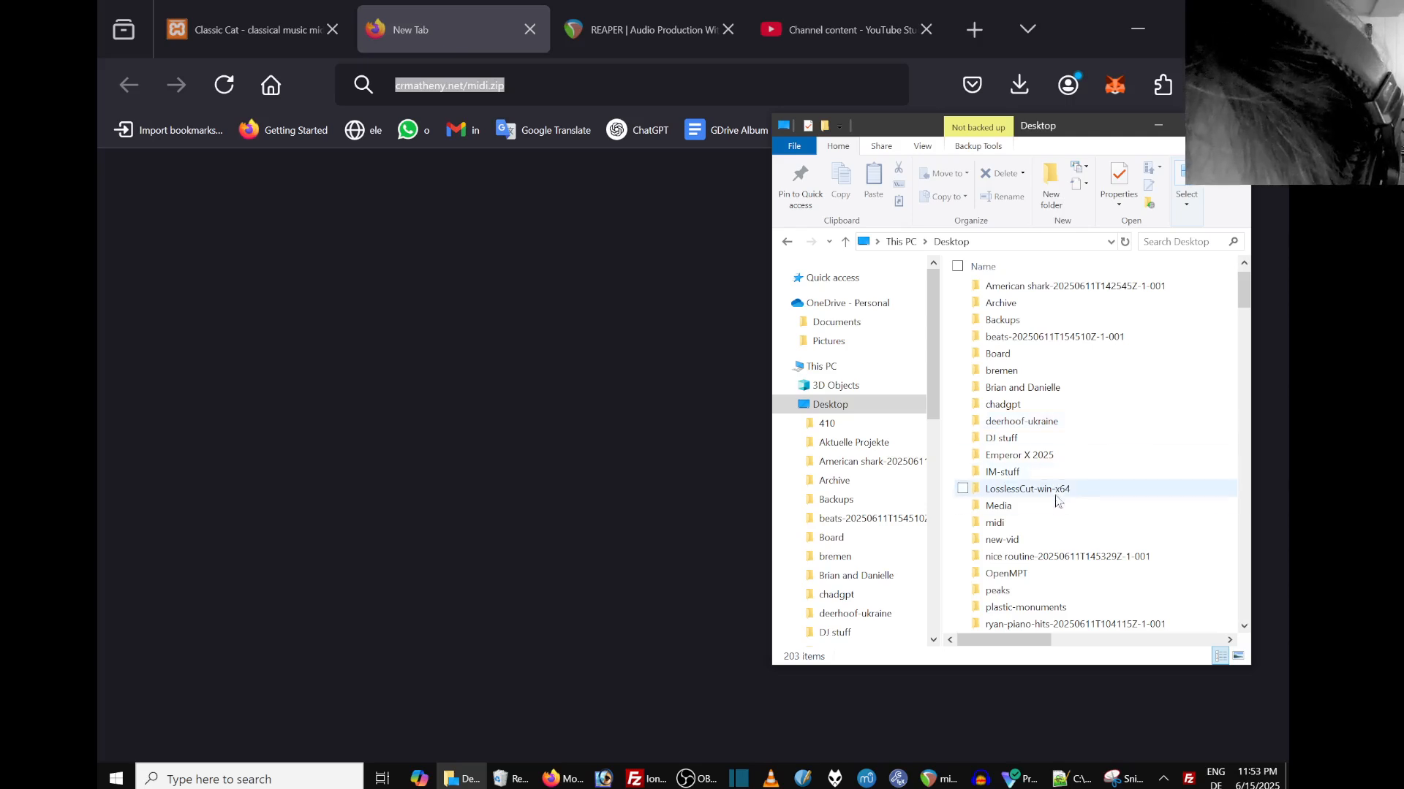
{"action": "double_click", "coordinate": [1064, 524]}
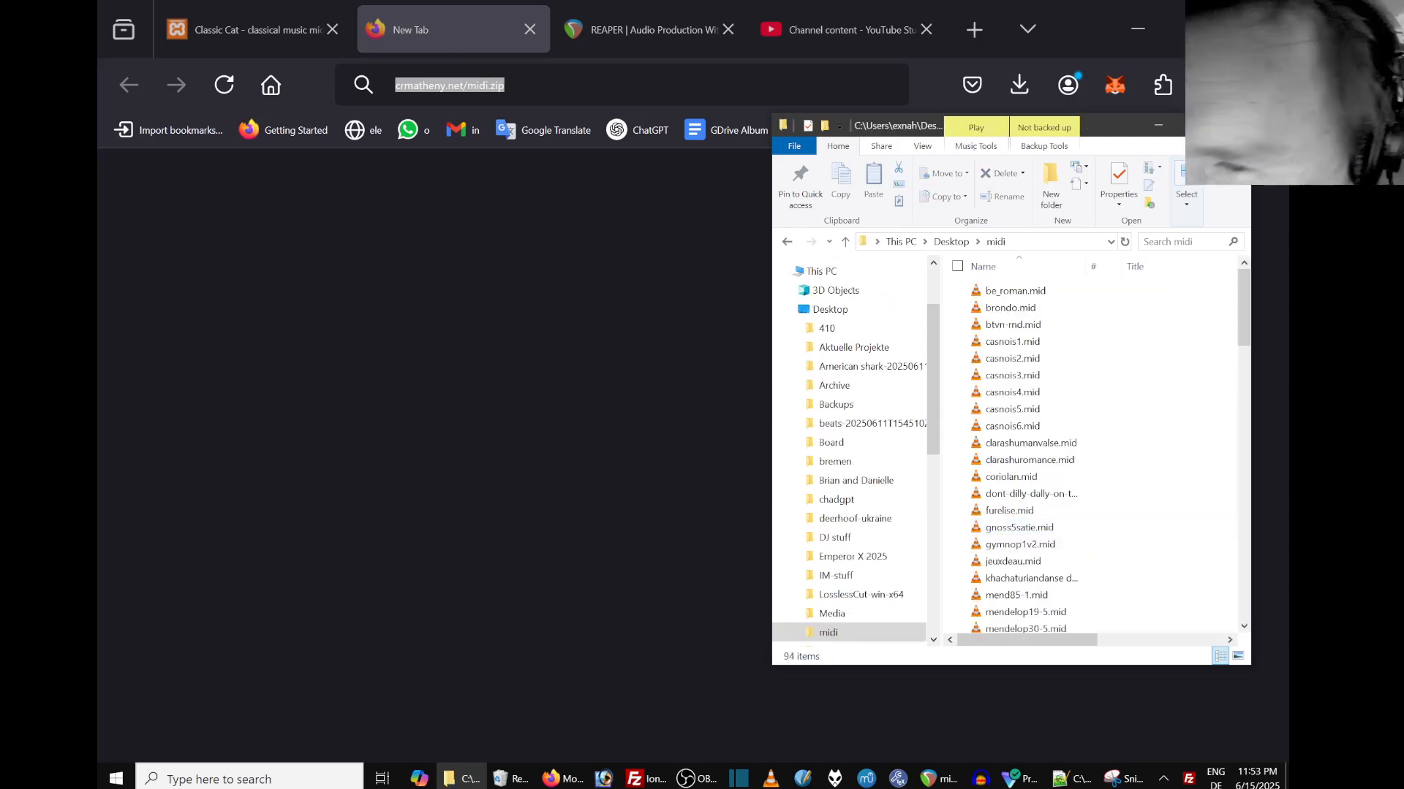
{"action": "left_click", "coordinate": [1197, 125]}
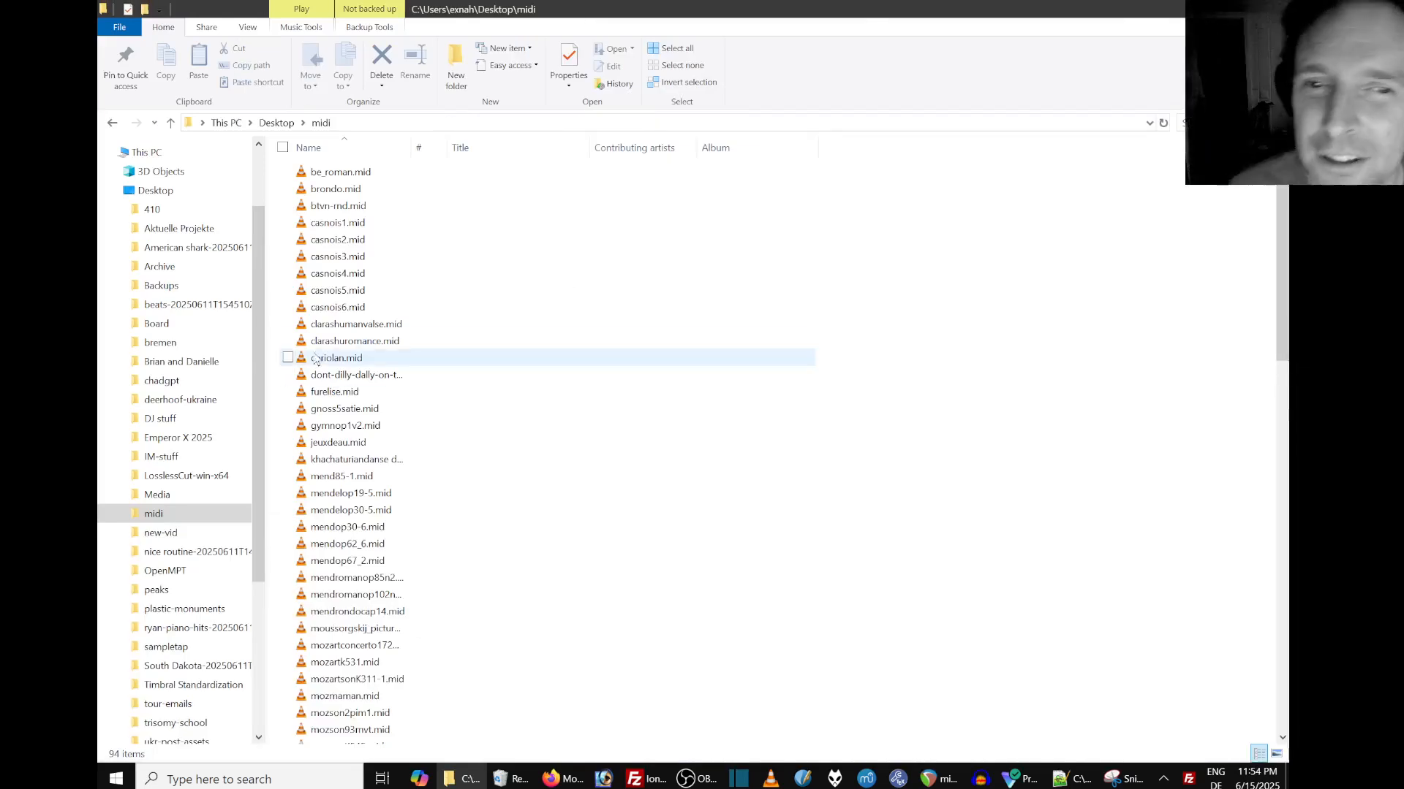
Open furelise.mid from the midi folder in Notepad++ and examine its raw contents through to the last line.
{"action": "scroll", "coordinate": [382, 353], "scroll_direction": "down", "scroll_amount": 13}
{"action": "scroll", "coordinate": [381, 351], "scroll_direction": "up", "scroll_amount": 11}
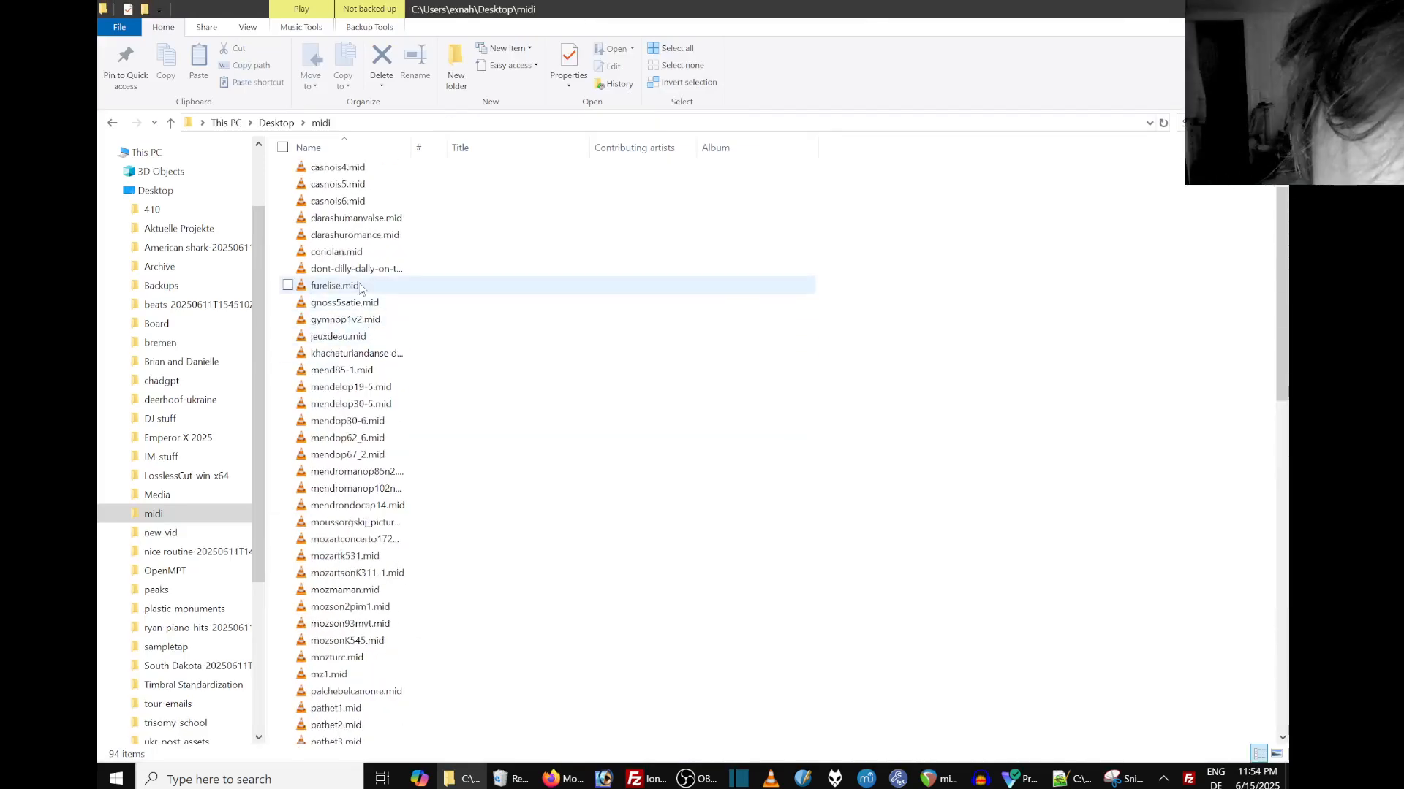
{"action": "right_click", "coordinate": [360, 285]}
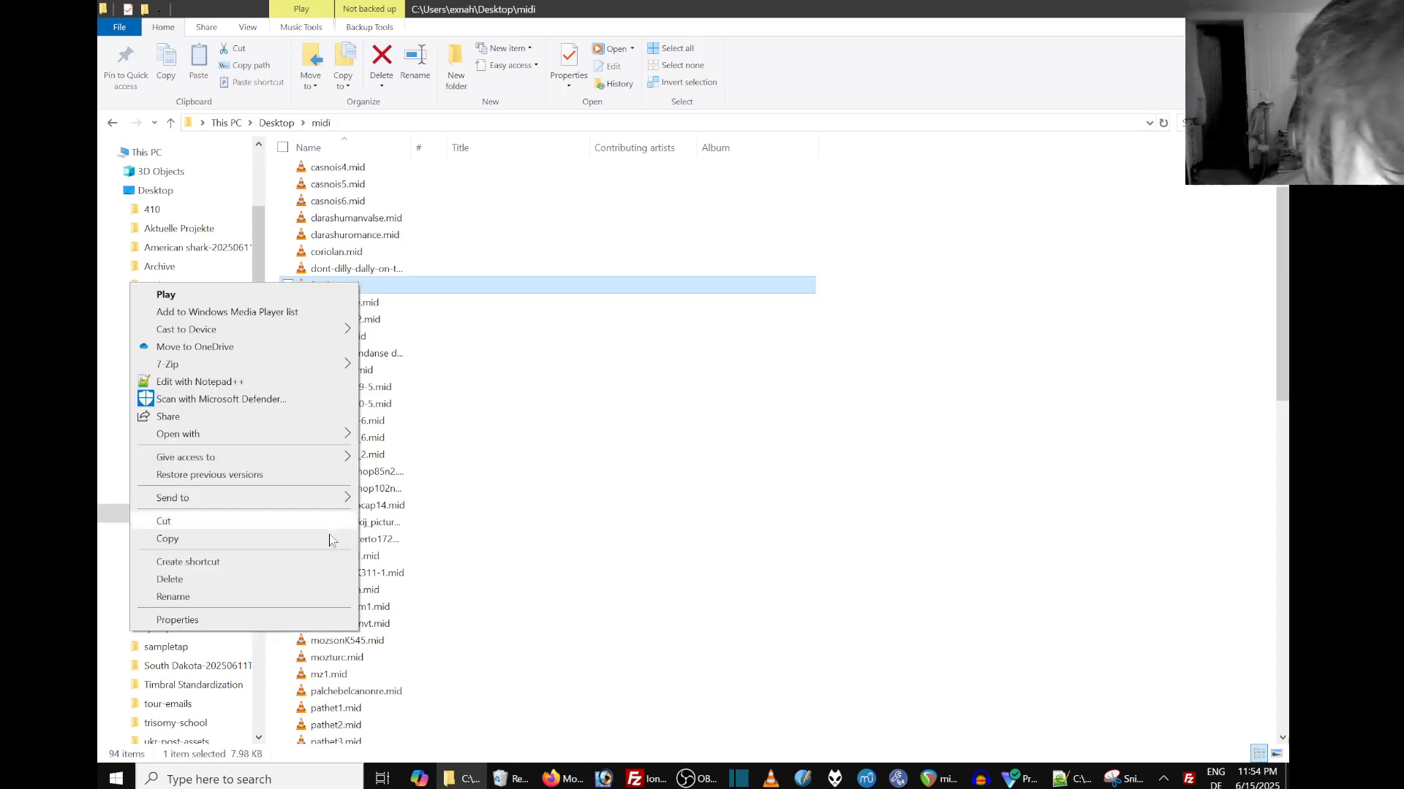
{"action": "left_click", "coordinate": [277, 380]}
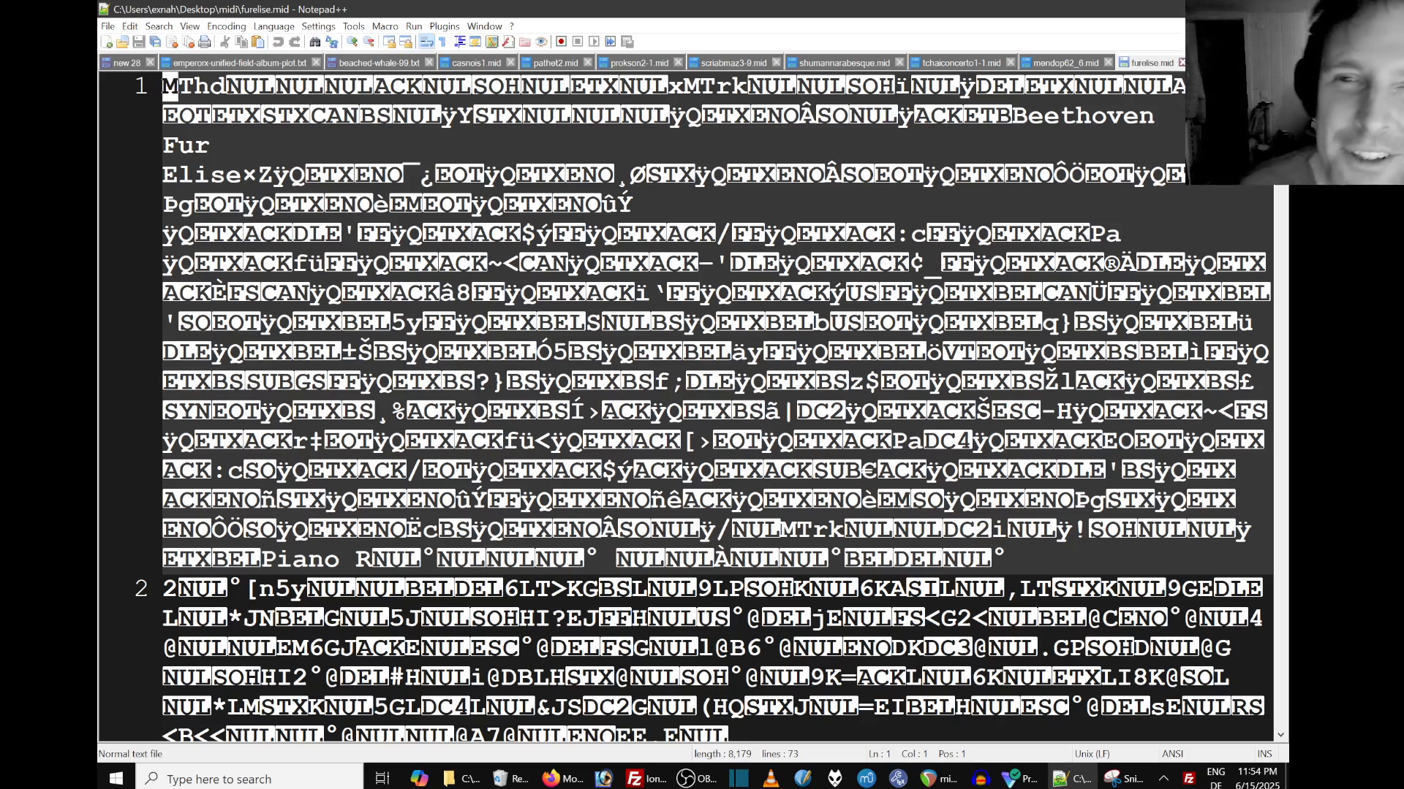
{"action": "scroll", "coordinate": [685, 410], "scroll_direction": "down", "scroll_amount": 18}
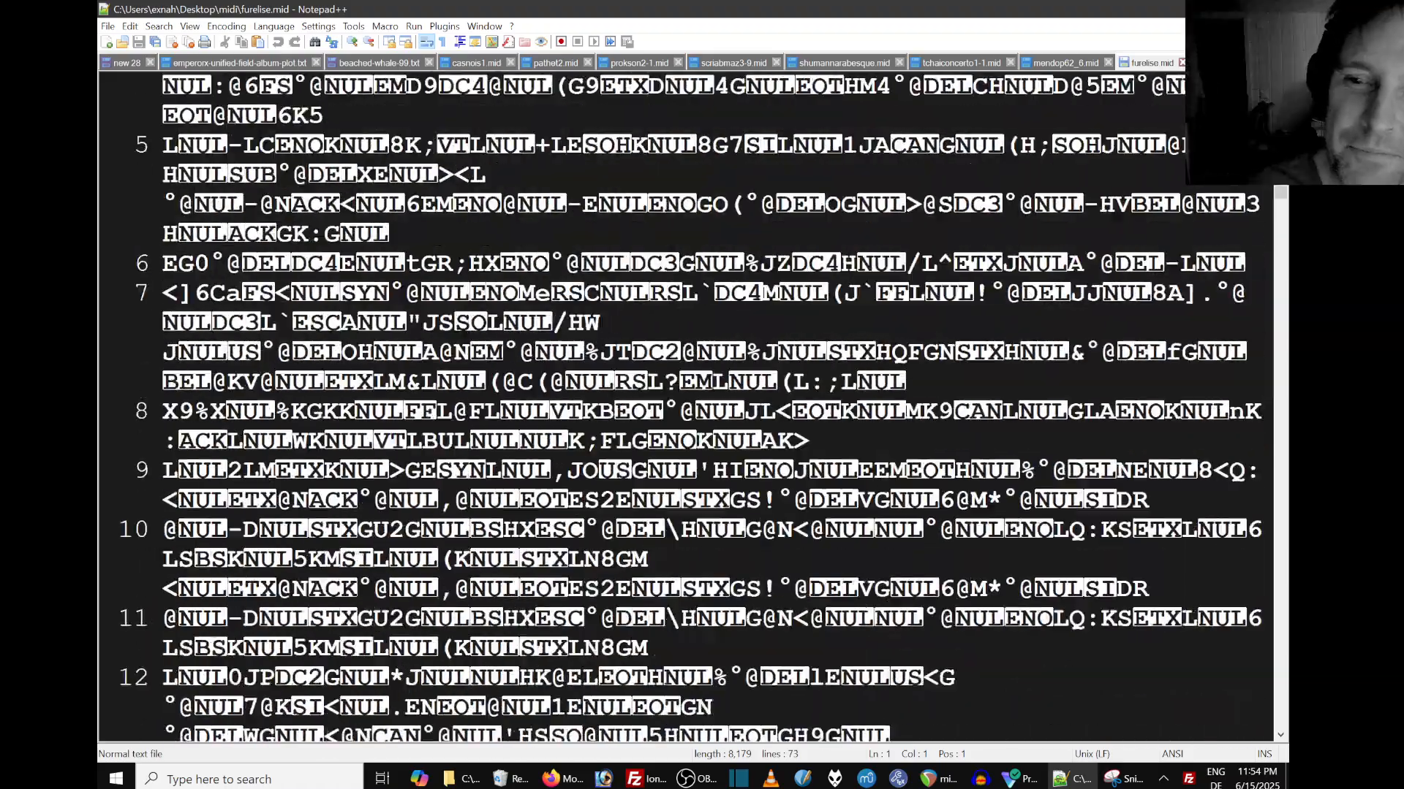
{"action": "scroll", "coordinate": [685, 409], "scroll_direction": "down", "scroll_amount": 20}
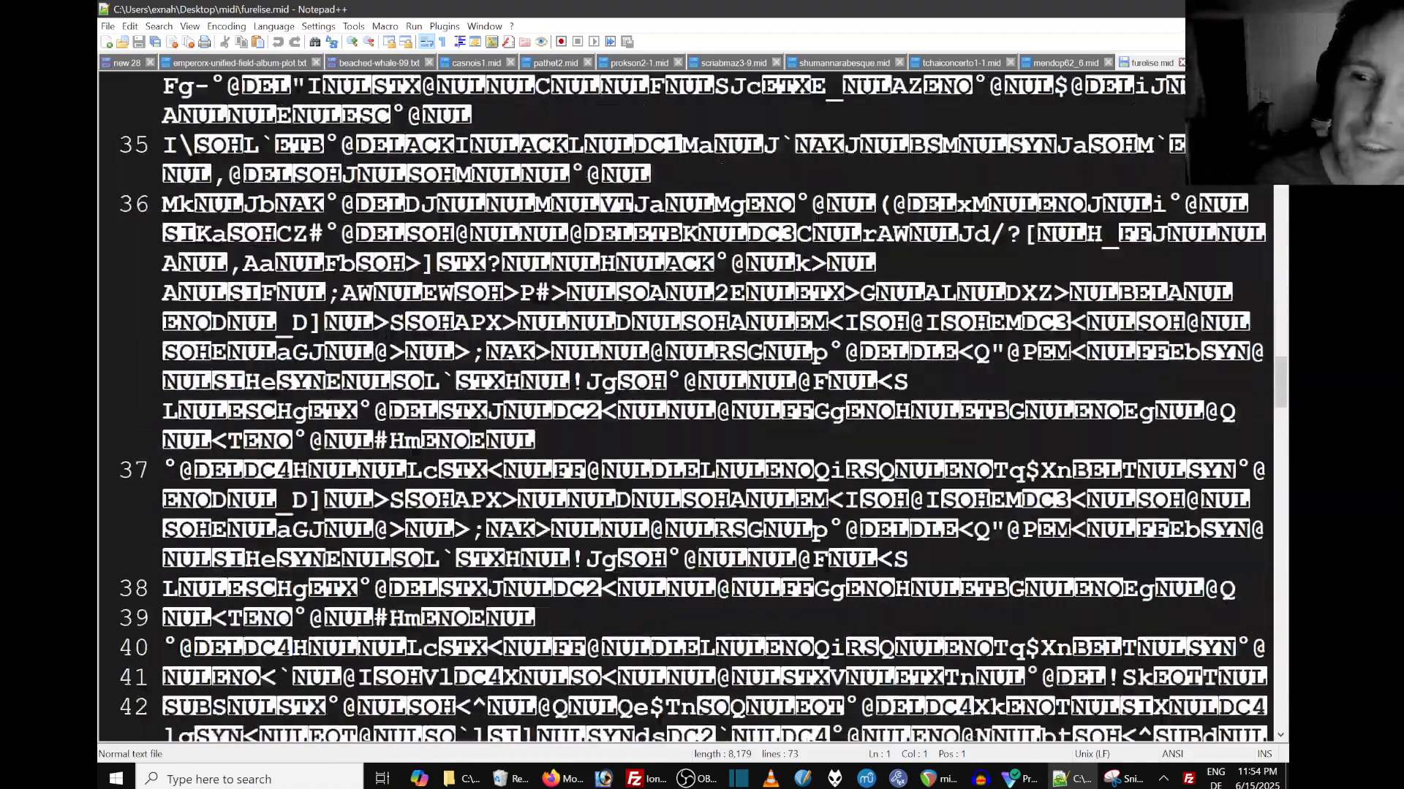
{"action": "scroll", "coordinate": [685, 410], "scroll_direction": "down", "scroll_amount": 20}
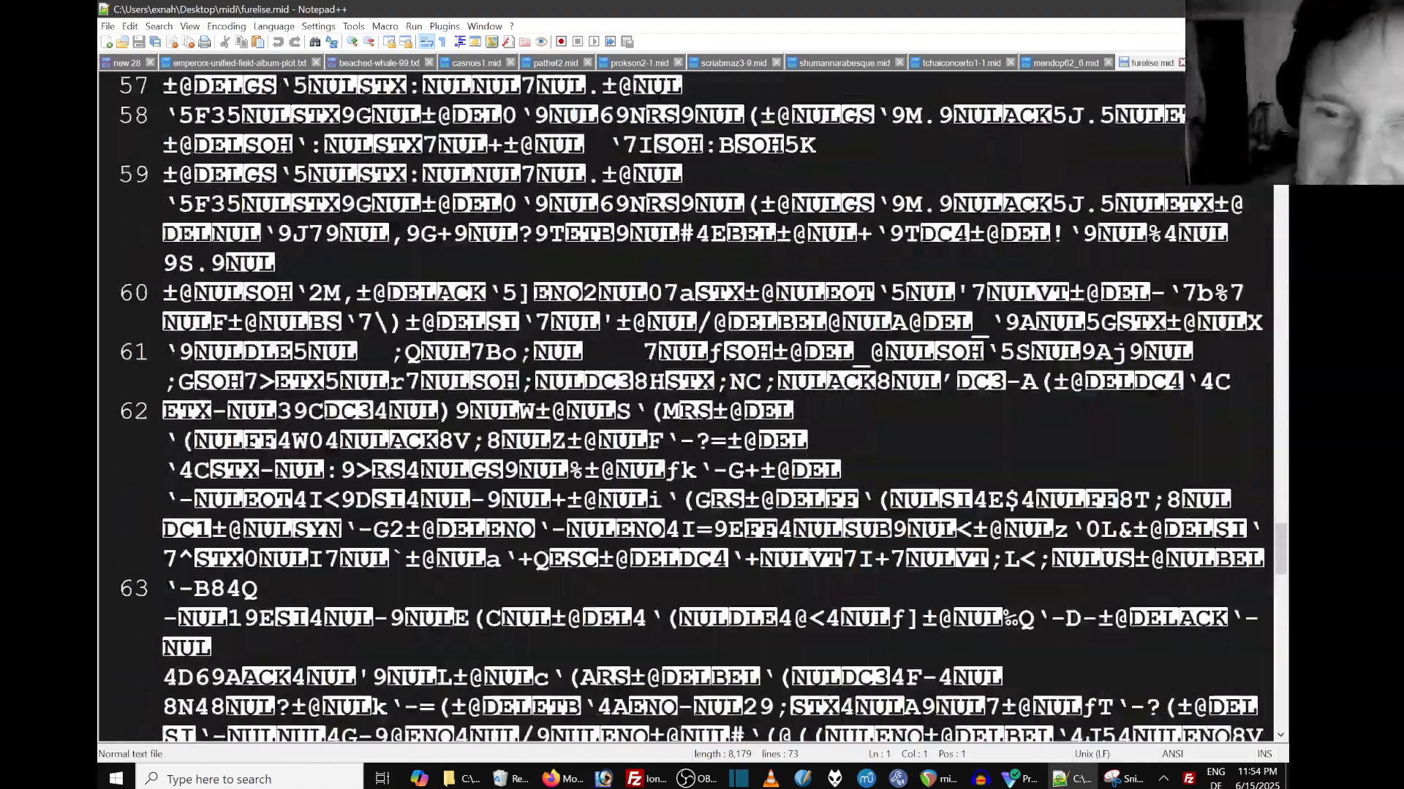
{"action": "scroll", "coordinate": [685, 410], "scroll_direction": "down", "scroll_amount": 4}
{"action": "scroll", "coordinate": [685, 409], "scroll_direction": "up", "scroll_amount": 3}
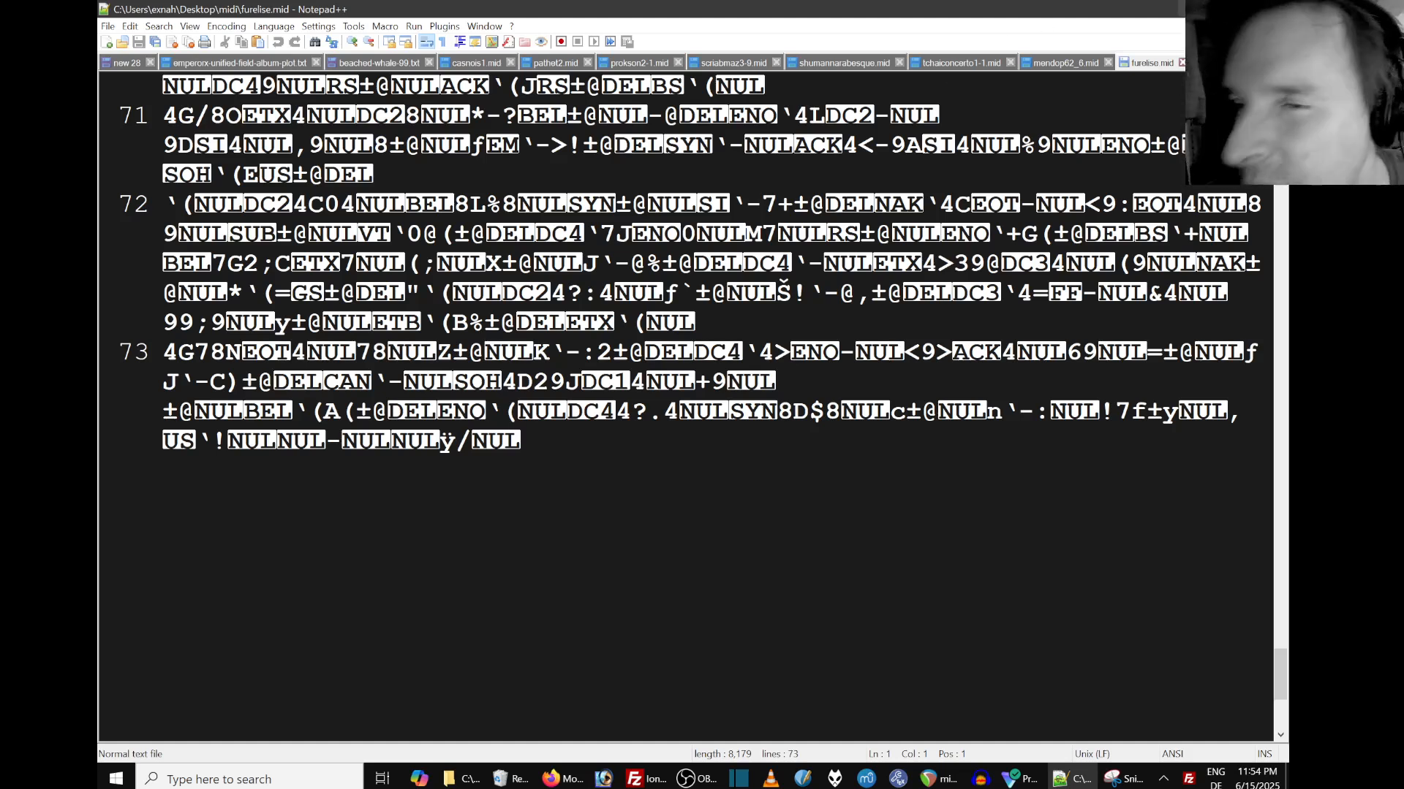
{"action": "left_click", "coordinate": [1197, 9]}
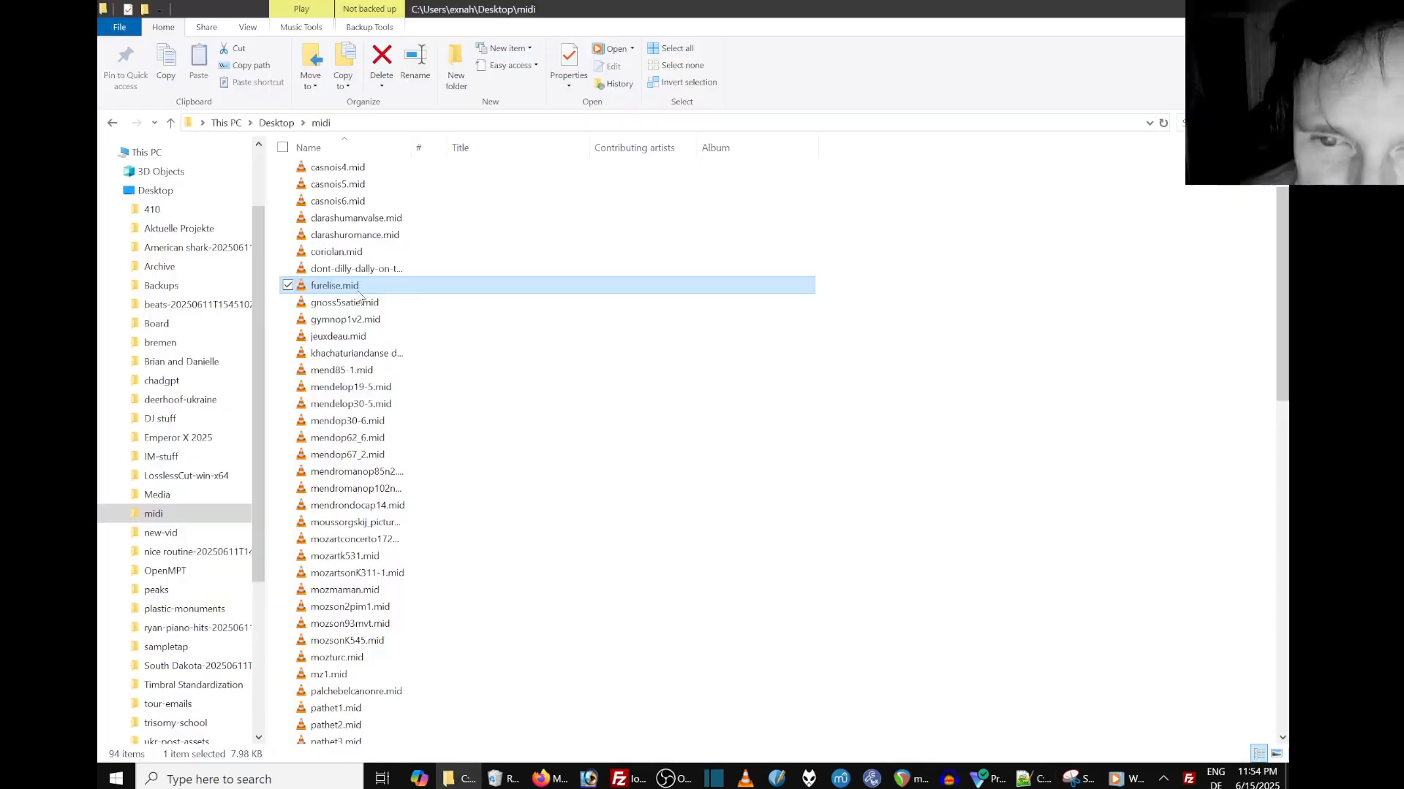
Play furelise.mid in Windows Media Player and pause the playback.
{"action": "double_click", "coordinate": [359, 289]}
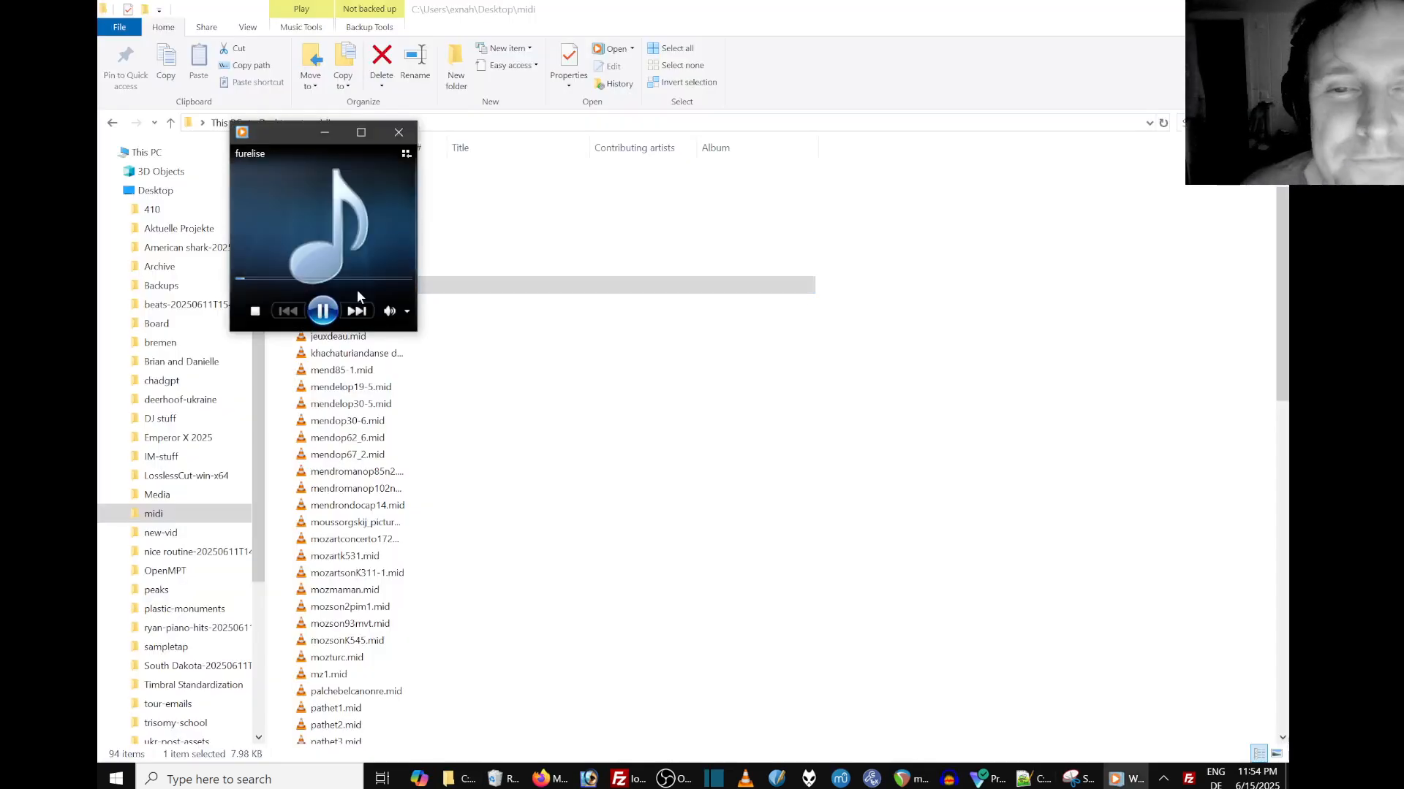
{"action": "left_click", "coordinate": [323, 311]}
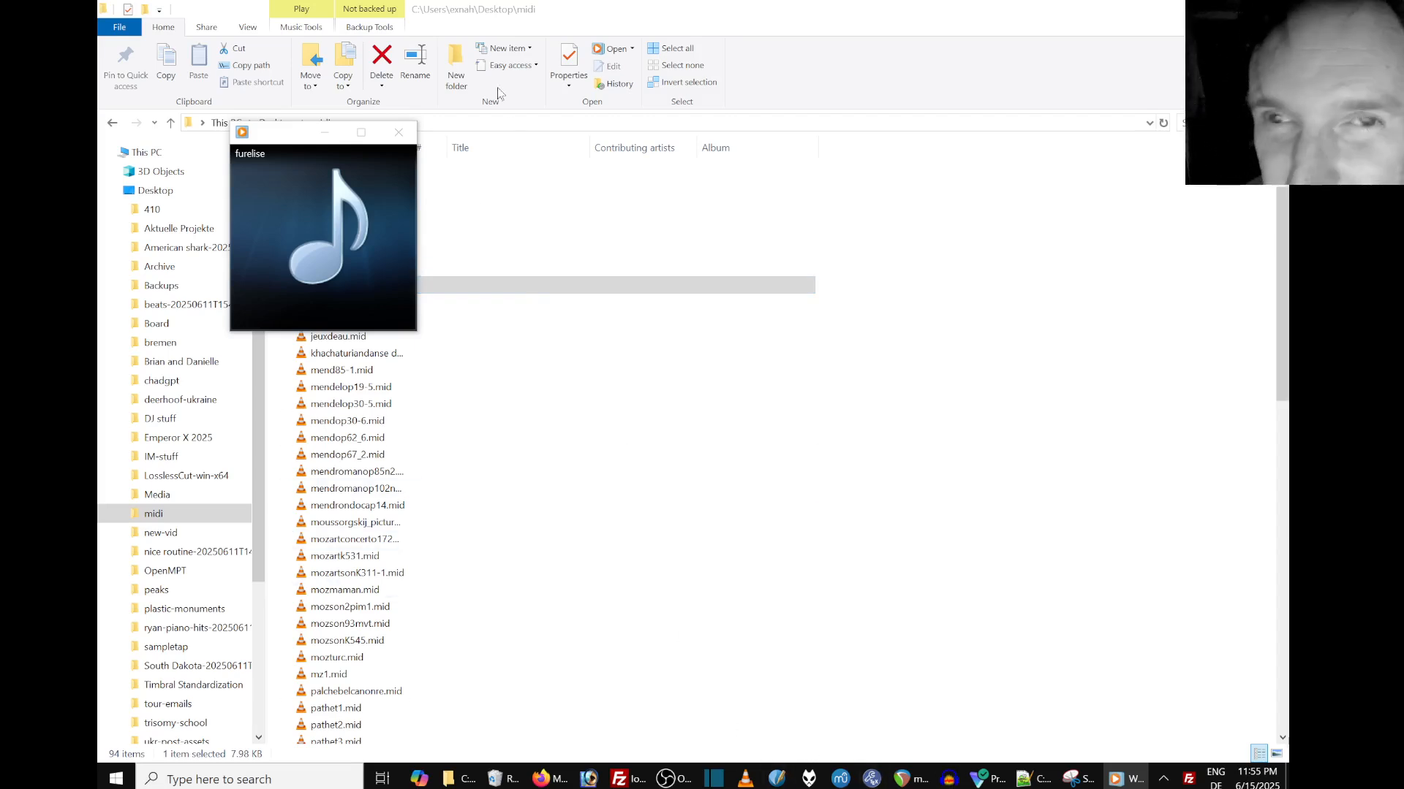
{"action": "left_click", "coordinate": [551, 781]}
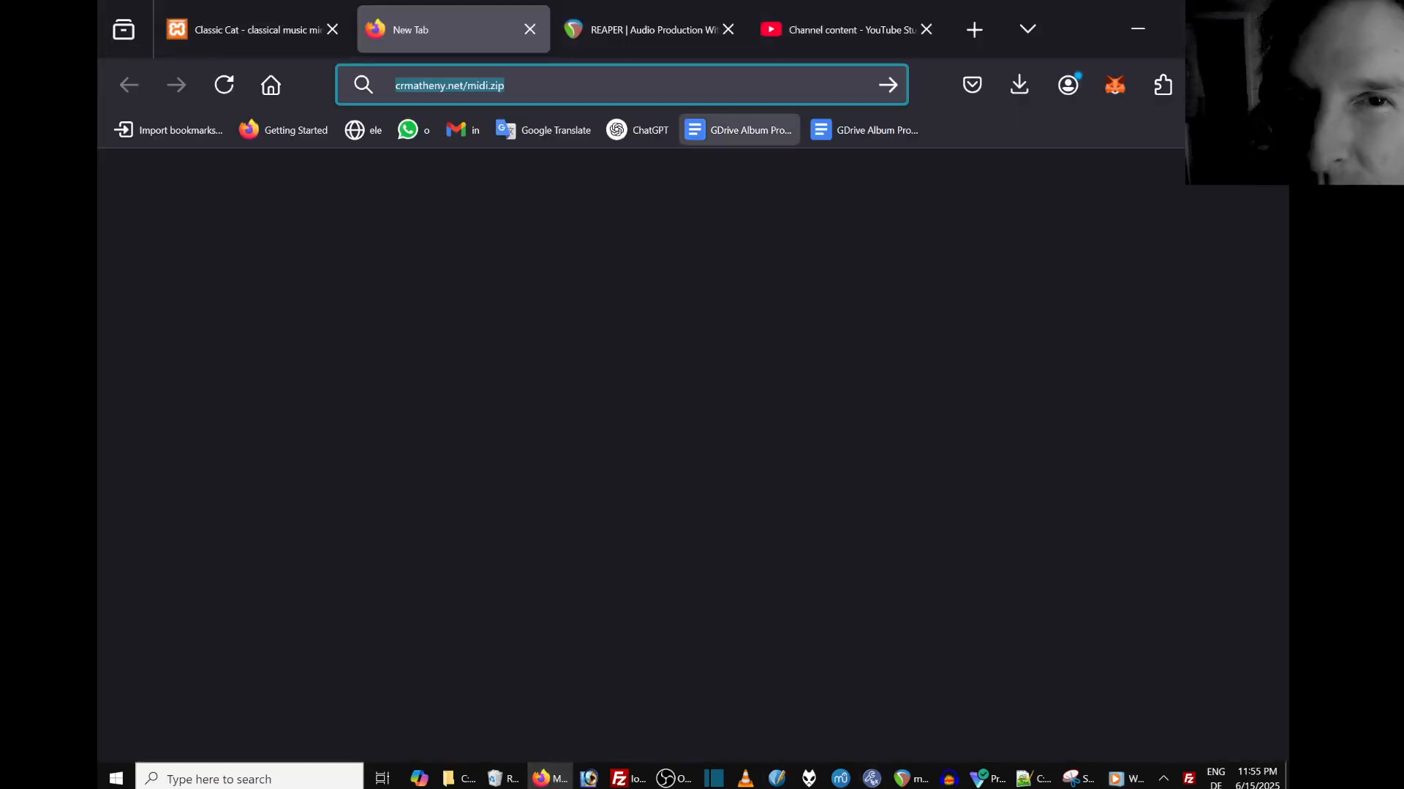
{"action": "left_click", "coordinate": [666, 25]}
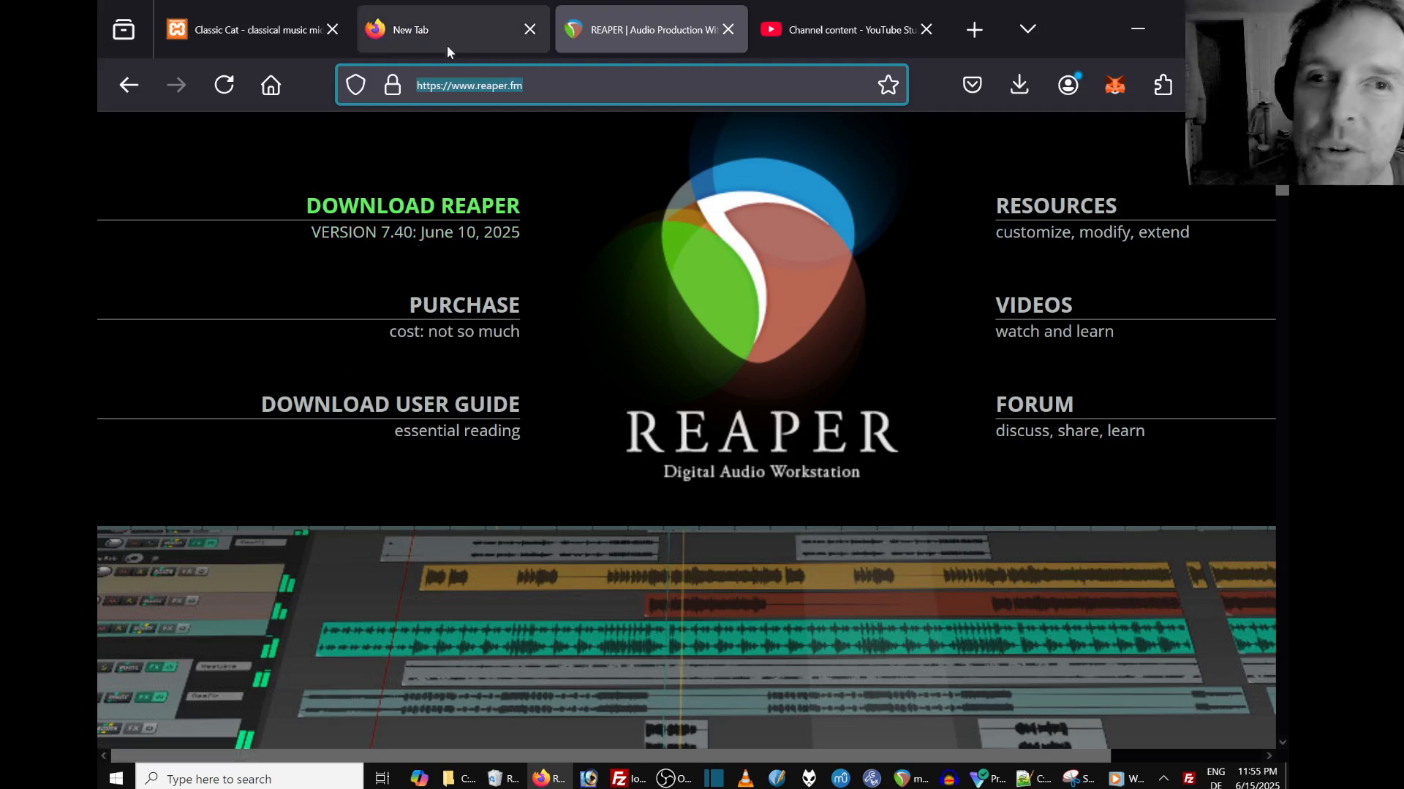
{"action": "mouse_move", "coordinate": [447, 36]}
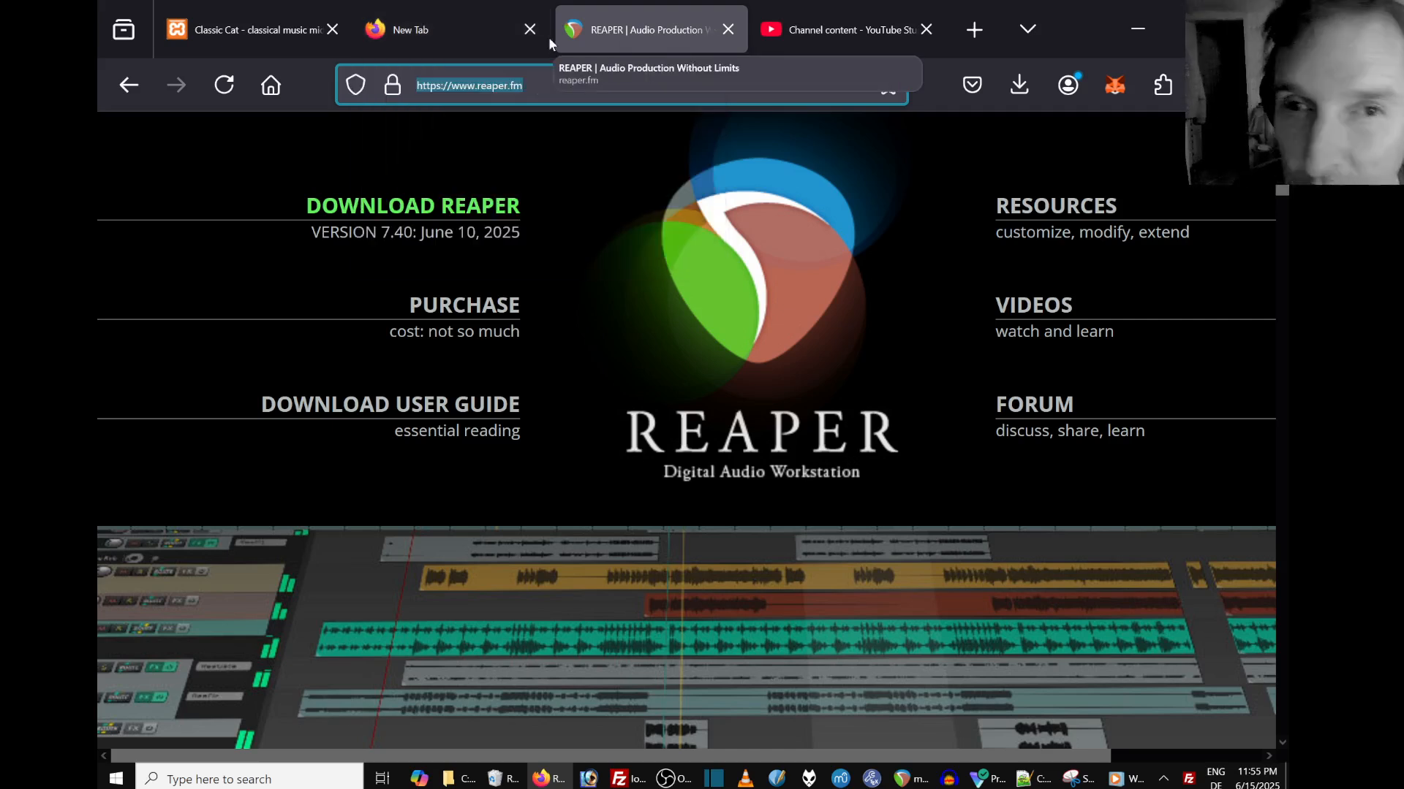
{"action": "left_click", "coordinate": [456, 29]}
{"action": "left_click", "coordinate": [633, 17]}
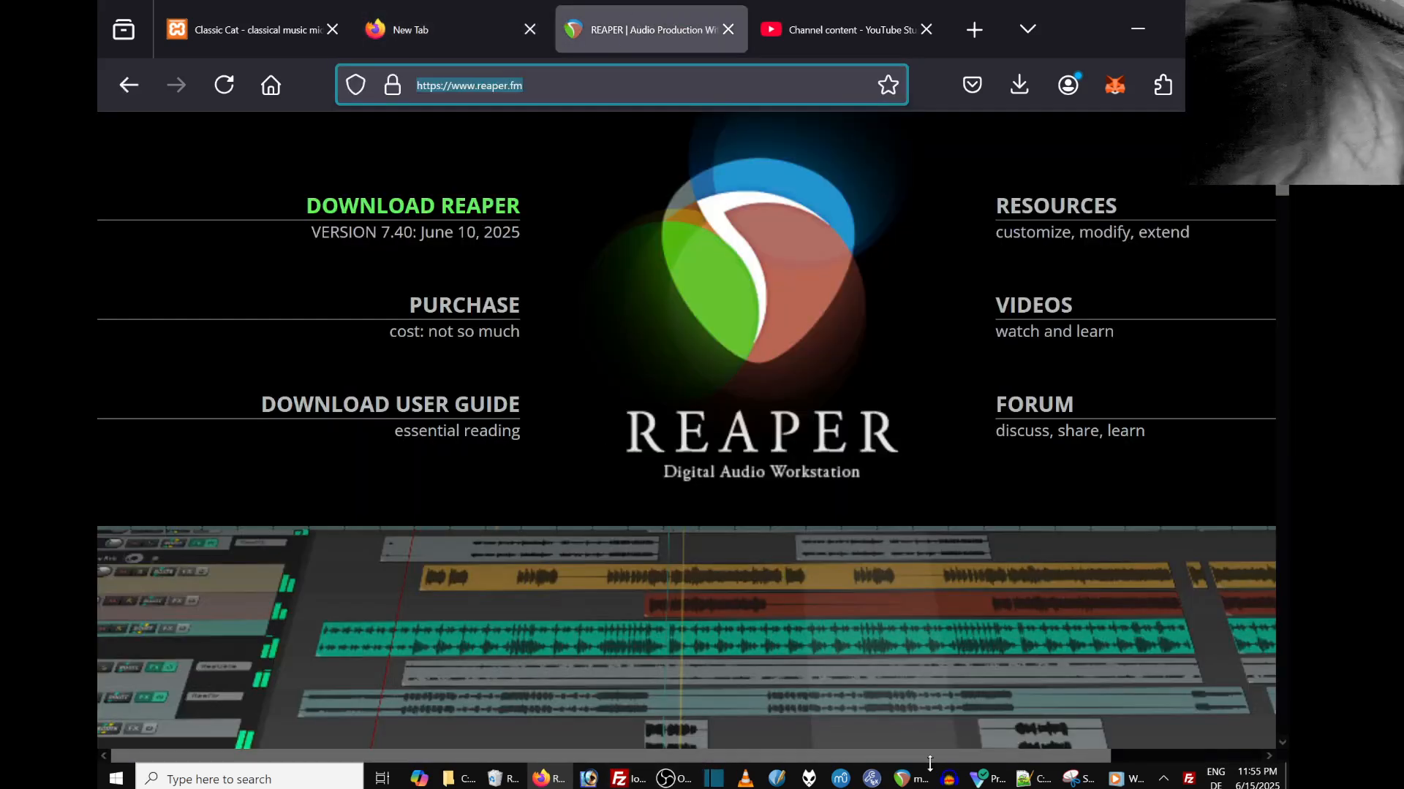
Switch to REAPER, show the mixer, go to the empty unsaved project and enlarge its arrange area.
{"action": "left_click", "coordinate": [904, 781]}
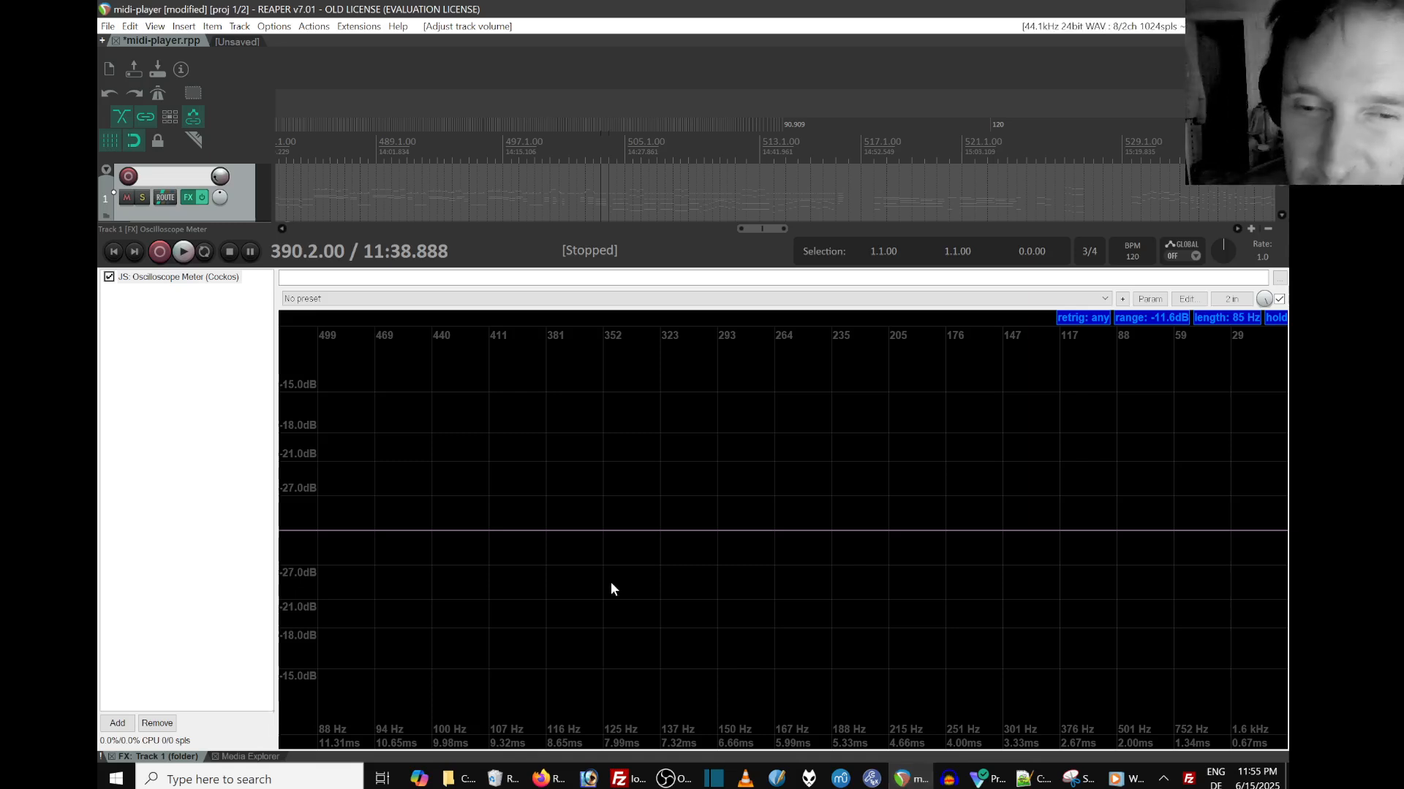
{"action": "key", "text": "ctrl+m"}
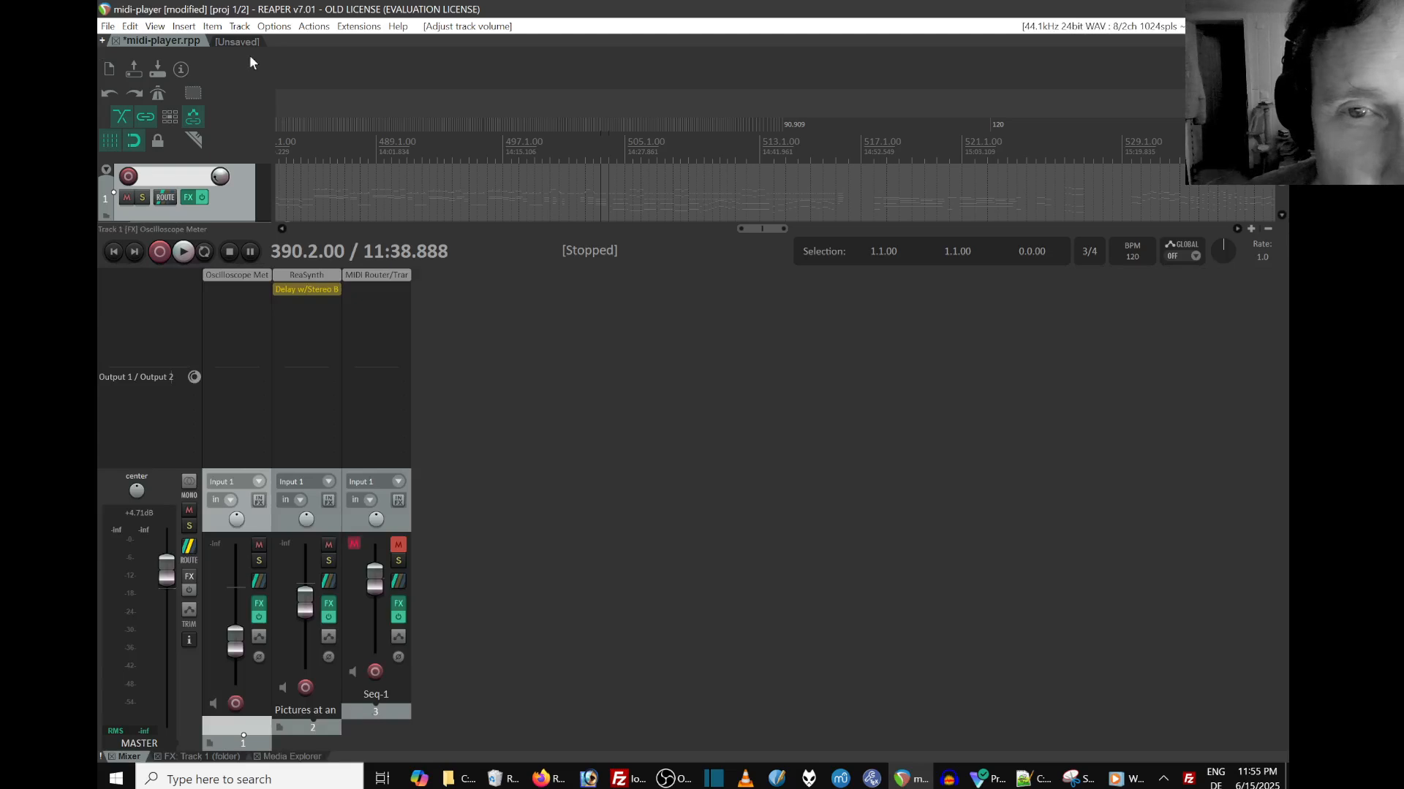
{"action": "left_click", "coordinate": [230, 42]}
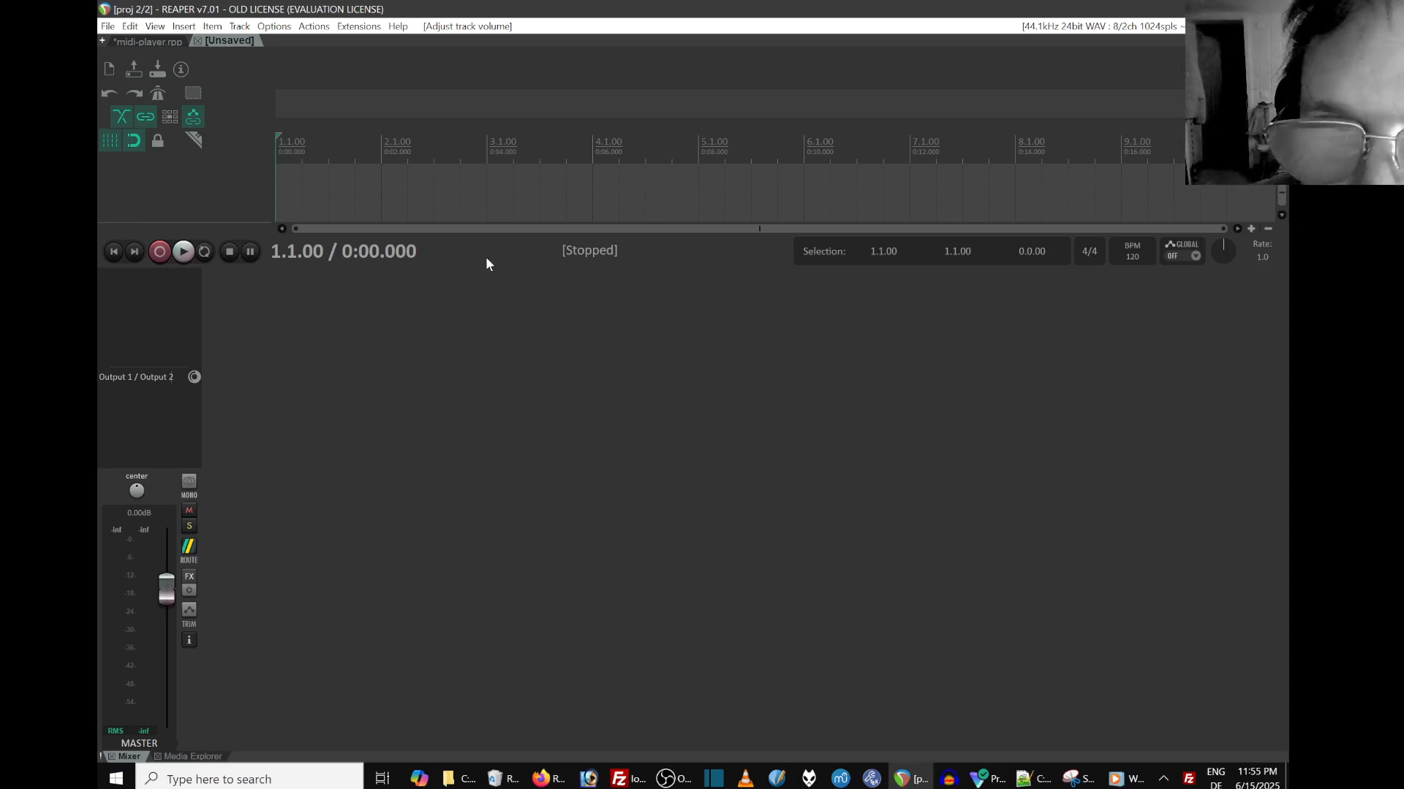
{"action": "left_click_drag", "start_coordinate": [494, 266], "coordinate": [482, 589]}
Import furelise.mid from the midi folder at the project start with its tempo map, as a multichannel item on a single track.
{"action": "left_click", "coordinate": [447, 780]}
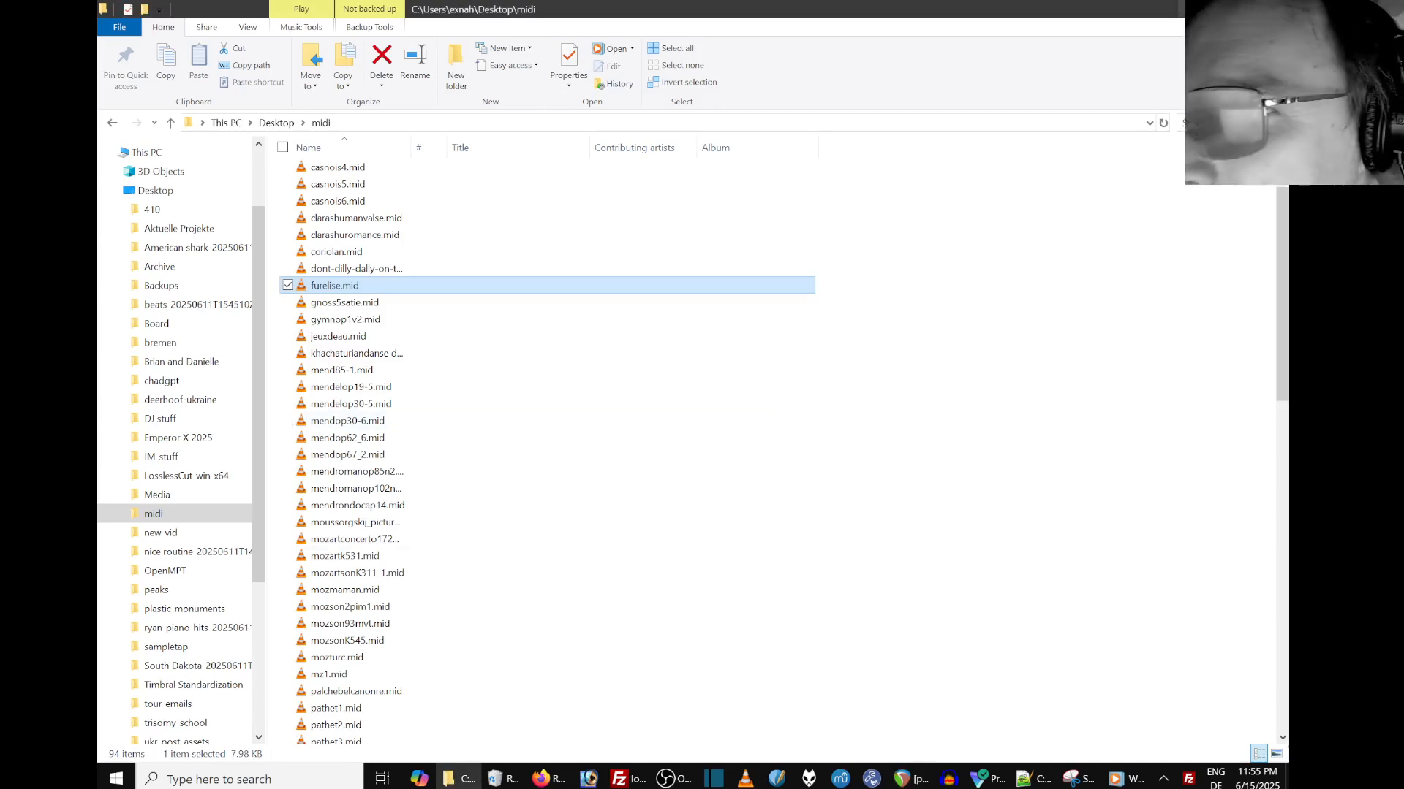
{"action": "left_click", "coordinate": [1232, 9]}
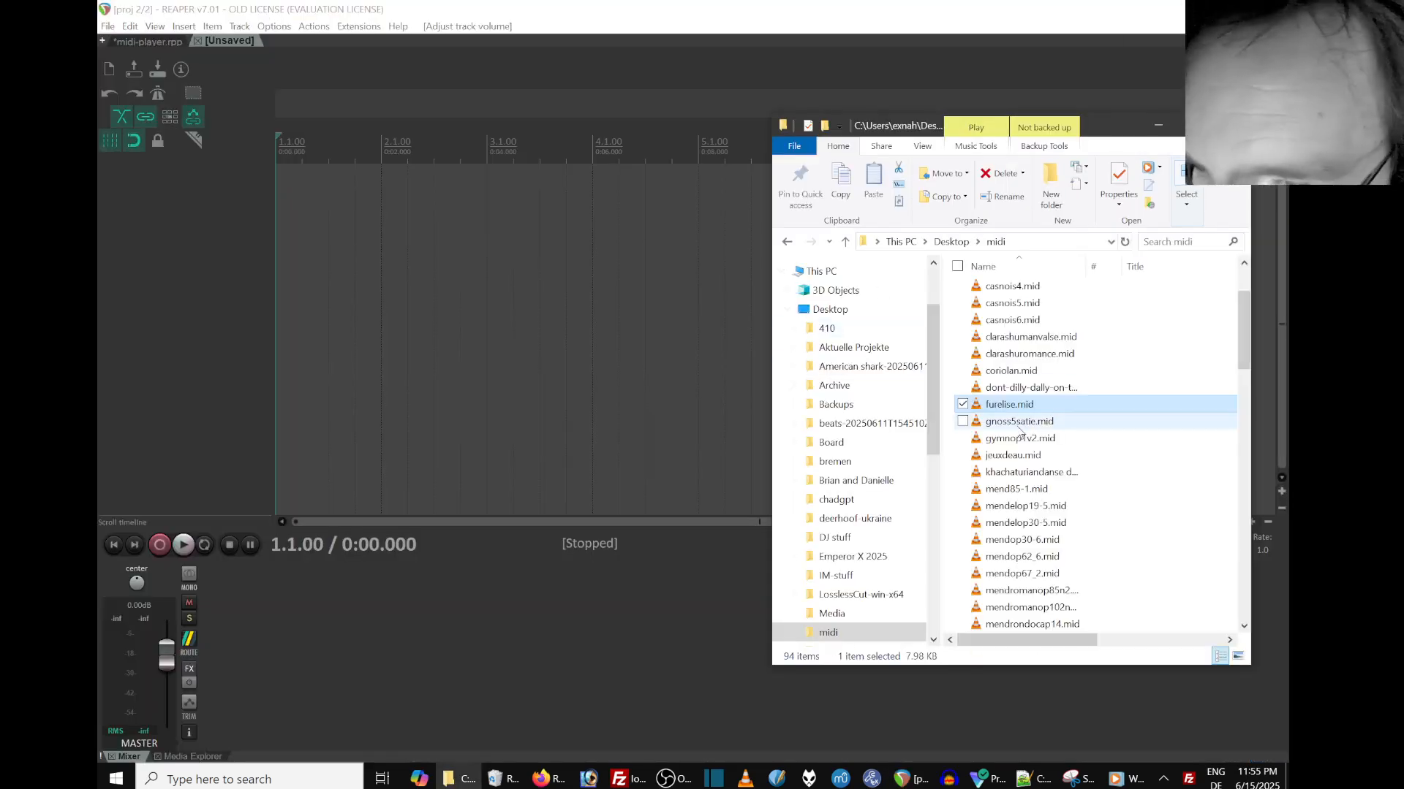
{"action": "left_click_drag", "start_coordinate": [1010, 414], "coordinate": [277, 209]}
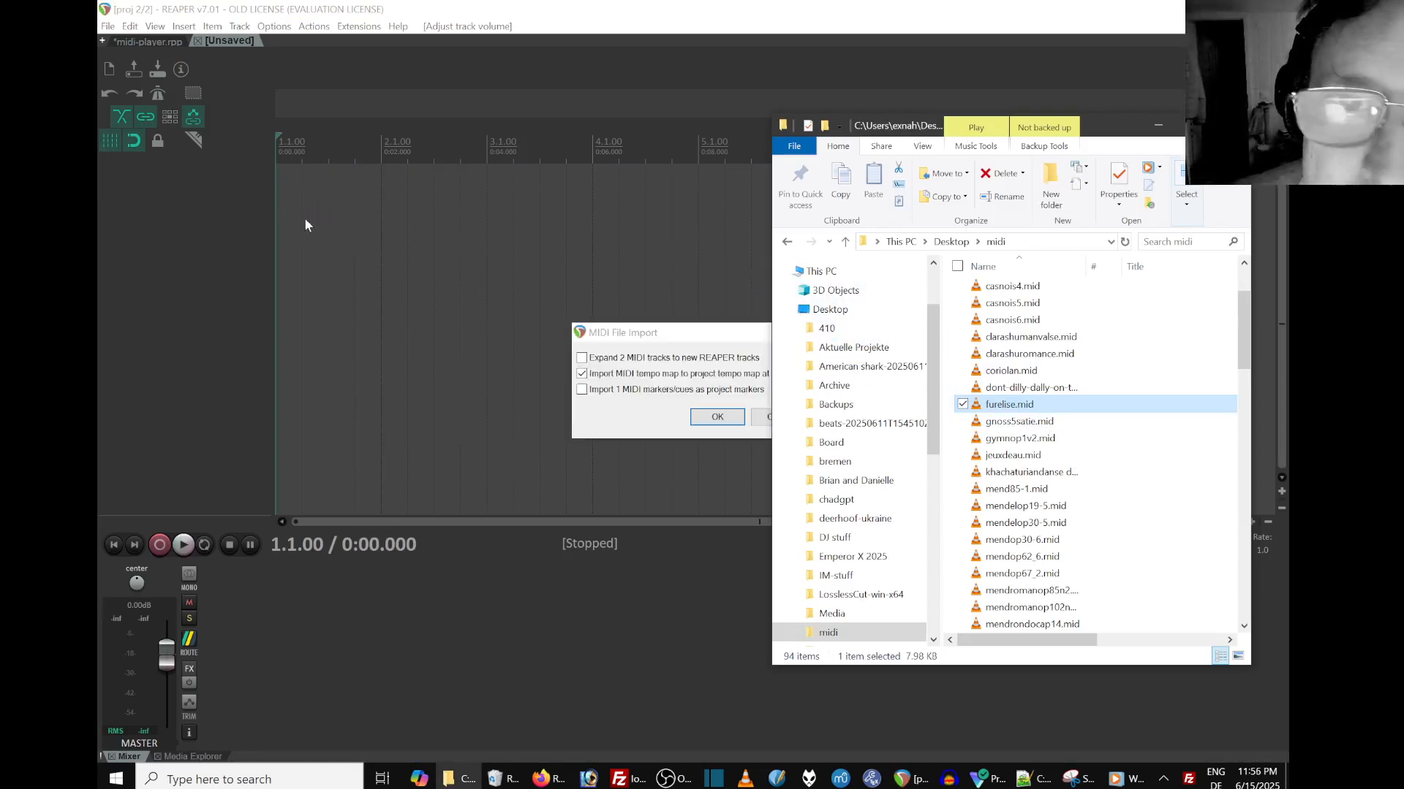
{"action": "left_click", "coordinate": [694, 418]}
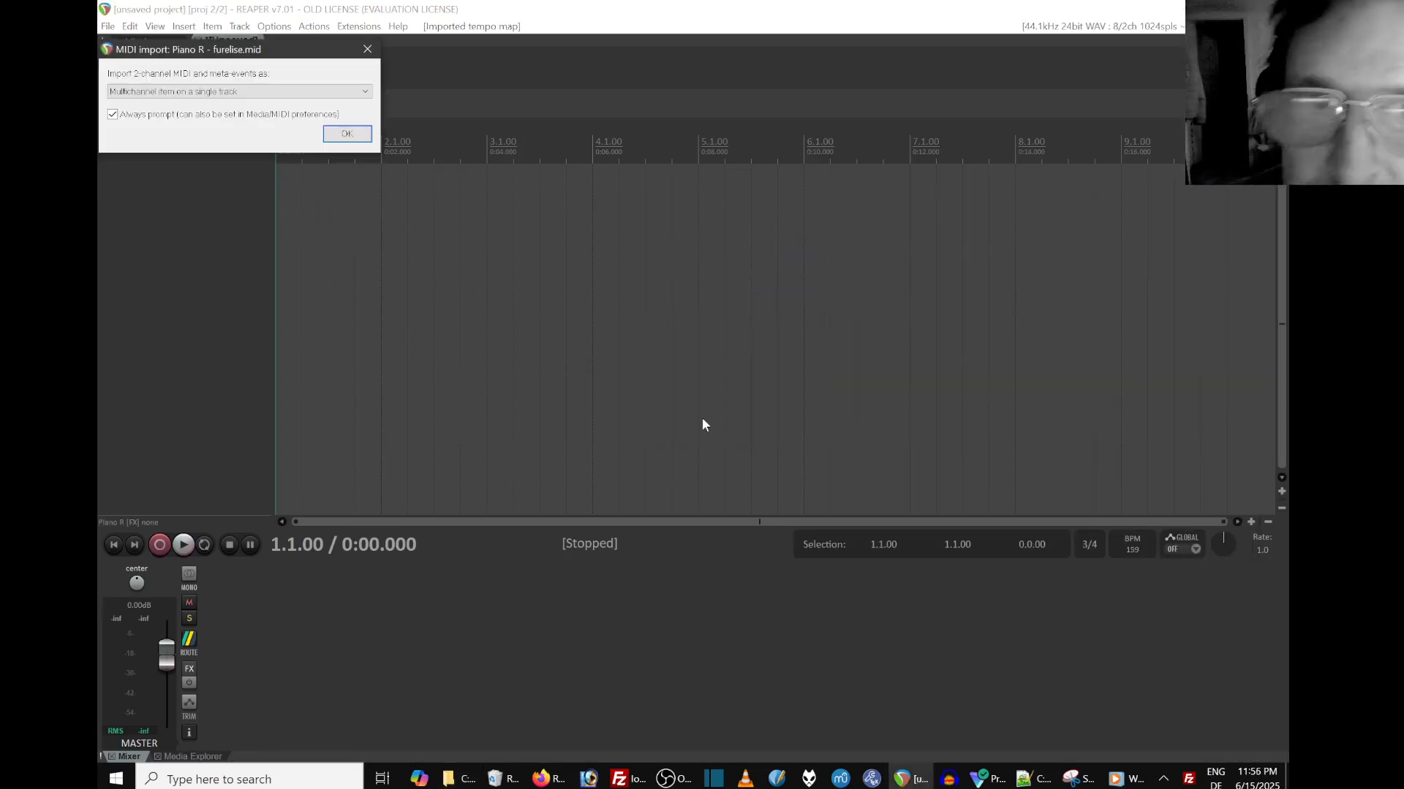
{"action": "left_click", "coordinate": [347, 133]}
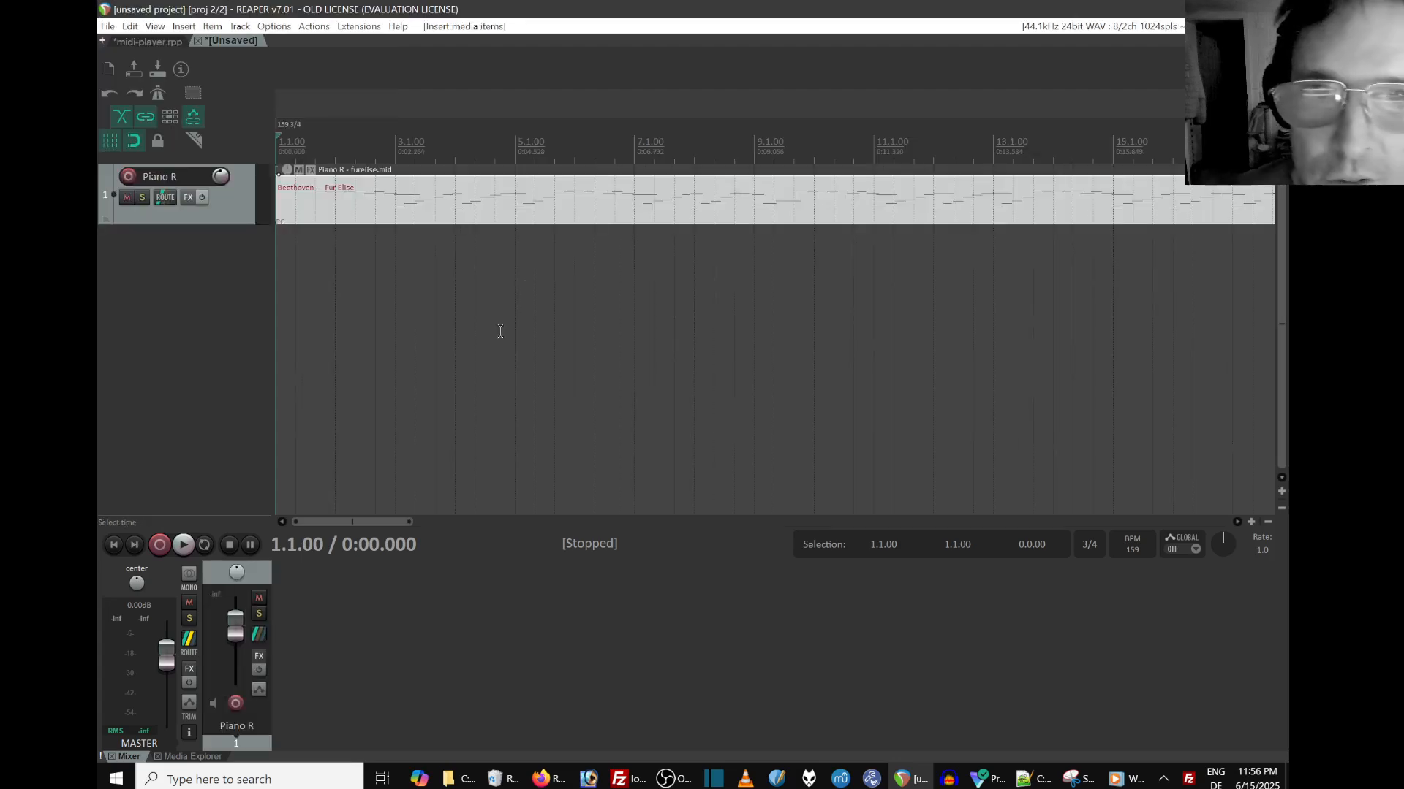
Play the imported Fur Elise item on the Piano R track from the project start and stop after a few seconds.
{"action": "left_click", "coordinate": [1281, 493]}
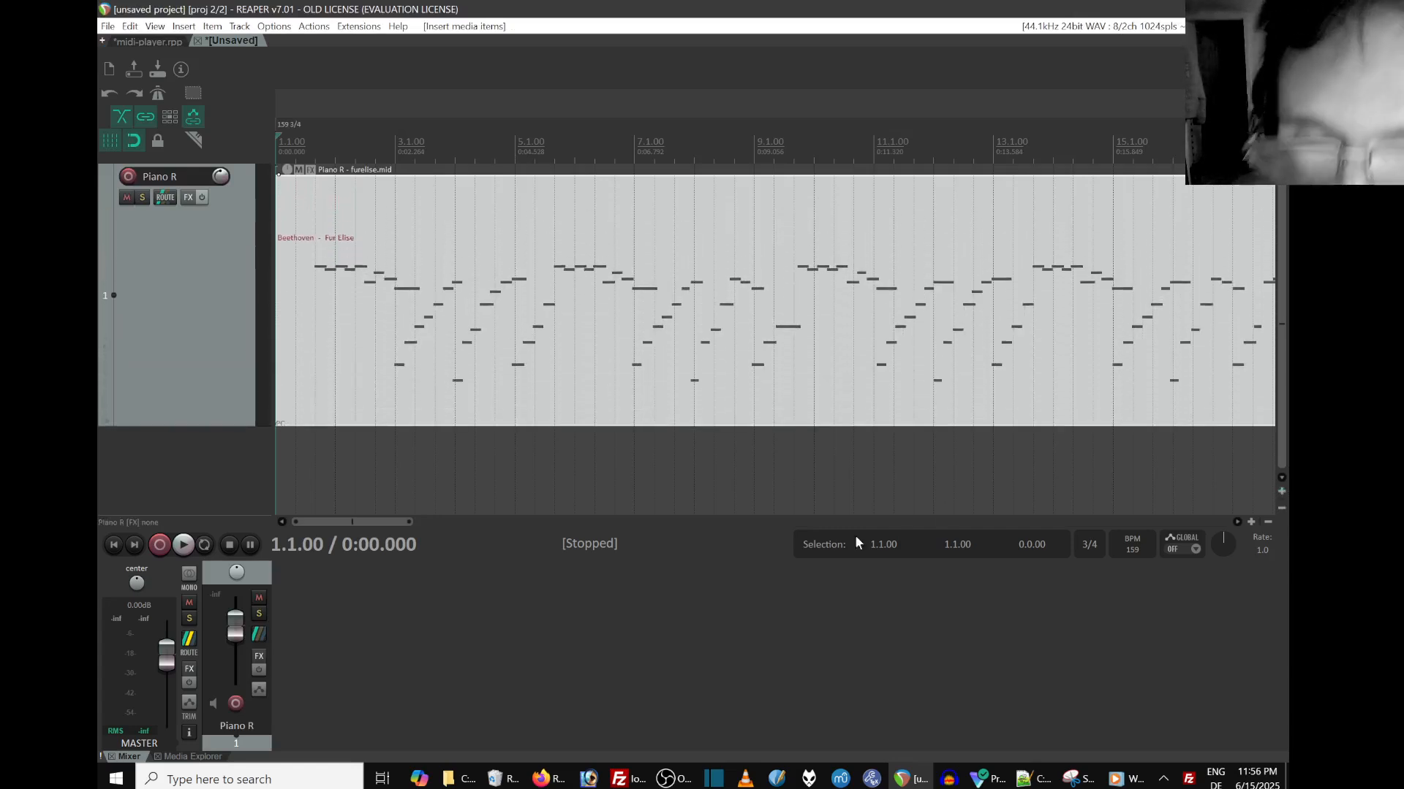
{"action": "left_click_drag", "start_coordinate": [360, 524], "coordinate": [685, 522]}
{"action": "scroll", "coordinate": [636, 436], "scroll_direction": "down", "scroll_amount": 7}
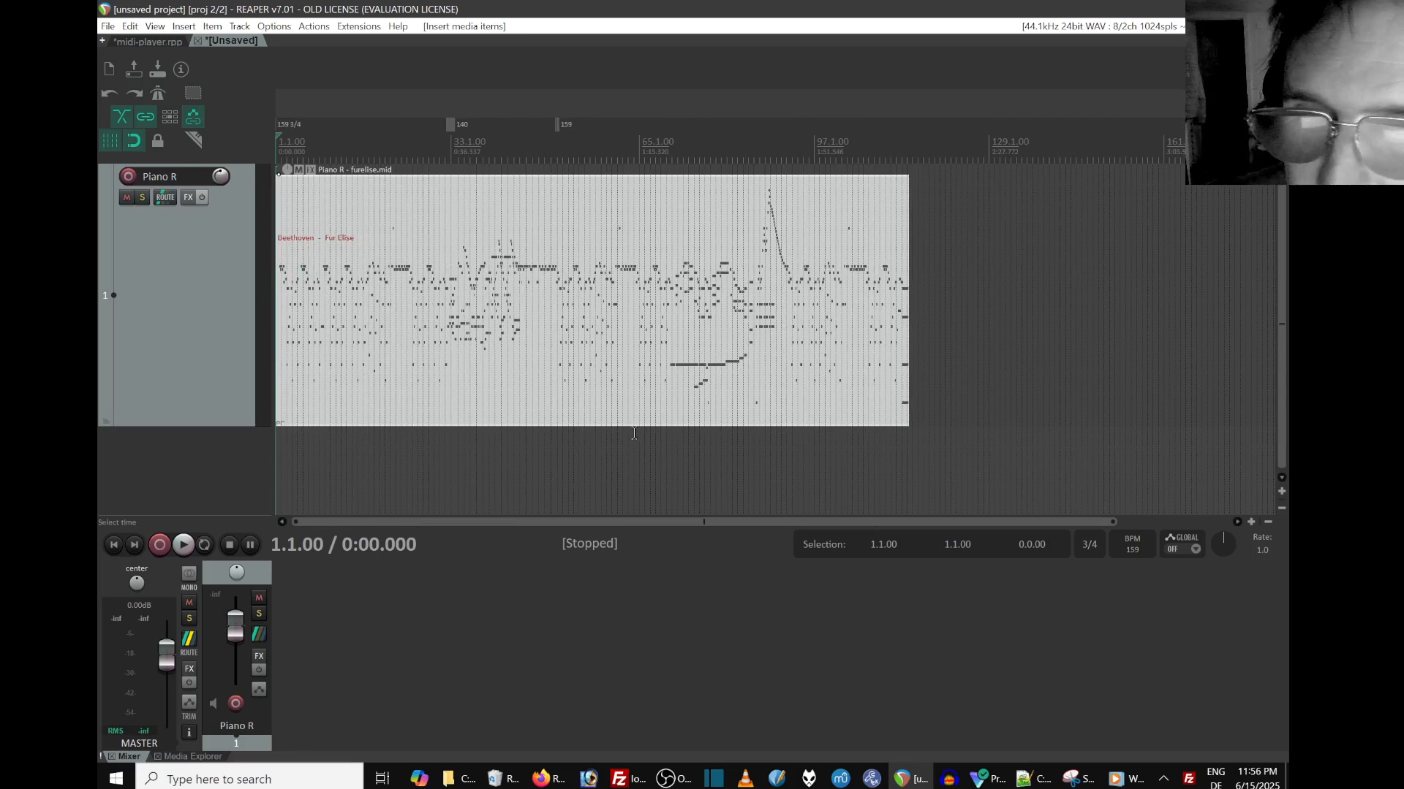
{"action": "scroll", "coordinate": [634, 434], "scroll_direction": "up", "scroll_amount": 2}
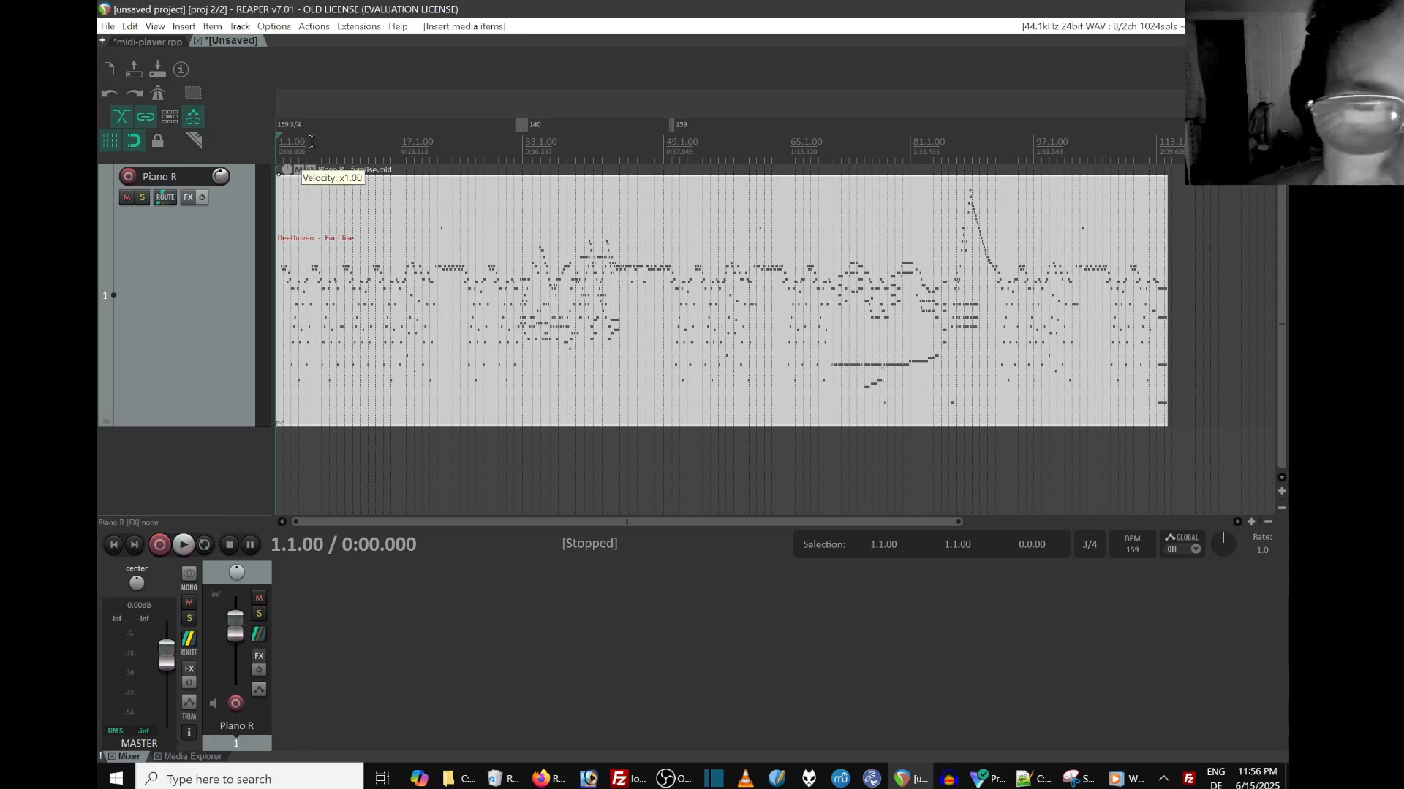
{"action": "key", "text": "space"}
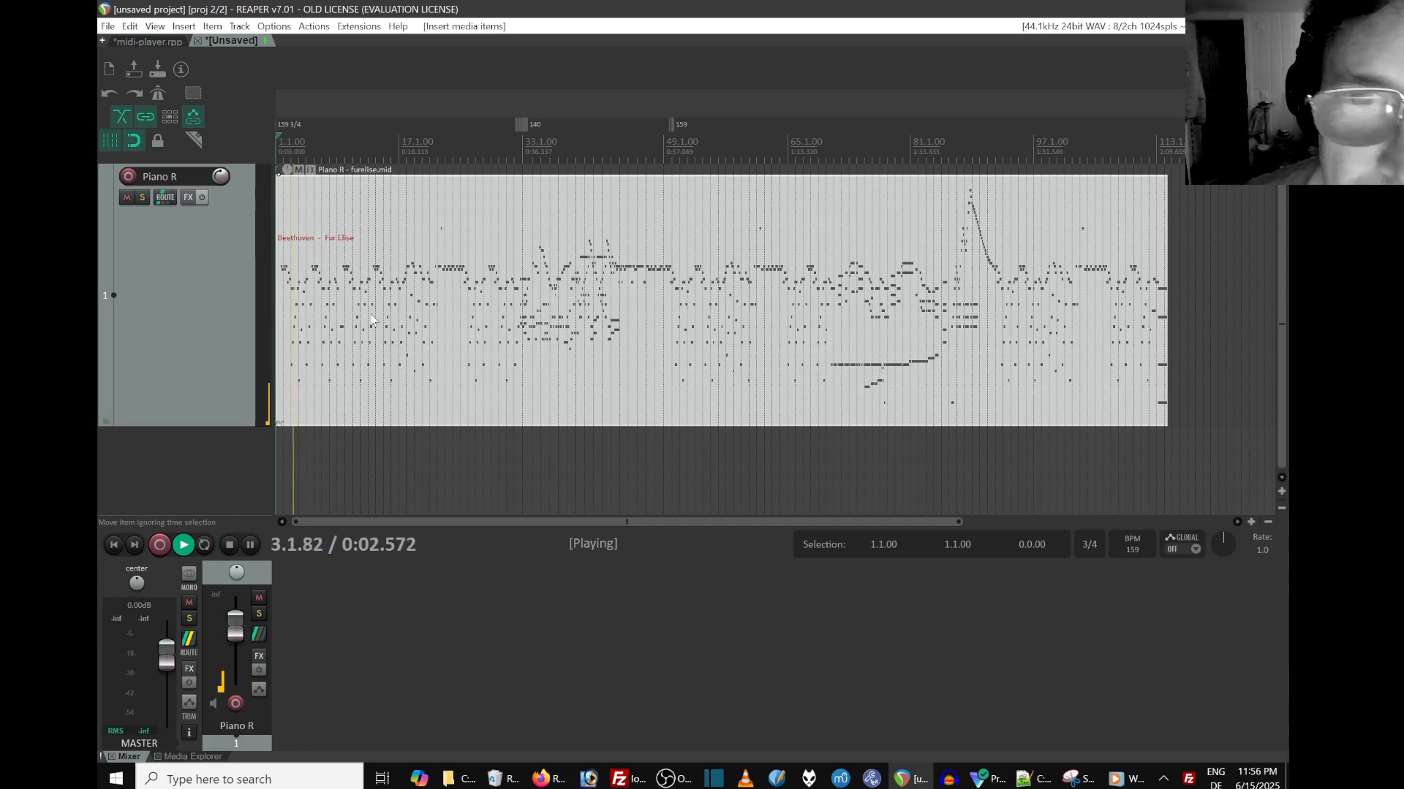
{"action": "key", "text": "space"}
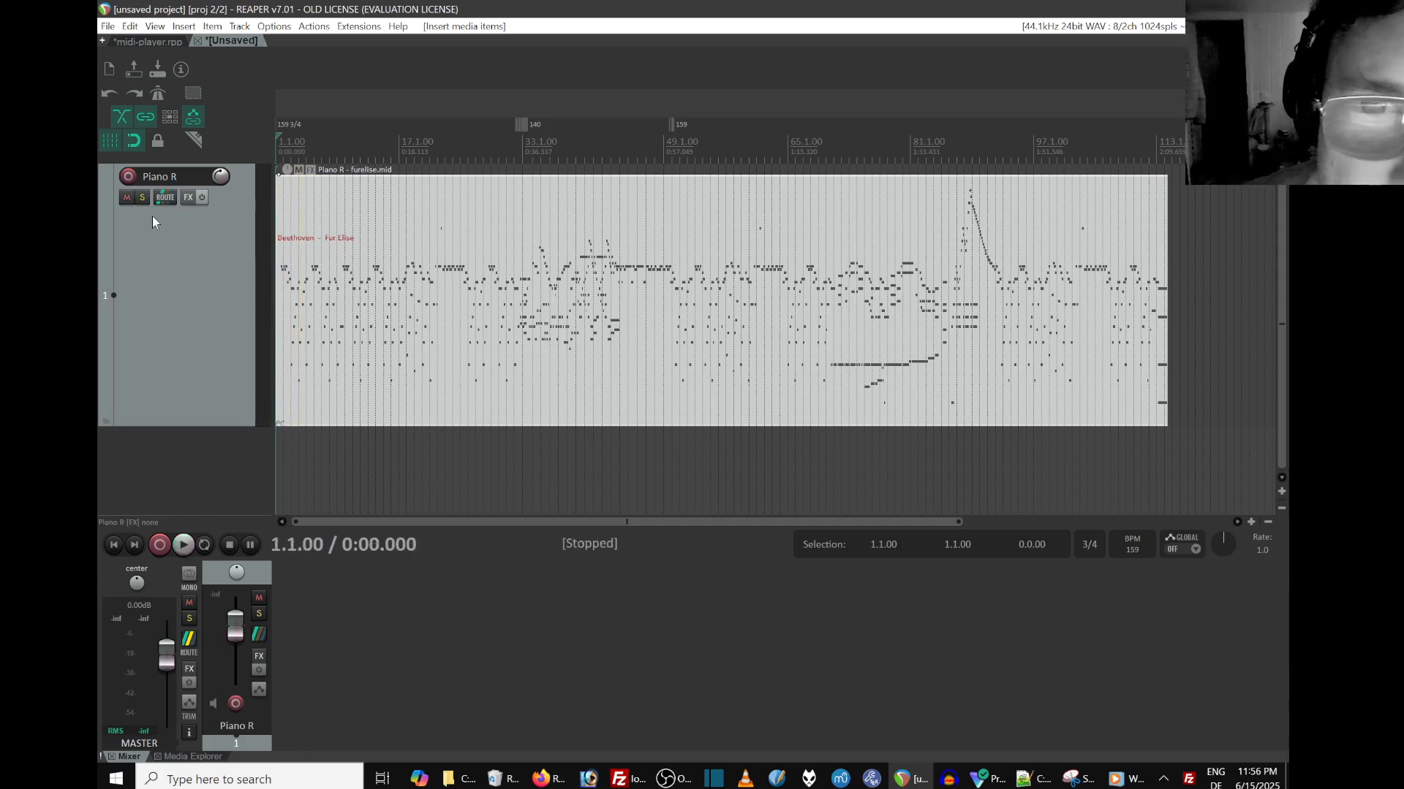
Add the ReaSynth (Cockos) instrument to the Piano R track and move its FX window clear of the track controls.
{"action": "left_click", "coordinate": [187, 204]}
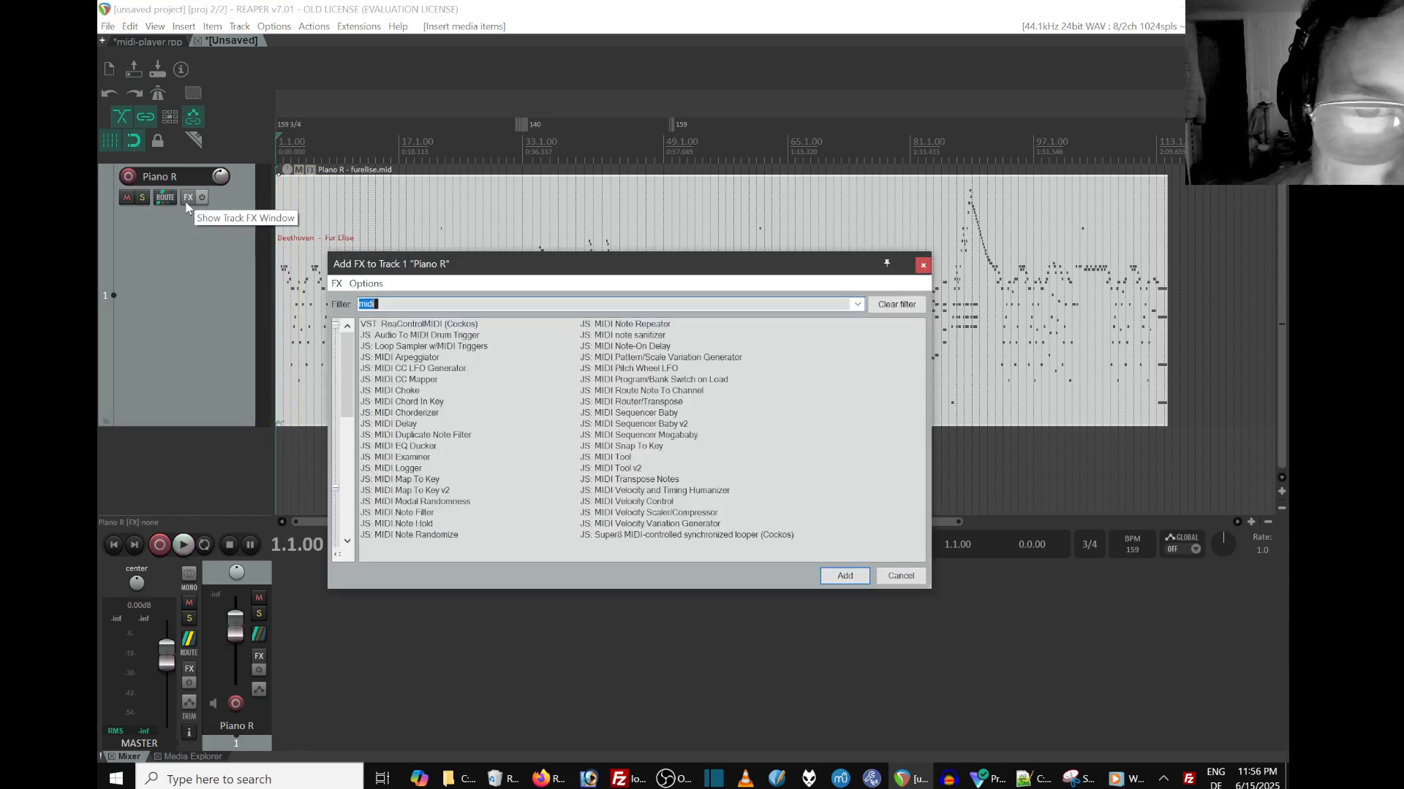
{"action": "left_click", "coordinate": [679, 779]}
{"action": "left_click", "coordinate": [428, 304]}
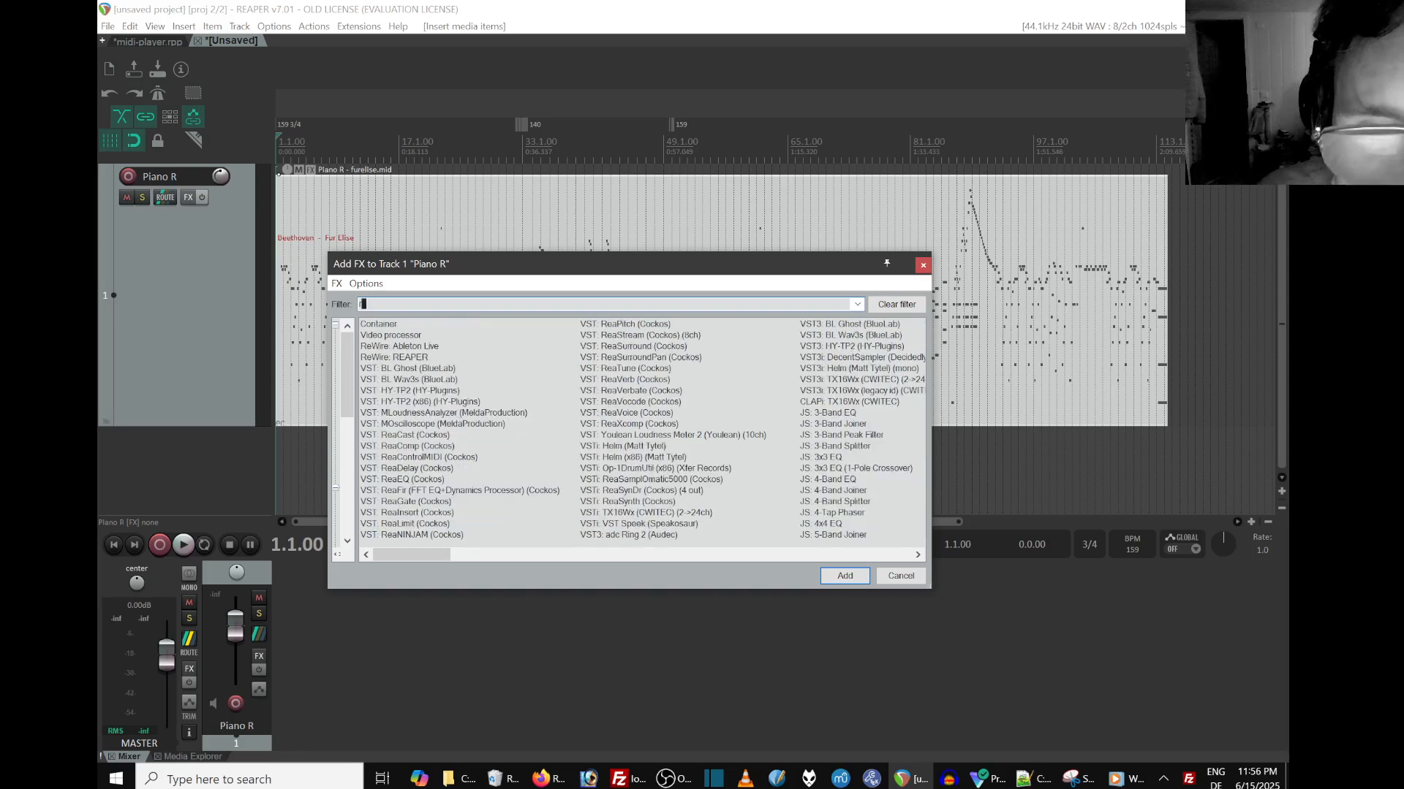
{"action": "type", "text": "a"}
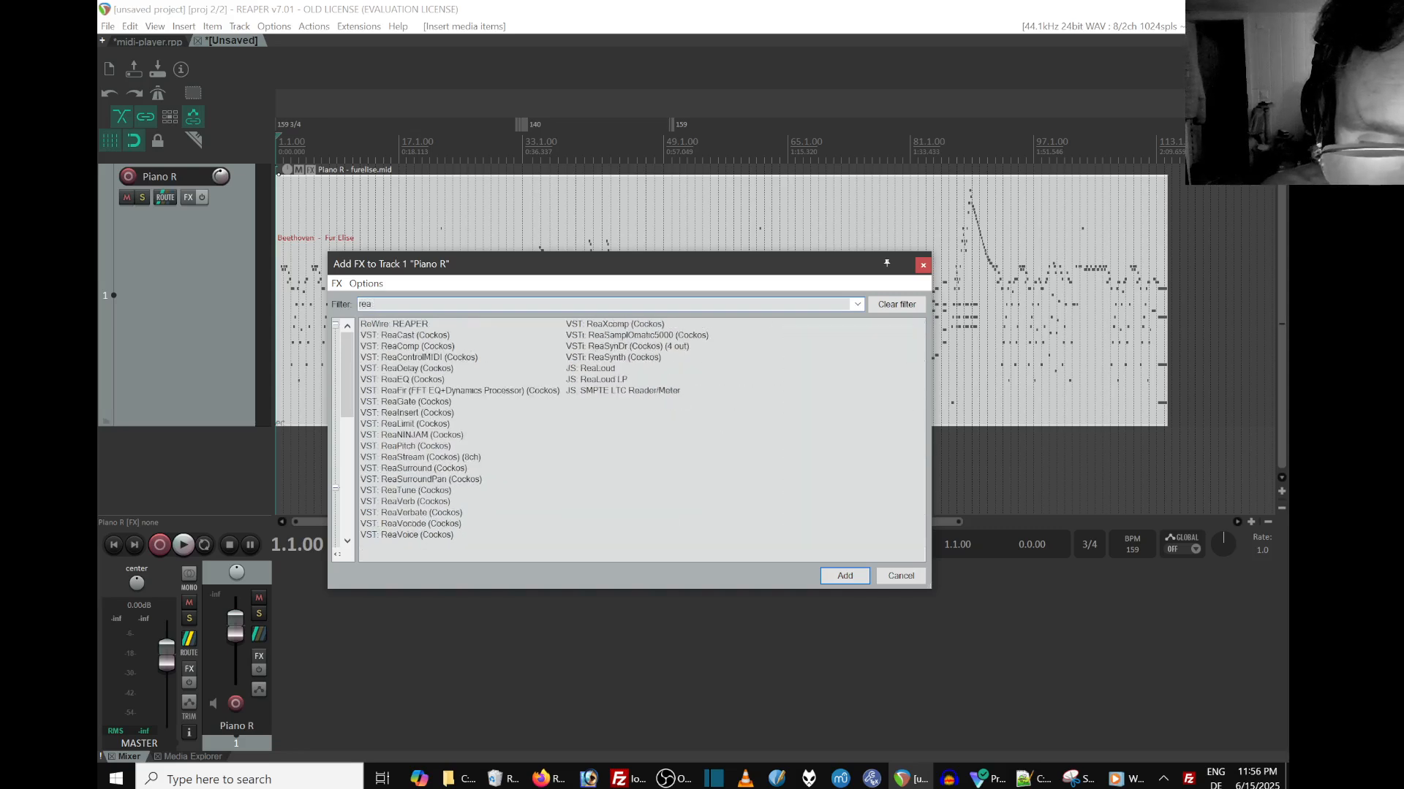
{"action": "type", "text": "synth"}
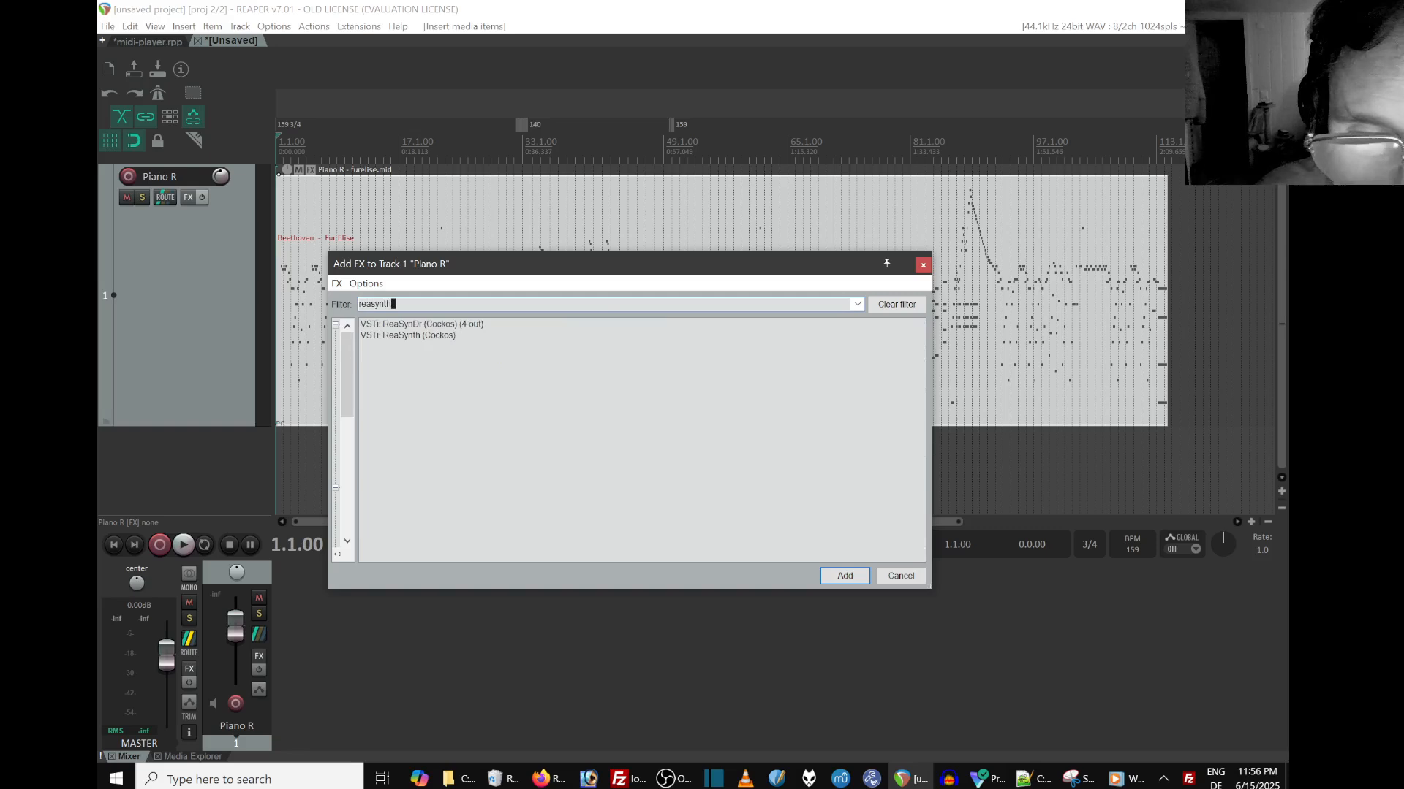
{"action": "left_click", "coordinate": [413, 327]}
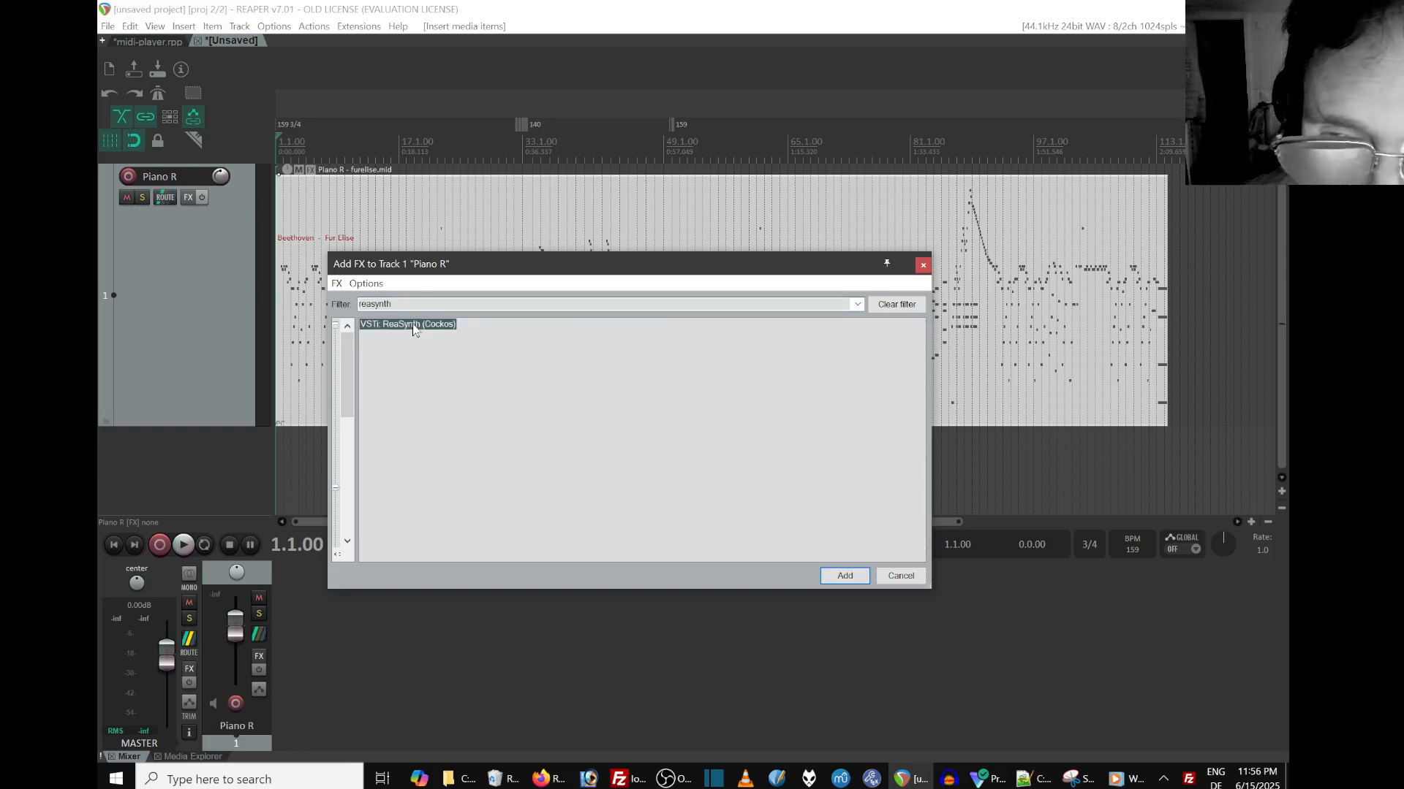
{"action": "left_click", "coordinate": [845, 576]}
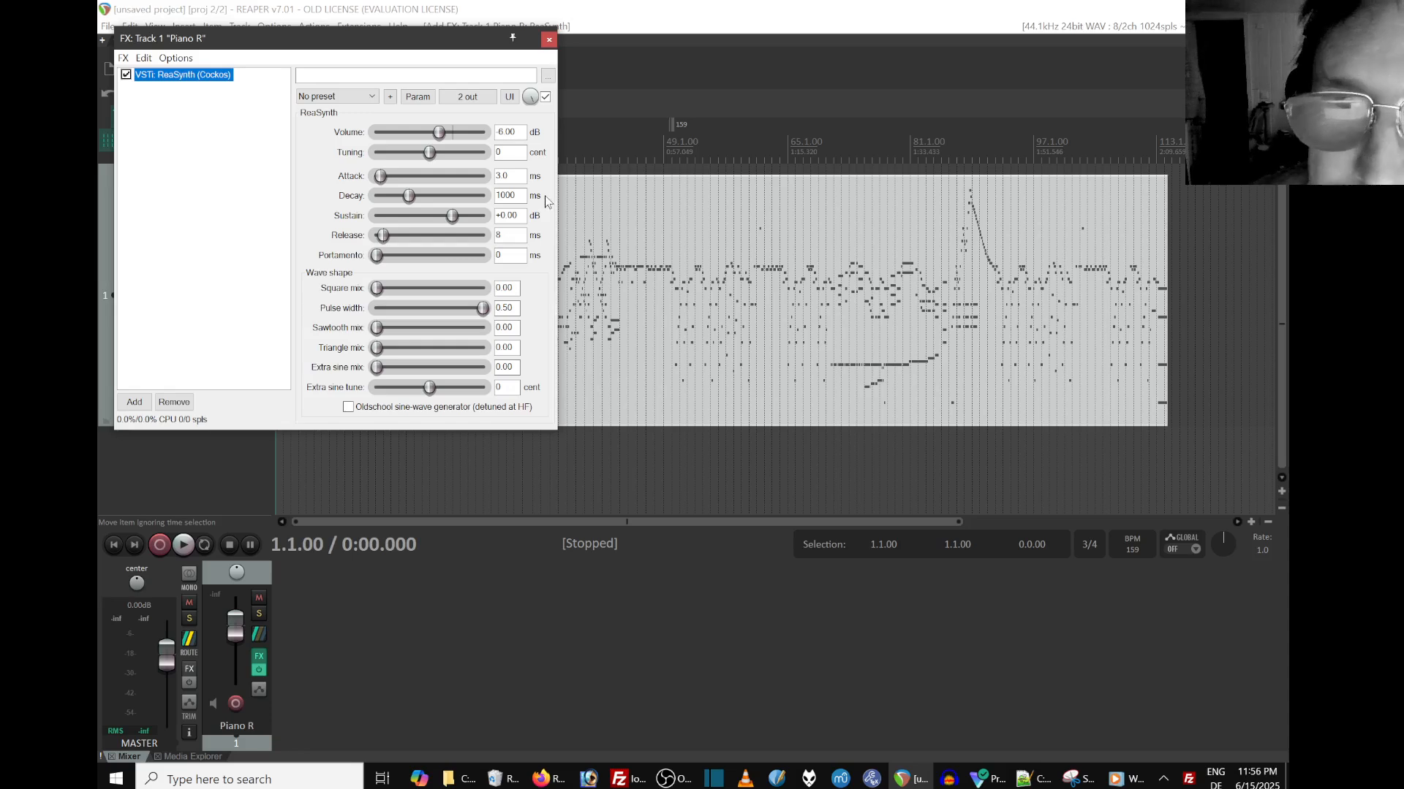
{"action": "left_click_drag", "start_coordinate": [347, 41], "coordinate": [784, 228]}
Play the piece, lower the Piano R fader and the master to -4.92 dB, reset both clipped peak meters, and stop.
{"action": "key", "text": "space"}
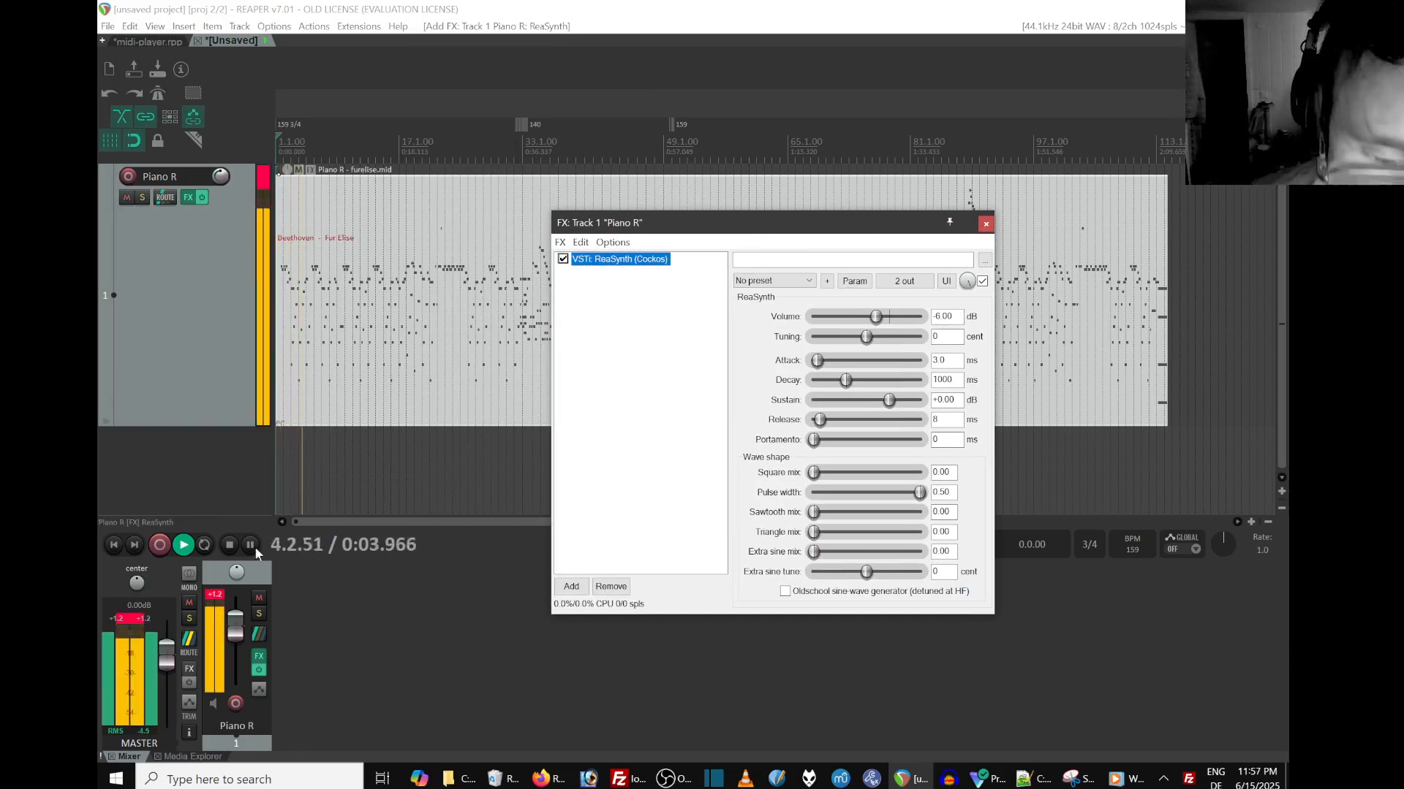
{"action": "mouse_move", "coordinate": [238, 631]}
{"action": "left_mouse_down"}
{"action": "mouse_move", "coordinate": [242, 647]}
{"action": "mouse_move", "coordinate": [170, 655]}
{"action": "mouse_move", "coordinate": [234, 647]}
{"action": "left_mouse_up"}
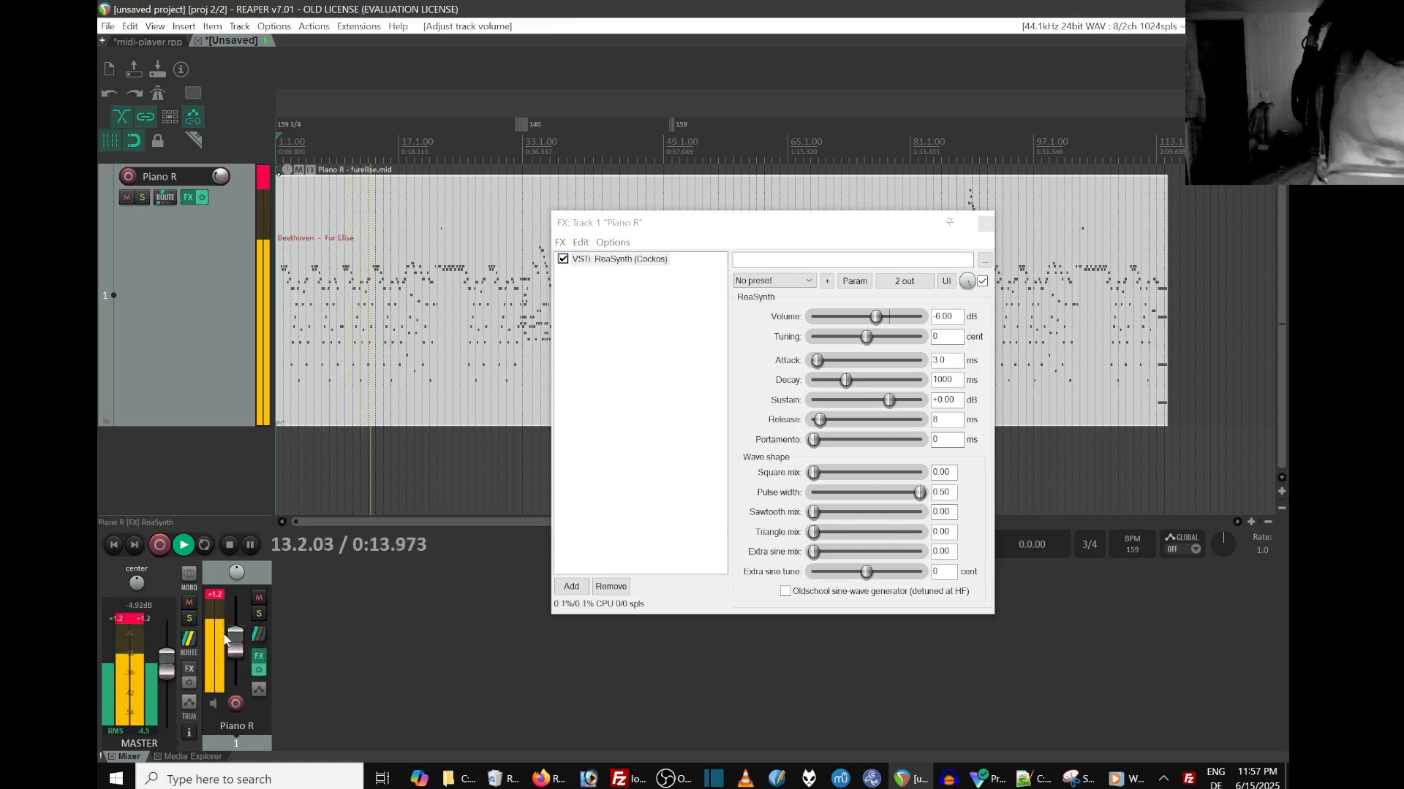
{"action": "left_click", "coordinate": [215, 598]}
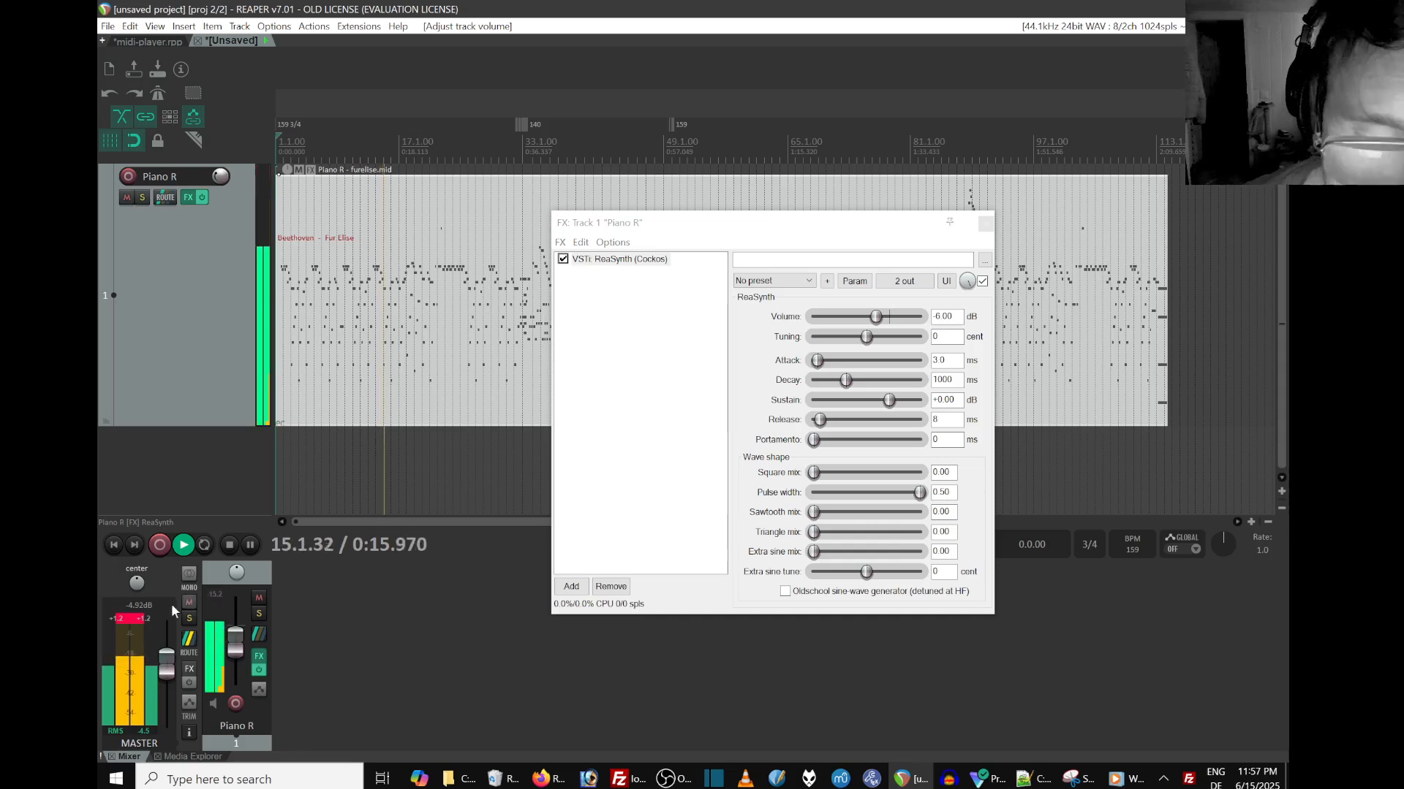
{"action": "left_click", "coordinate": [121, 622]}
{"action": "key", "text": "space"}
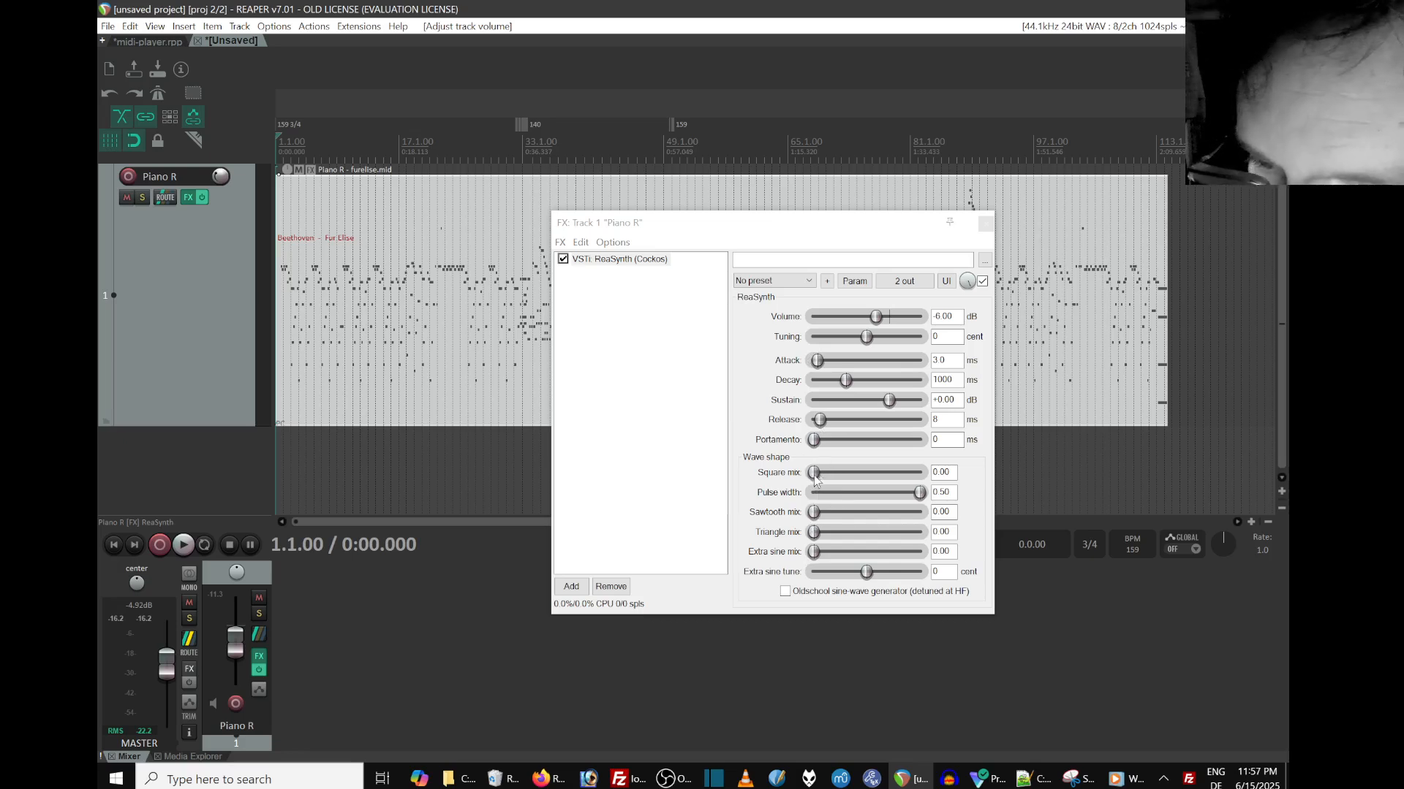
Restart playback and set ReaSynth's extra sine mix to about 0.51 with an extra sine tune of 10 cents.
{"action": "key", "text": "space"}
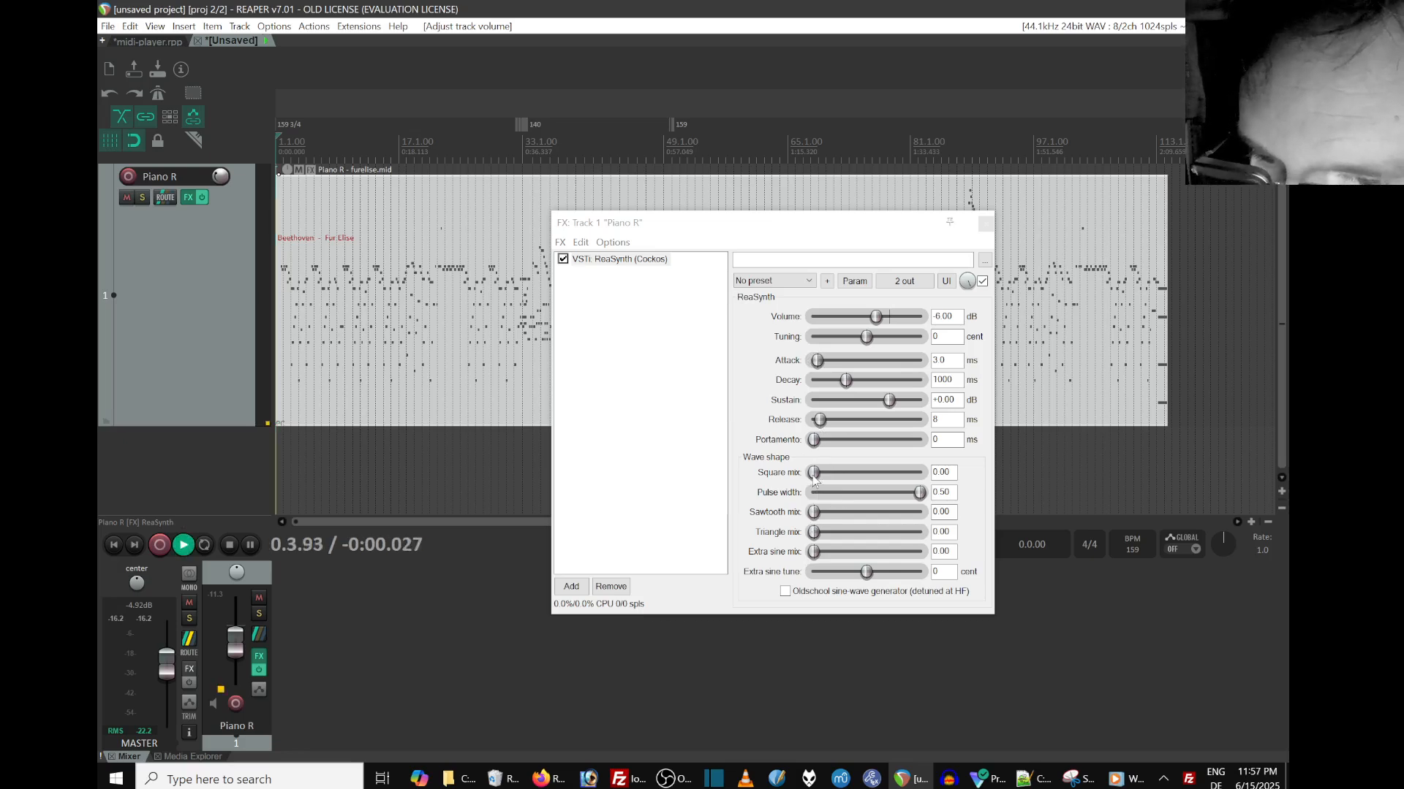
{"action": "left_click_drag", "start_coordinate": [813, 473], "coordinate": [868, 553]}
{"action": "left_click", "coordinate": [814, 552]}
{"action": "double_click", "coordinate": [937, 572]}
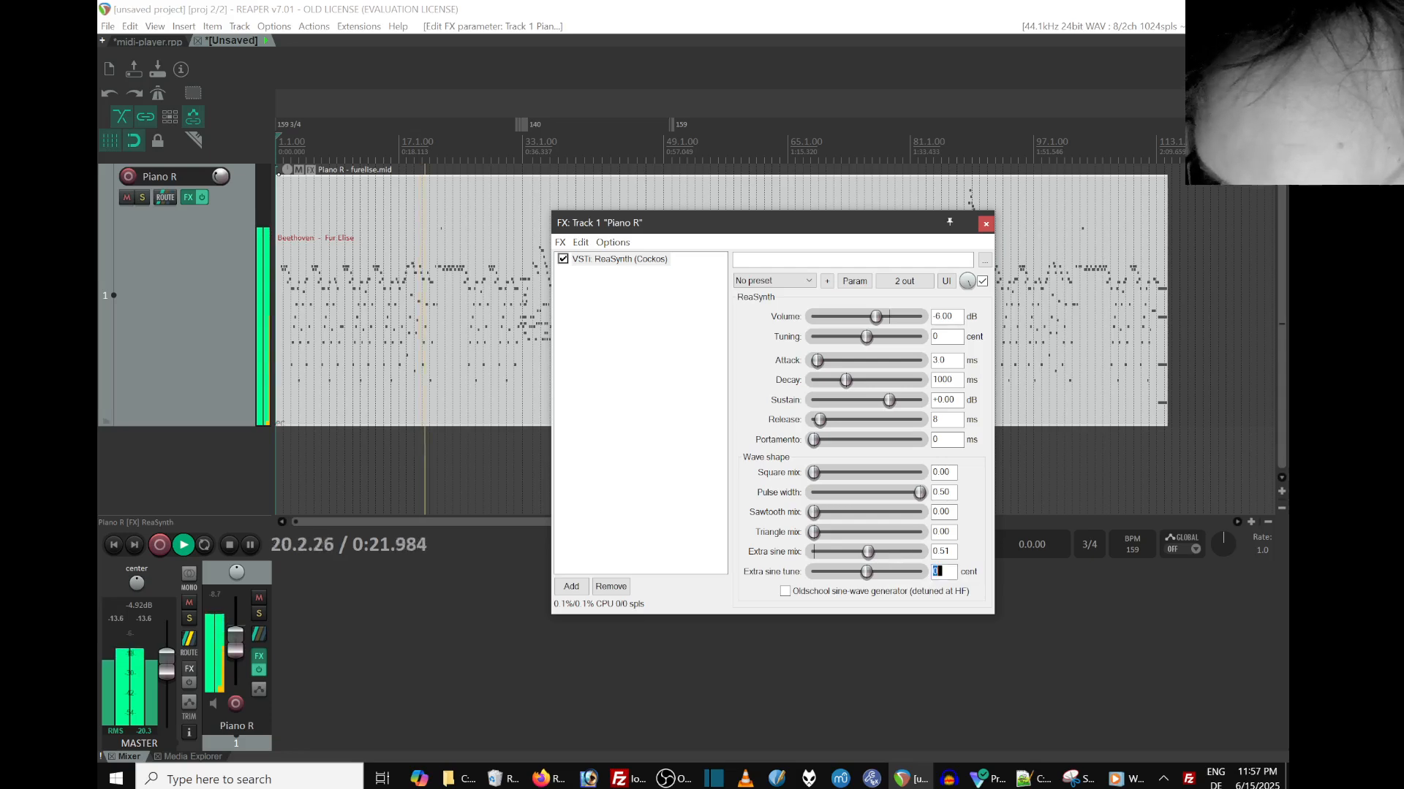
{"action": "type", "text": "10"}
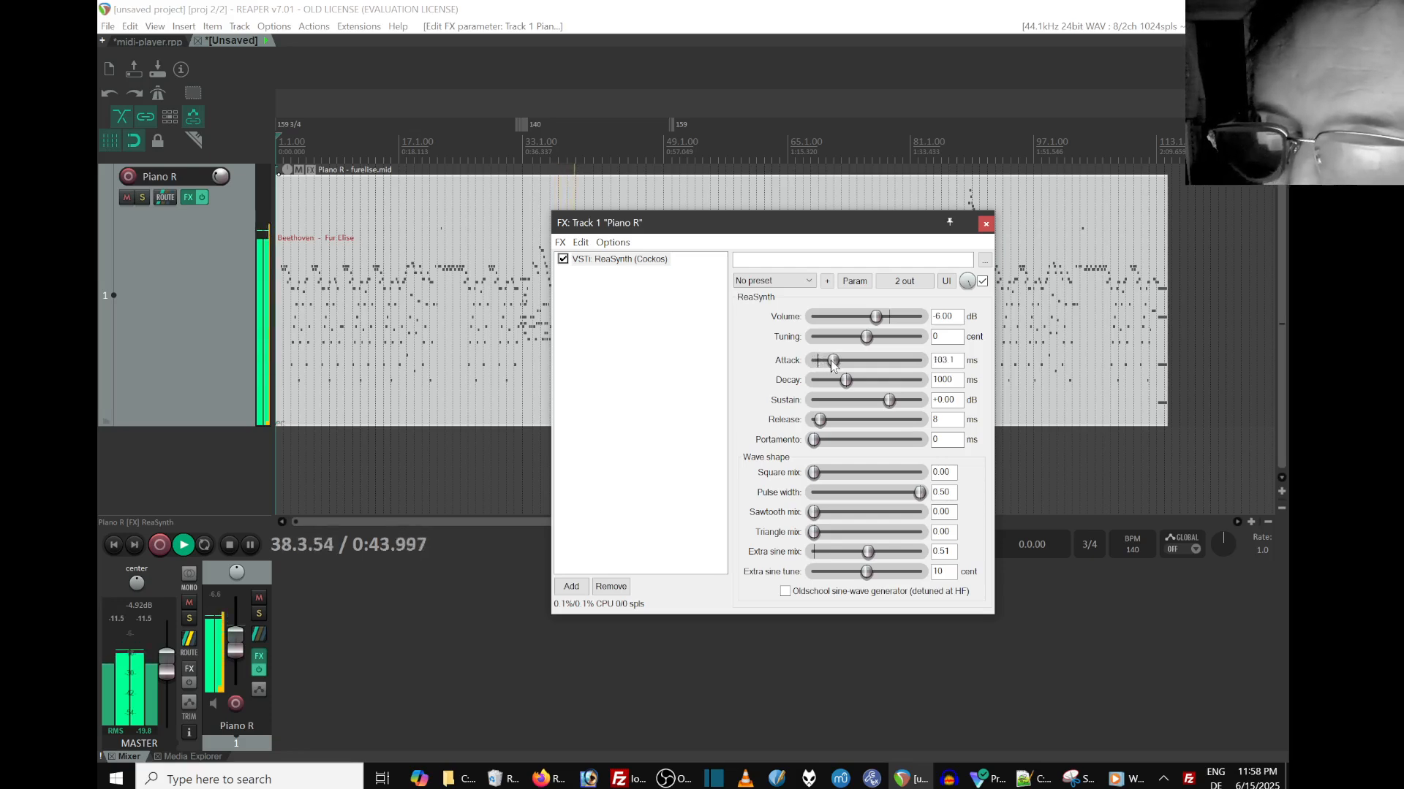
Set ReaSynth's attack to about 157 ms and release to about 983 ms, replaying the piece from bar 5.
{"action": "left_click_drag", "start_coordinate": [840, 366], "coordinate": [837, 367]}
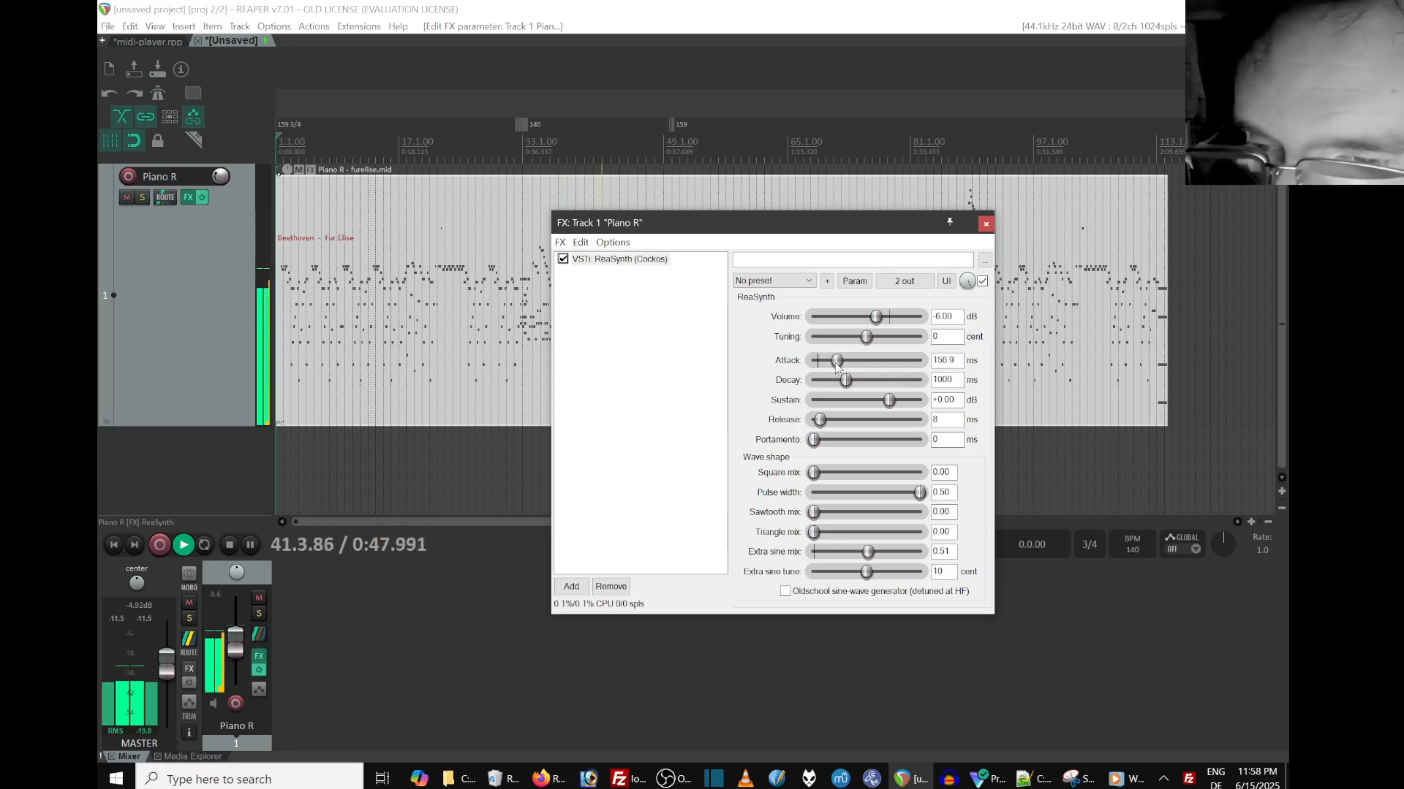
{"action": "left_click_drag", "start_coordinate": [819, 418], "coordinate": [861, 422]}
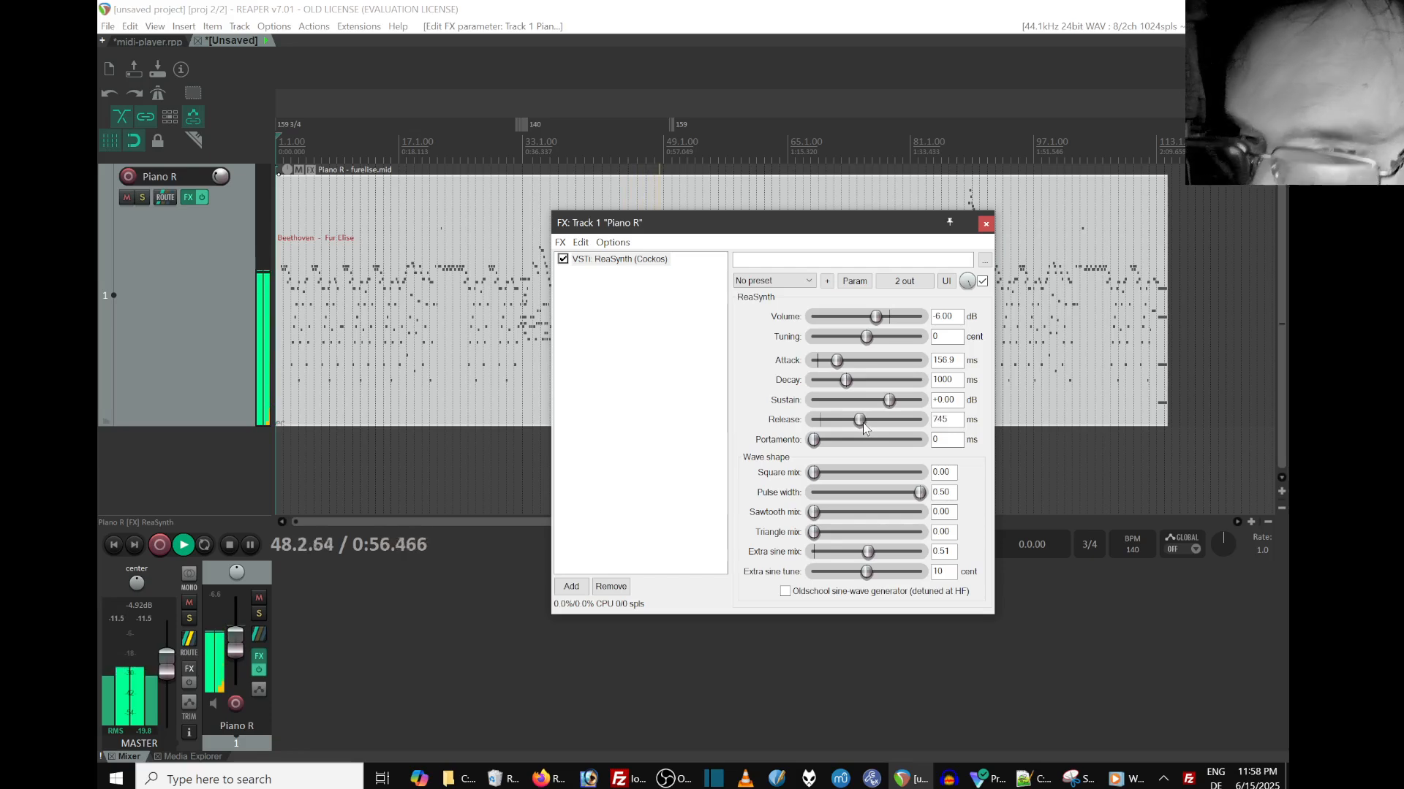
{"action": "left_click", "coordinate": [439, 143]}
{"action": "left_click", "coordinate": [304, 143]}
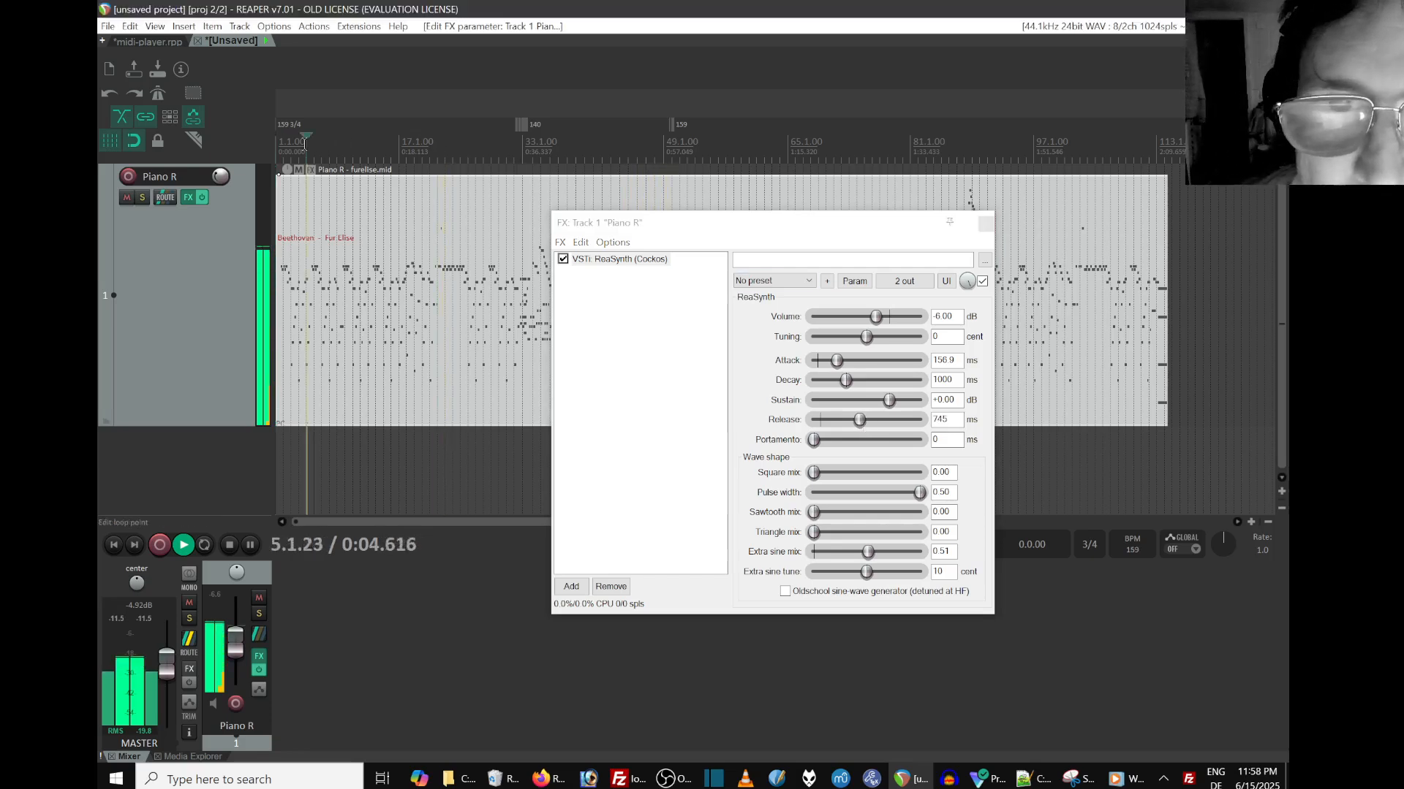
{"action": "left_click_drag", "start_coordinate": [863, 421], "coordinate": [864, 423]}
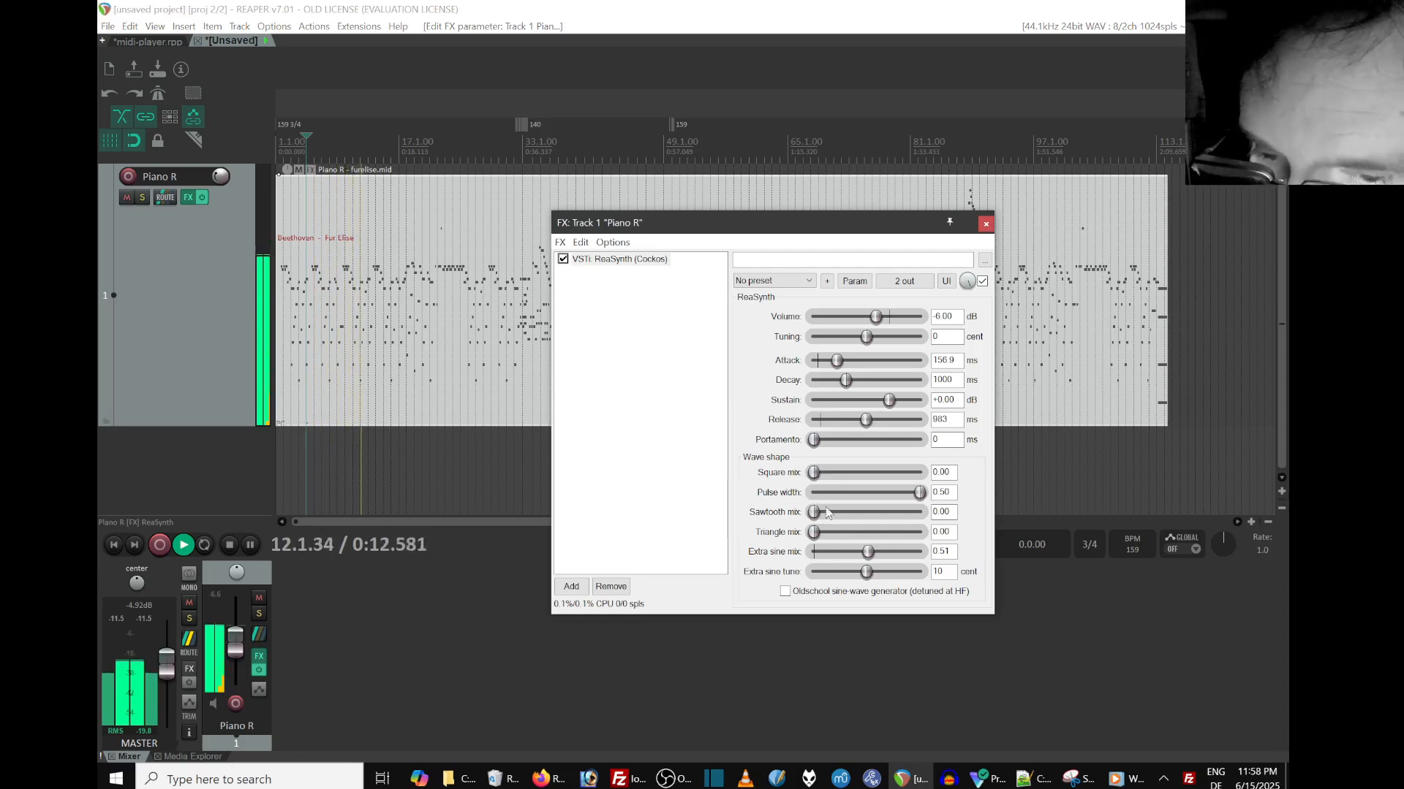
Set ReaSynth's square mix to 0.52, sawtooth to 0.43, triangle to 0.36, release to 665 ms and sustain to -4.82 dB.
{"action": "left_click_drag", "start_coordinate": [827, 472], "coordinate": [865, 516]}
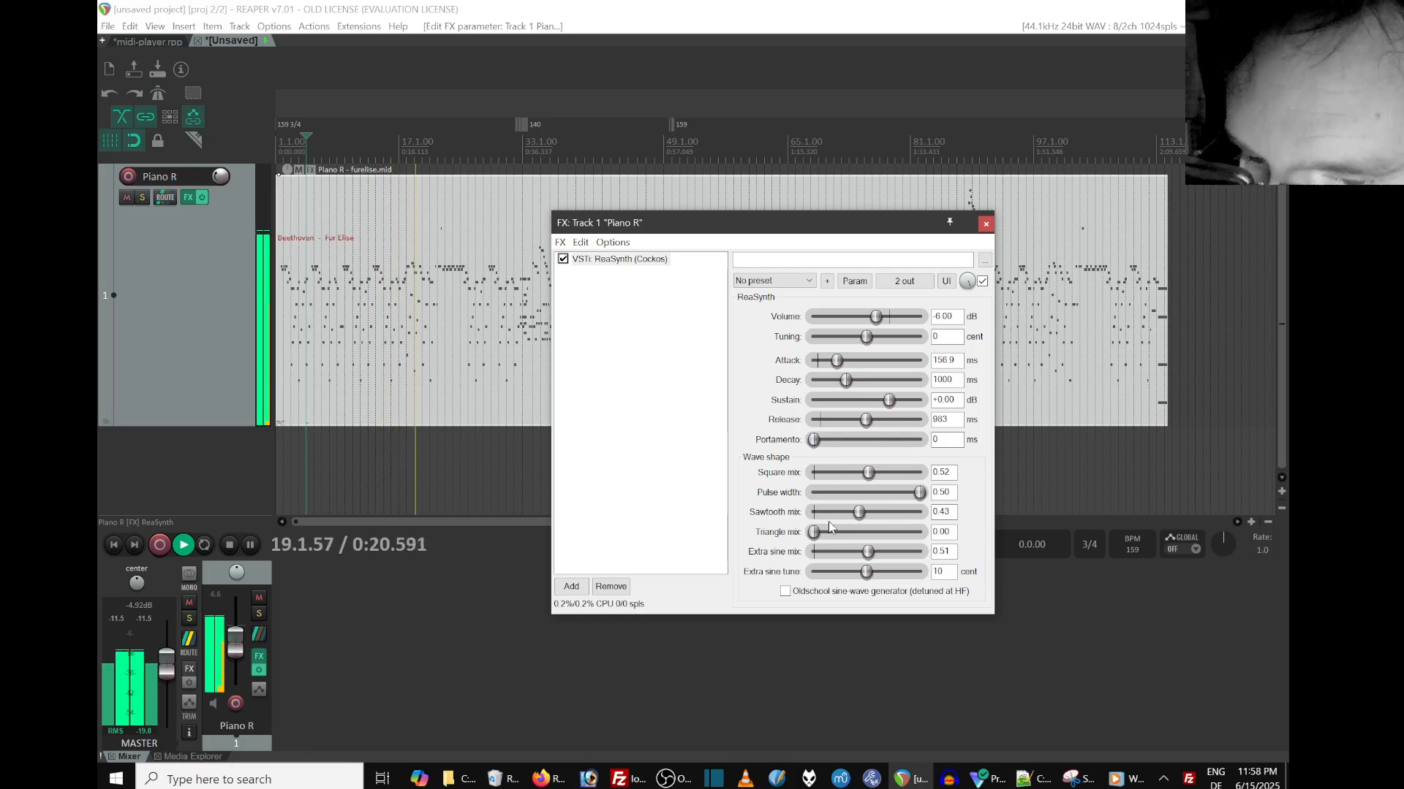
{"action": "left_click_drag", "start_coordinate": [815, 532], "coordinate": [854, 534]}
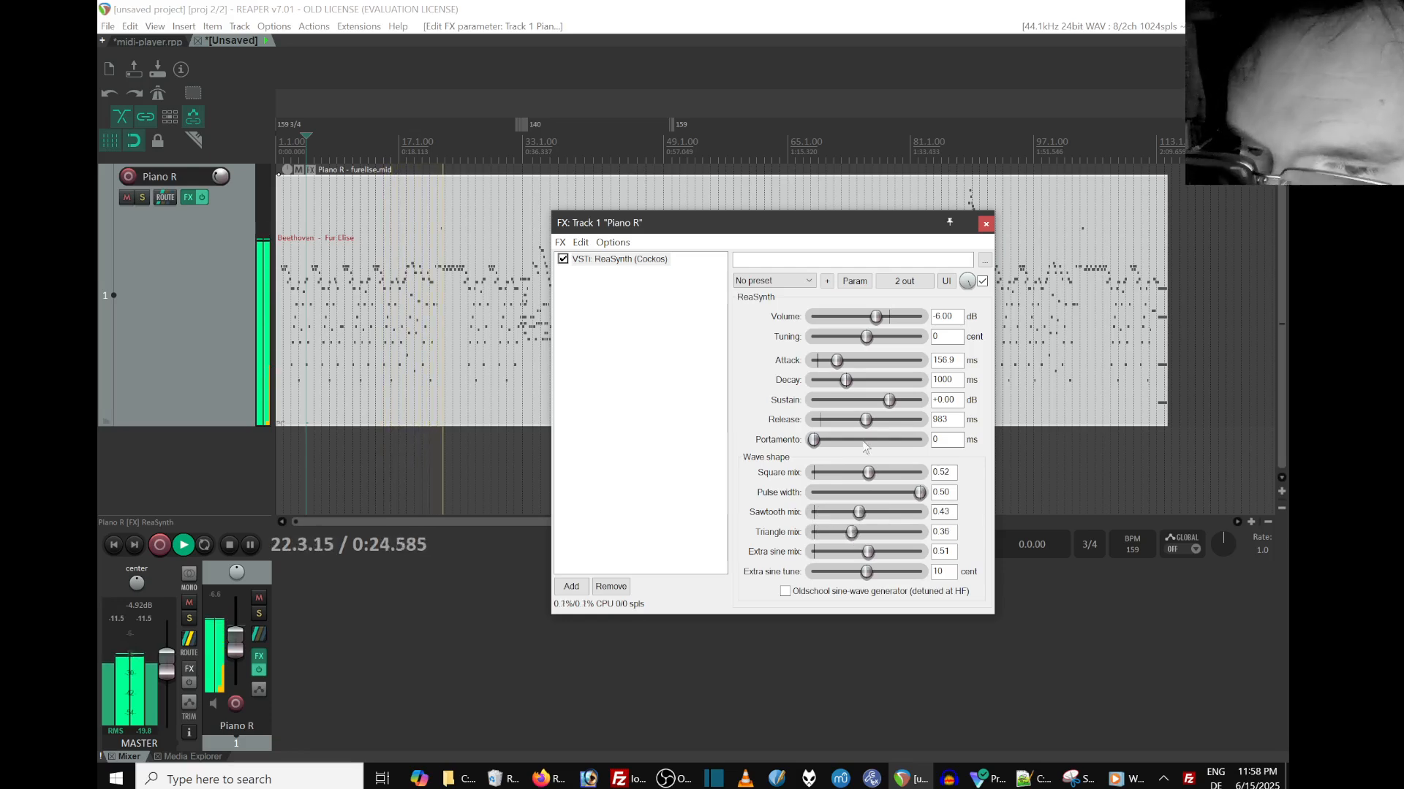
{"action": "left_click_drag", "start_coordinate": [865, 419], "coordinate": [857, 420]}
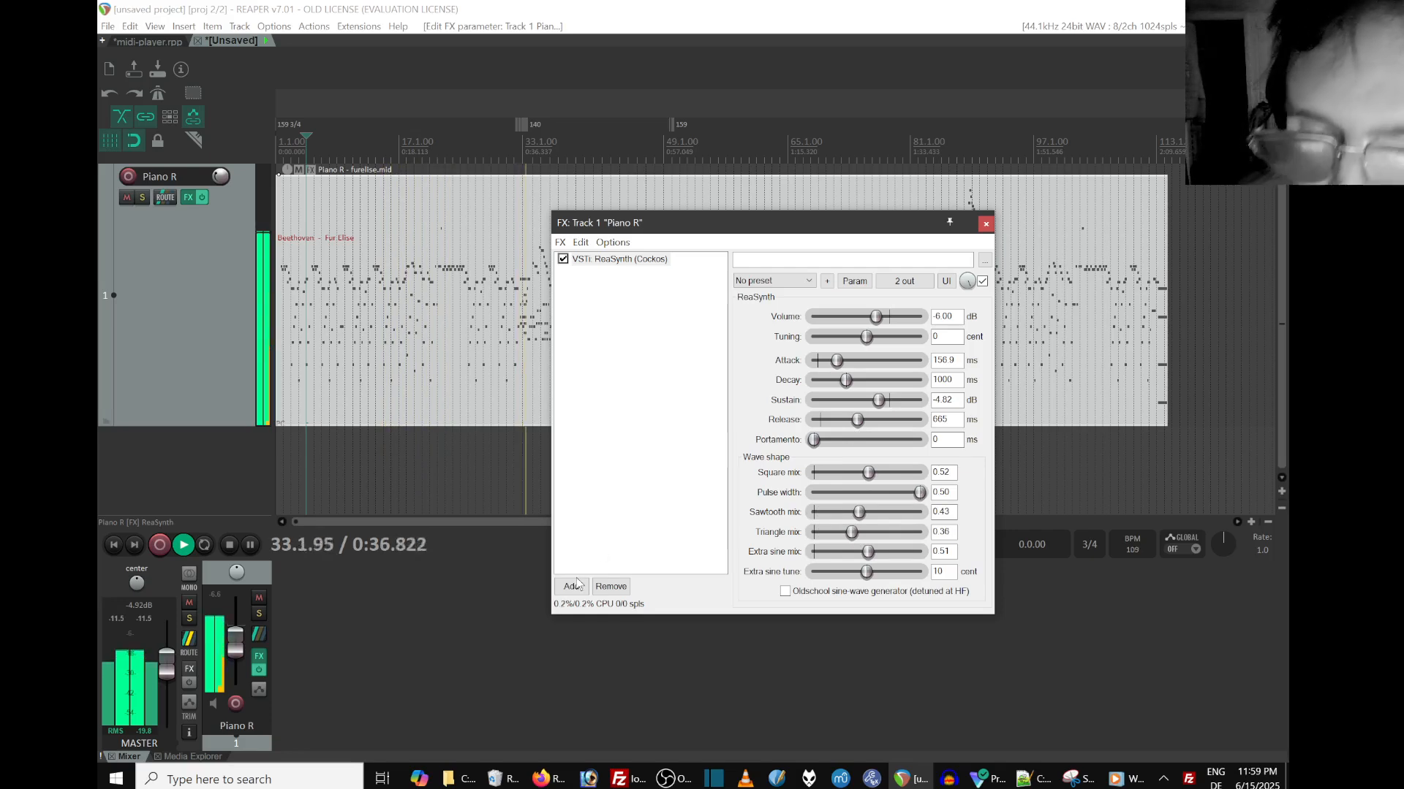
Add a second ReaSynth to the Piano R track and raise its tuning to 1200 cents.
{"action": "left_click", "coordinate": [577, 585]}
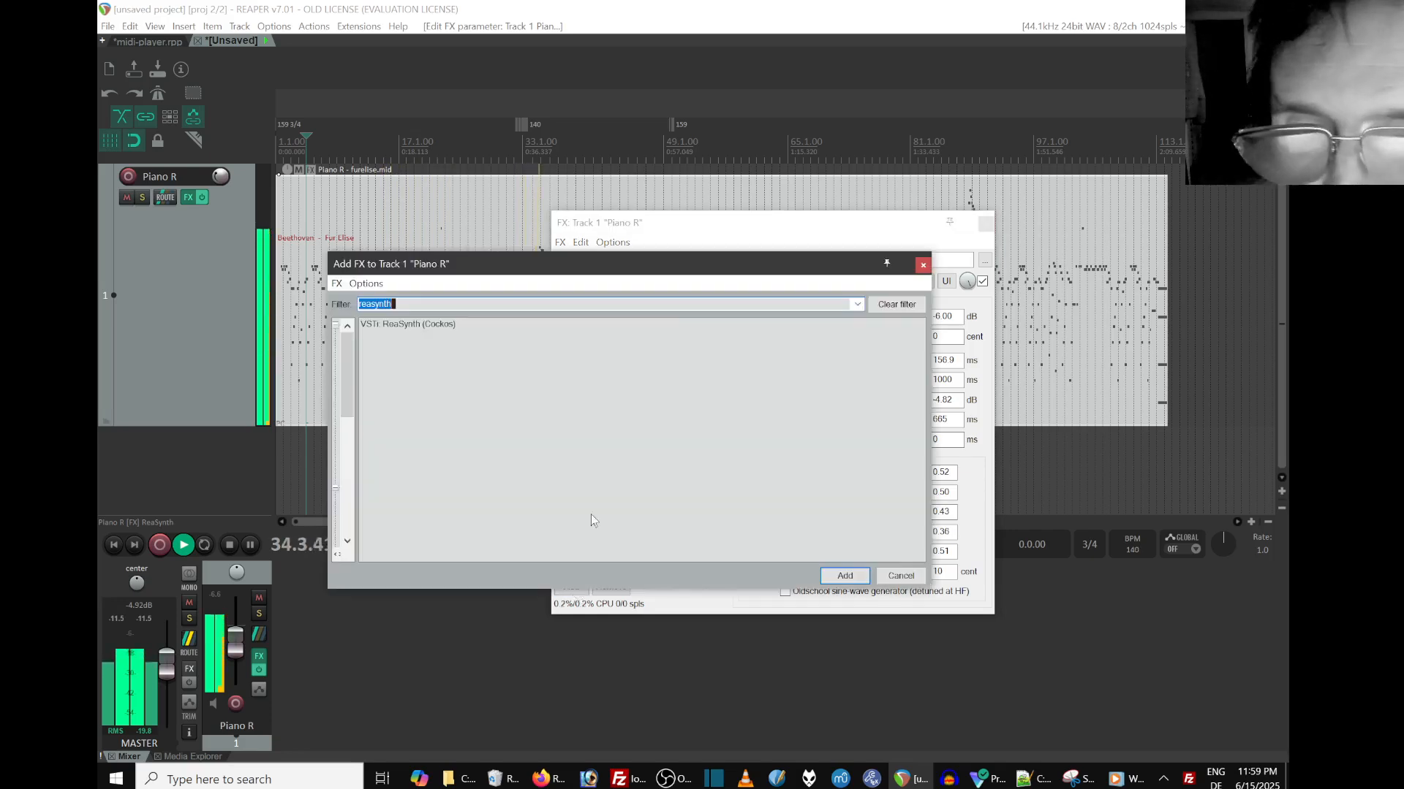
{"action": "left_click", "coordinate": [421, 324]}
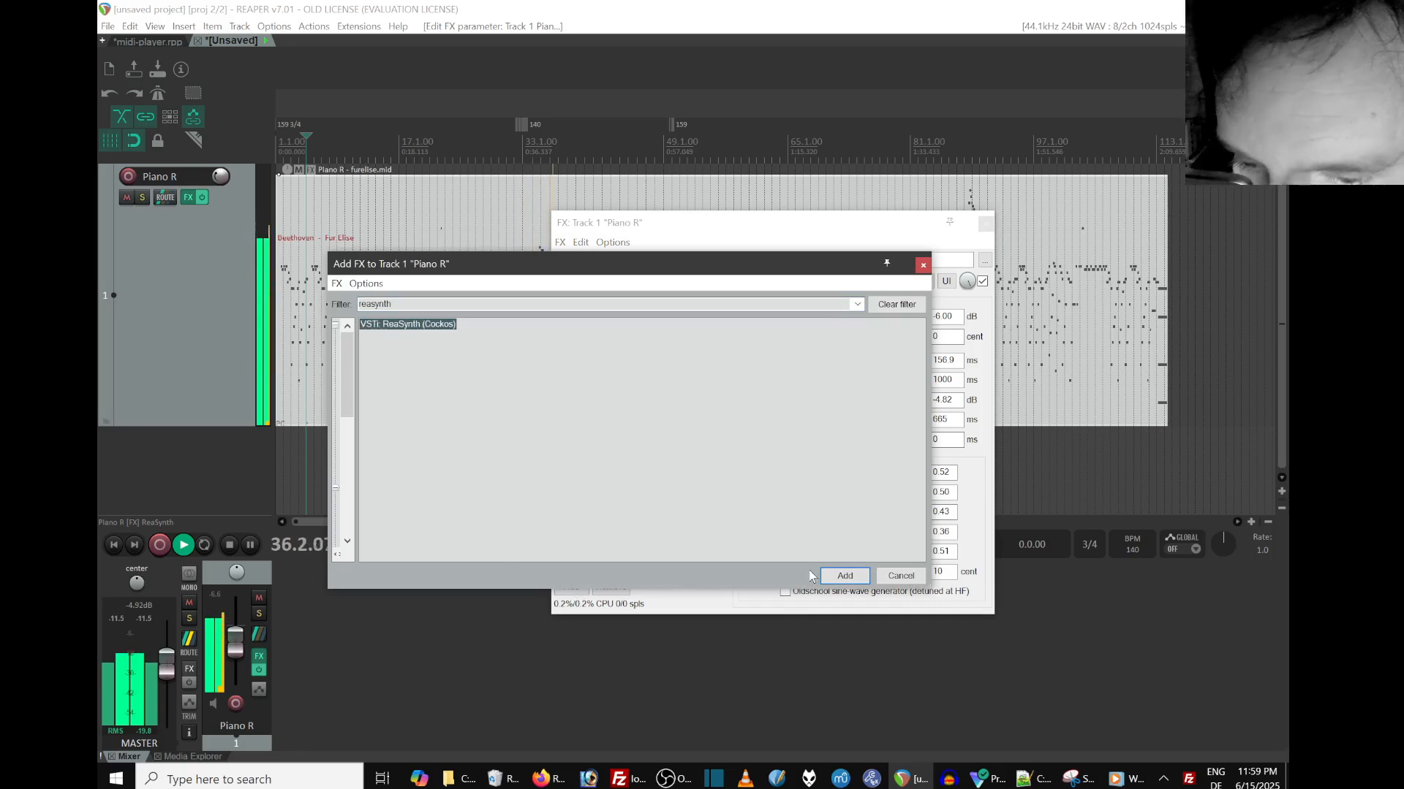
{"action": "left_click", "coordinate": [844, 576]}
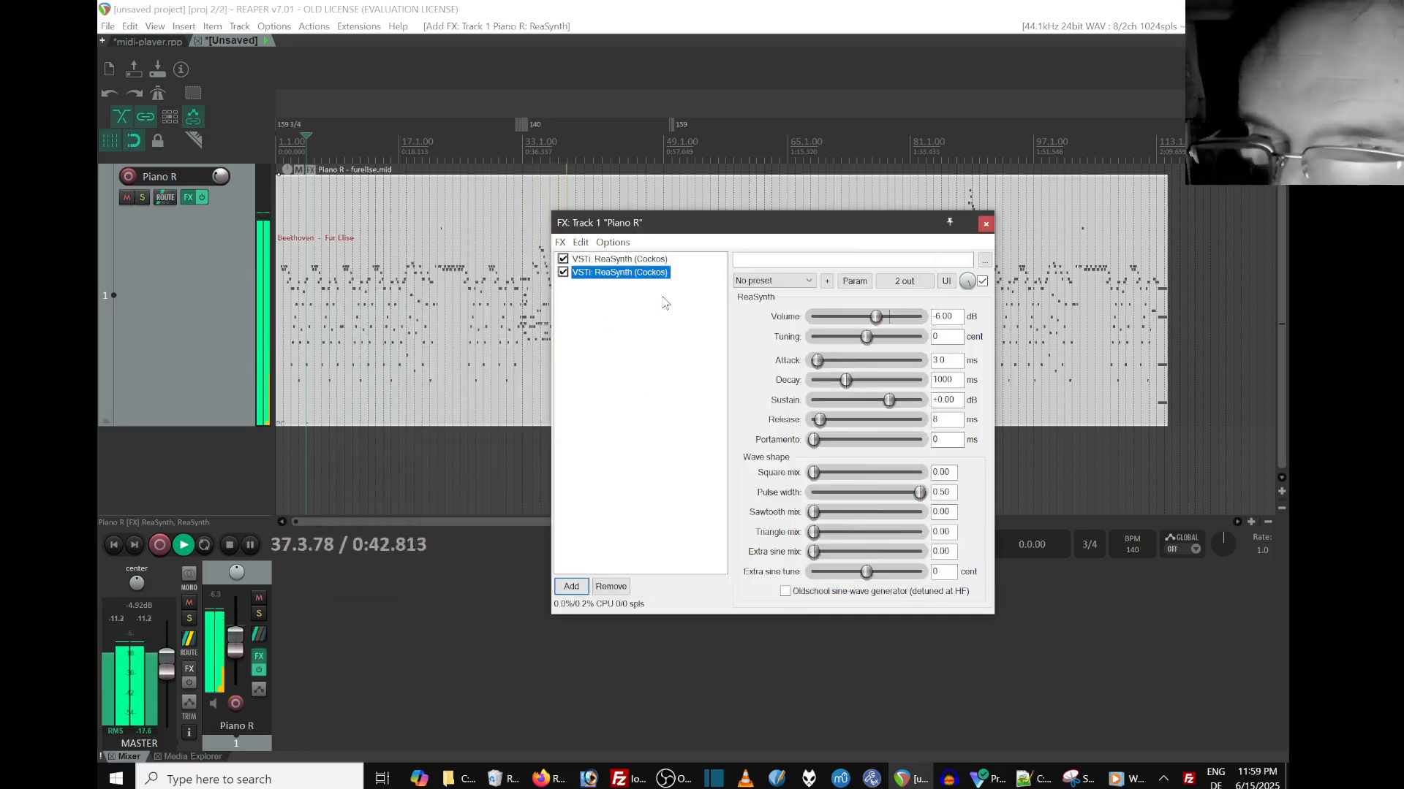
{"action": "double_click", "coordinate": [941, 337]}
{"action": "type", "text": "10"}
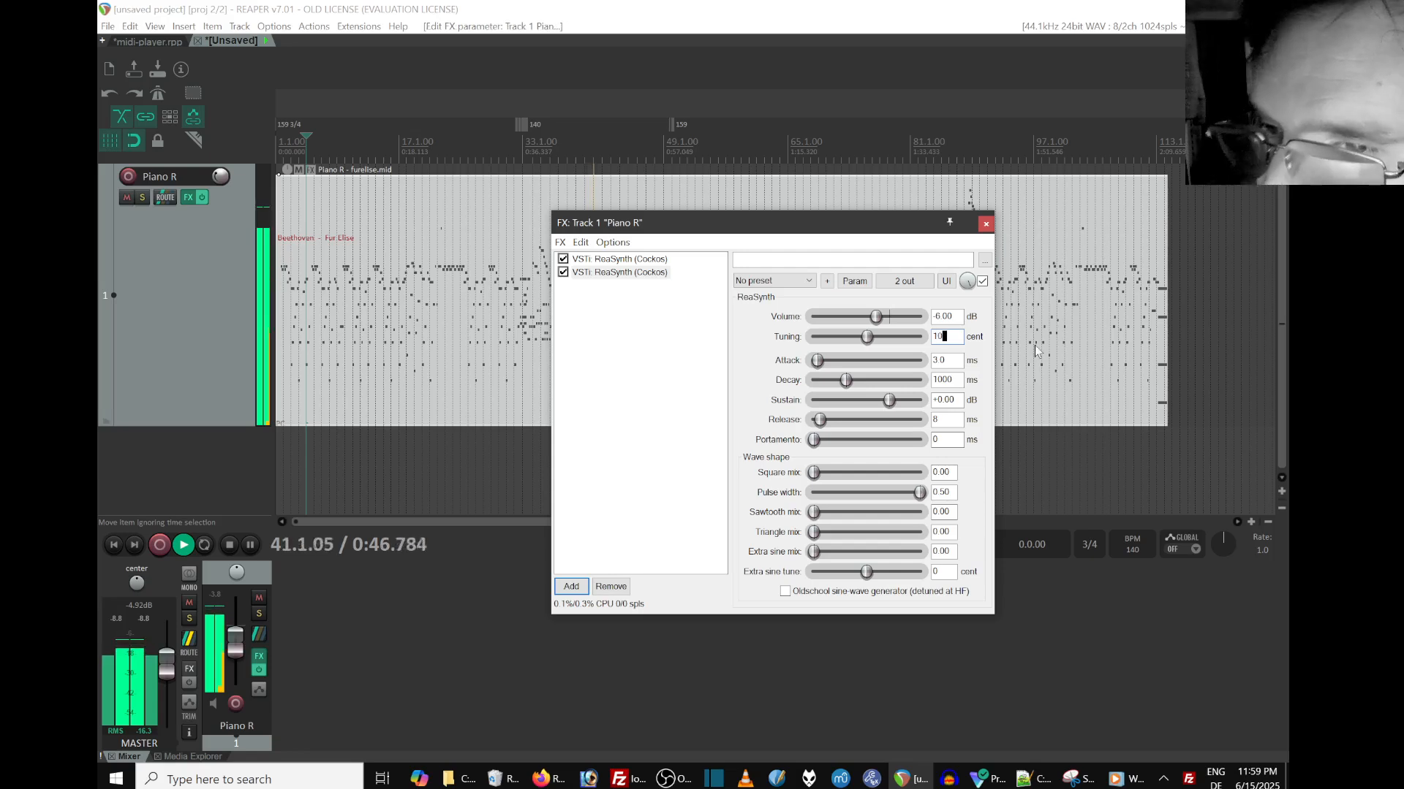
{"action": "left_click_drag", "start_coordinate": [869, 338], "coordinate": [940, 343]}
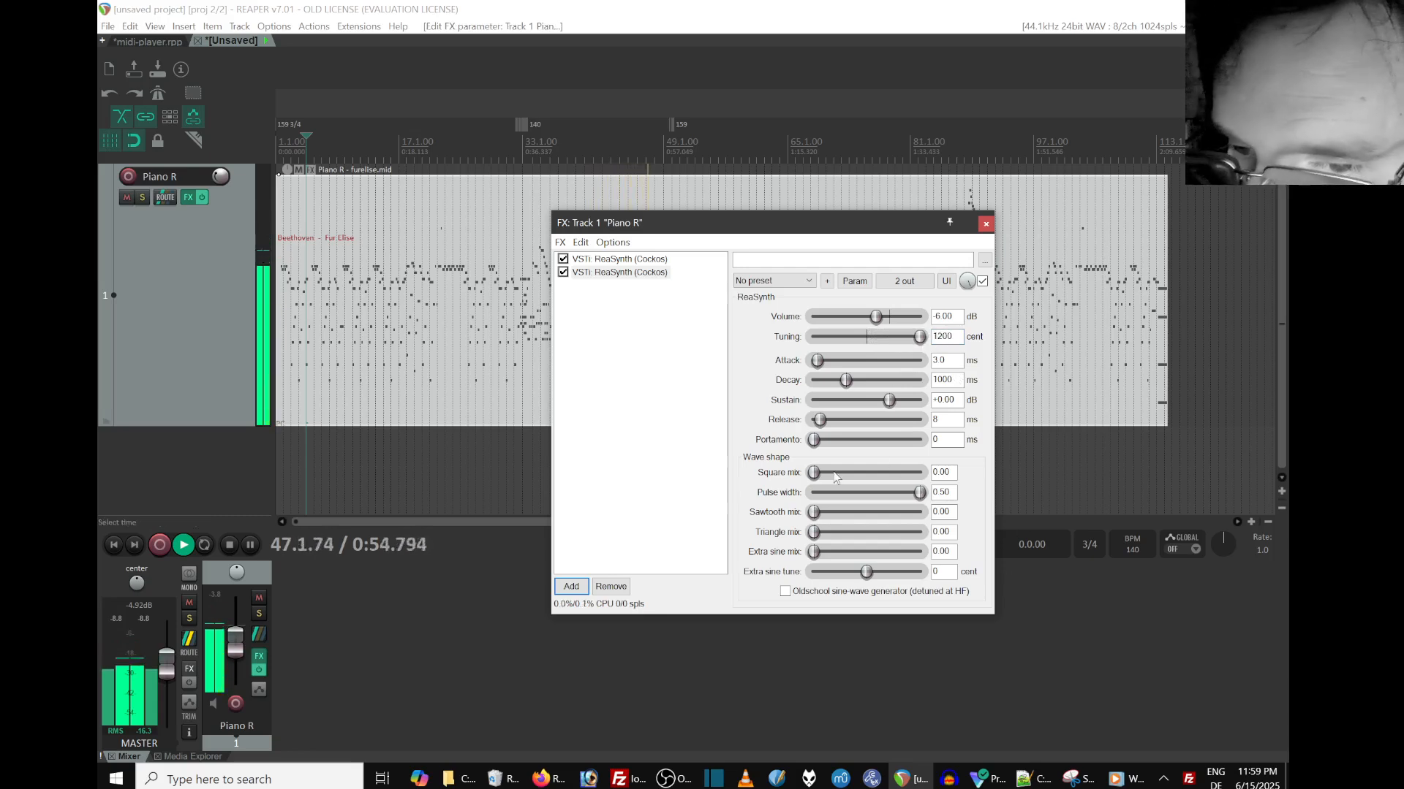
Set the second ReaSynth's release to about 960 ms, attack to about 188 ms and volume to about -22.7 dB.
{"action": "left_click_drag", "start_coordinate": [819, 421], "coordinate": [885, 428]}
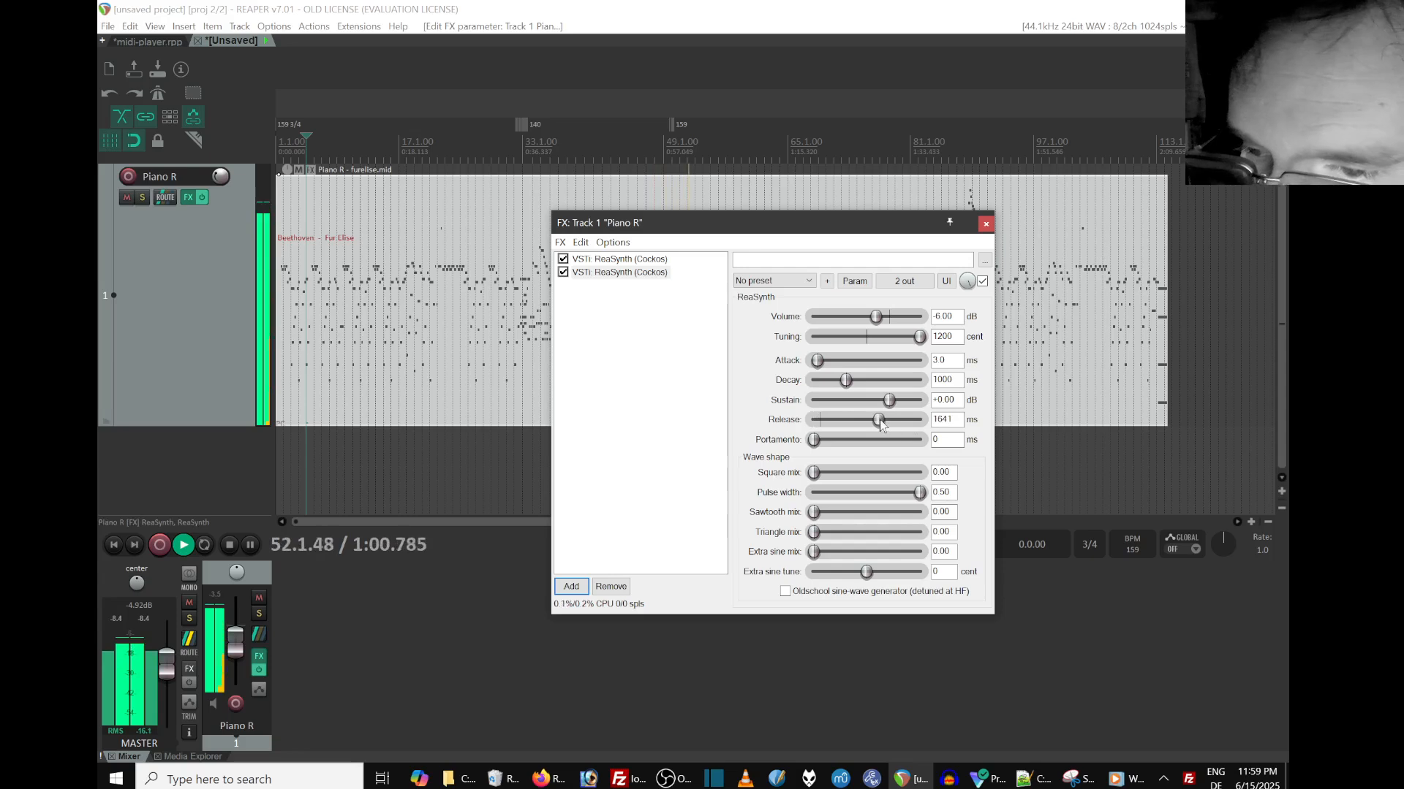
{"action": "left_click_drag", "start_coordinate": [875, 424], "coordinate": [865, 424]}
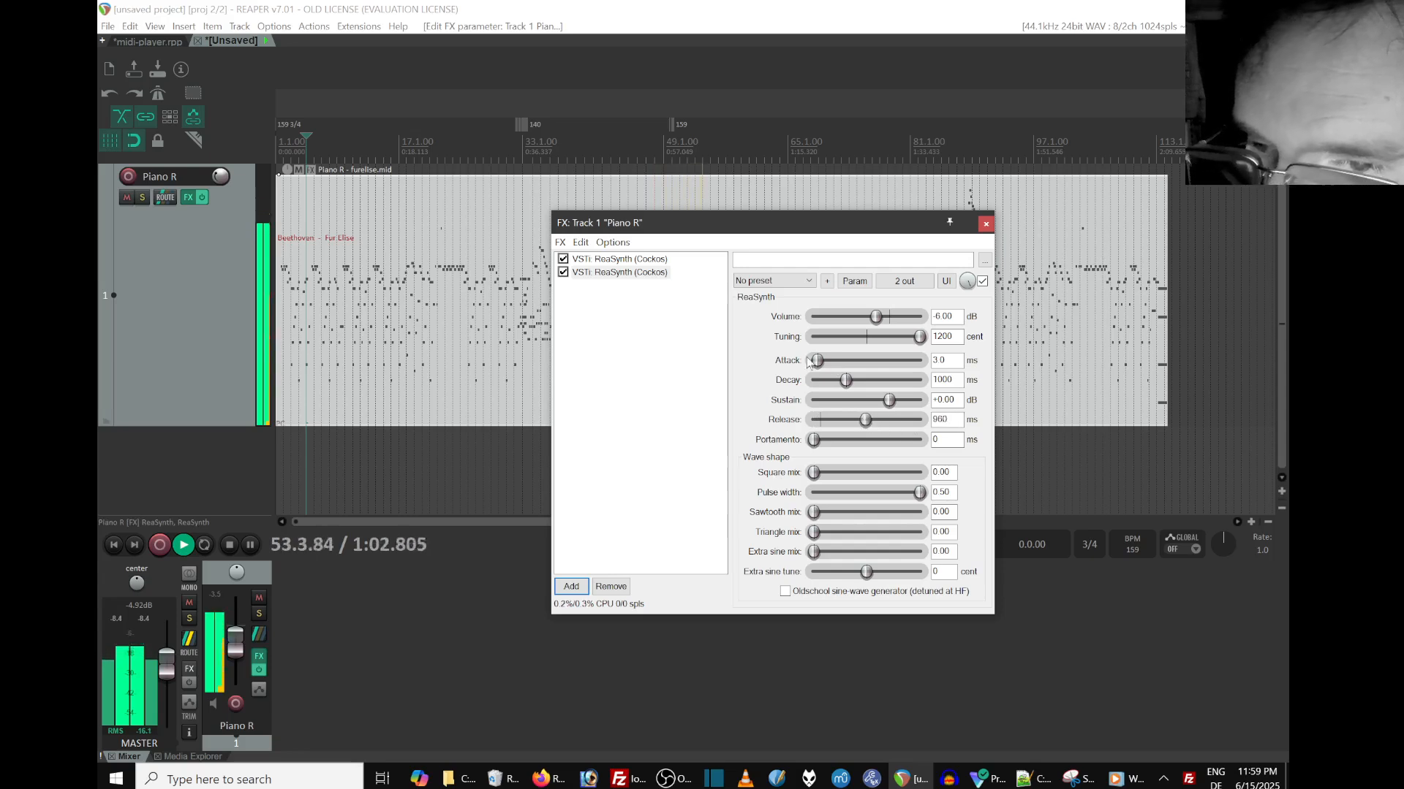
{"action": "left_click_drag", "start_coordinate": [814, 363], "coordinate": [840, 367]}
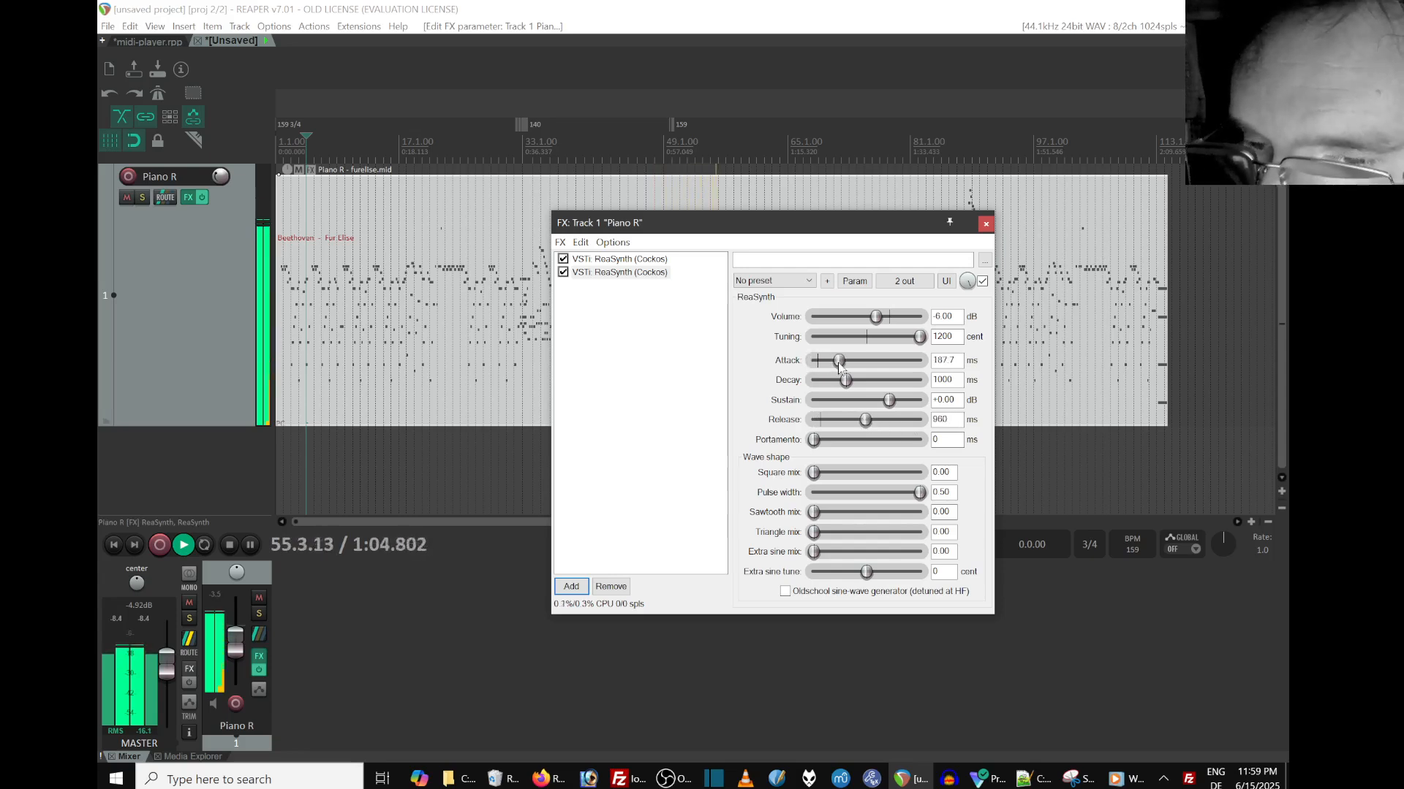
{"action": "left_click_drag", "start_coordinate": [887, 326], "coordinate": [859, 326]}
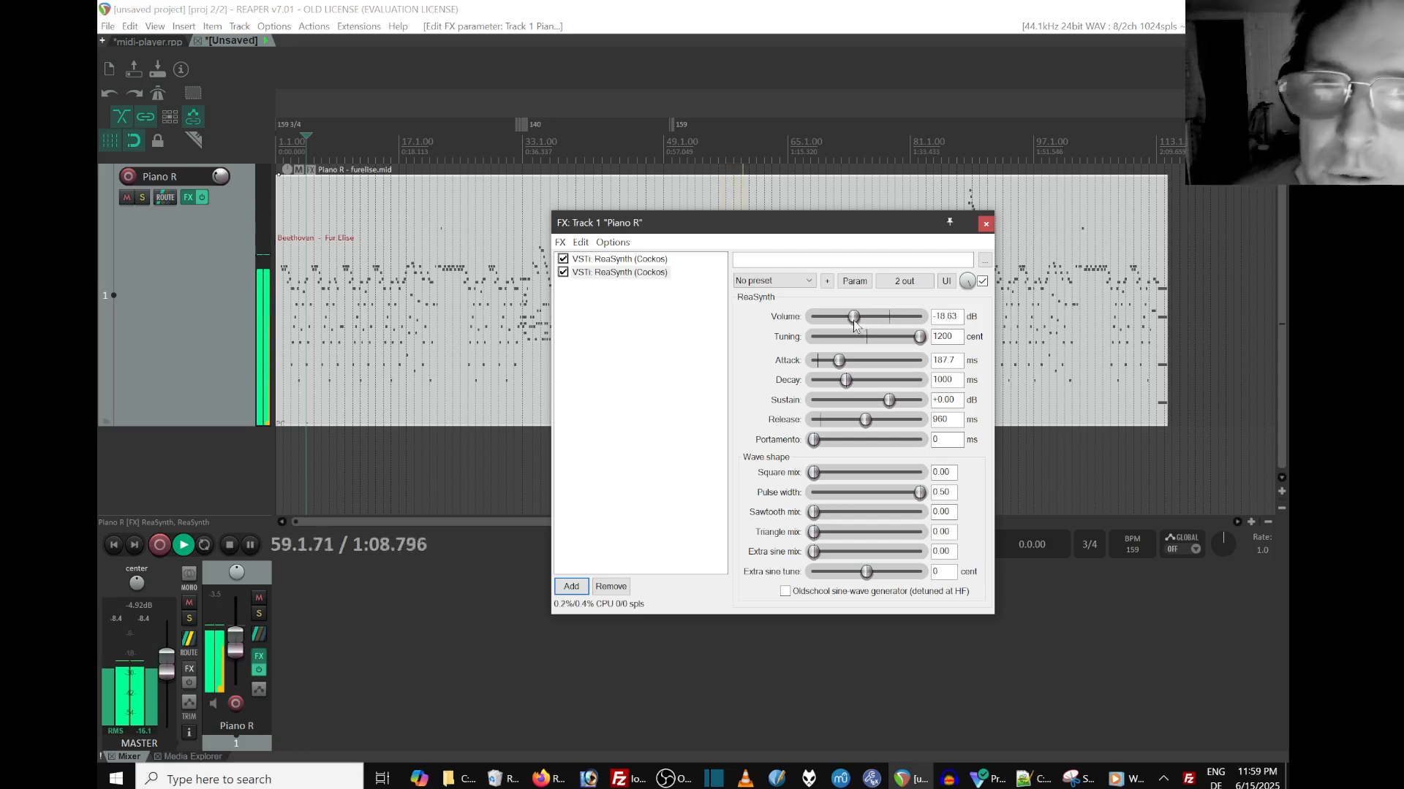
{"action": "left_click_drag", "start_coordinate": [857, 323], "coordinate": [865, 367]}
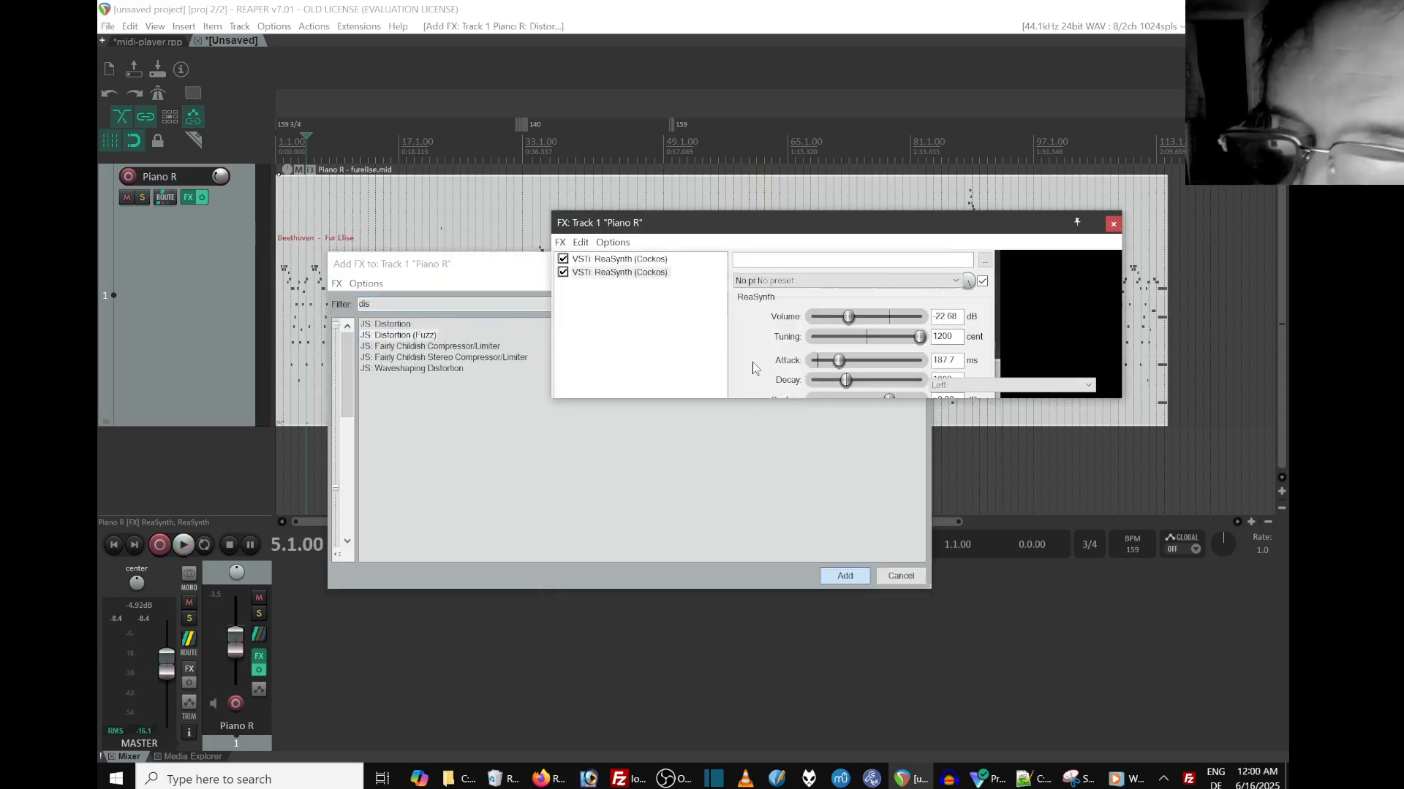
Set the Distortion (Fuzz) channel mode to Stereo, close the FX window and play the piece from bar 5.
{"action": "left_click", "coordinate": [1030, 385]}
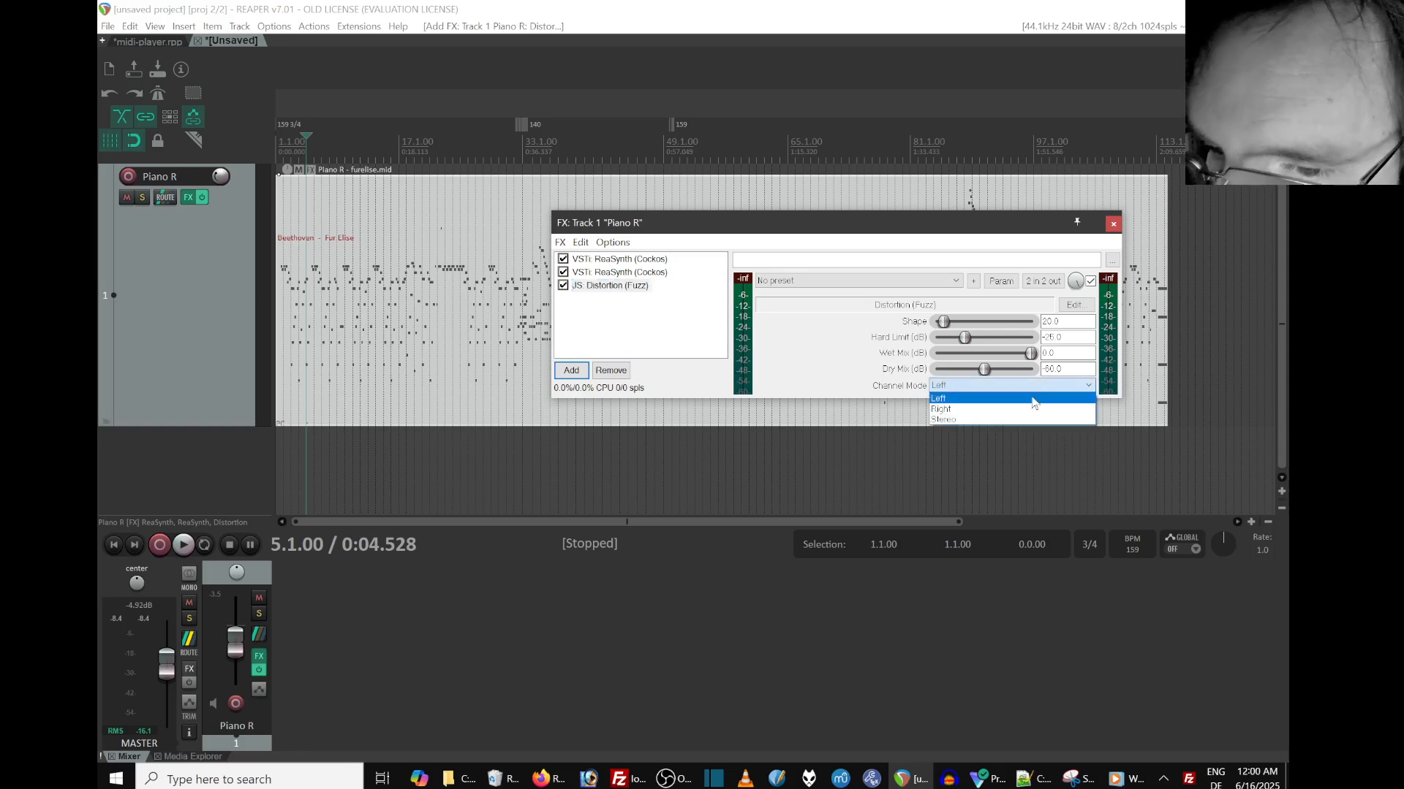
{"action": "left_click", "coordinate": [1032, 421]}
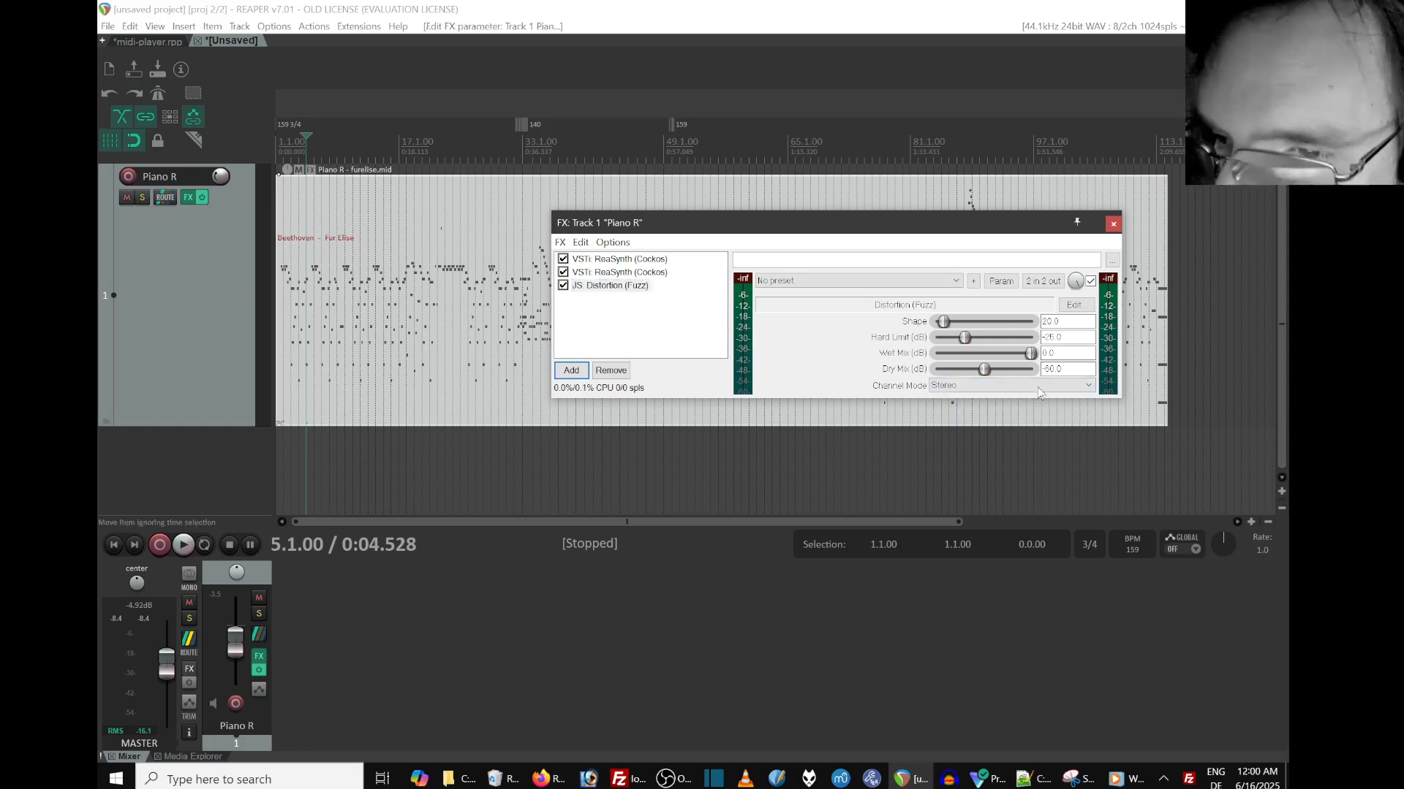
{"action": "left_click", "coordinate": [1118, 228]}
{"action": "key", "text": "space"}
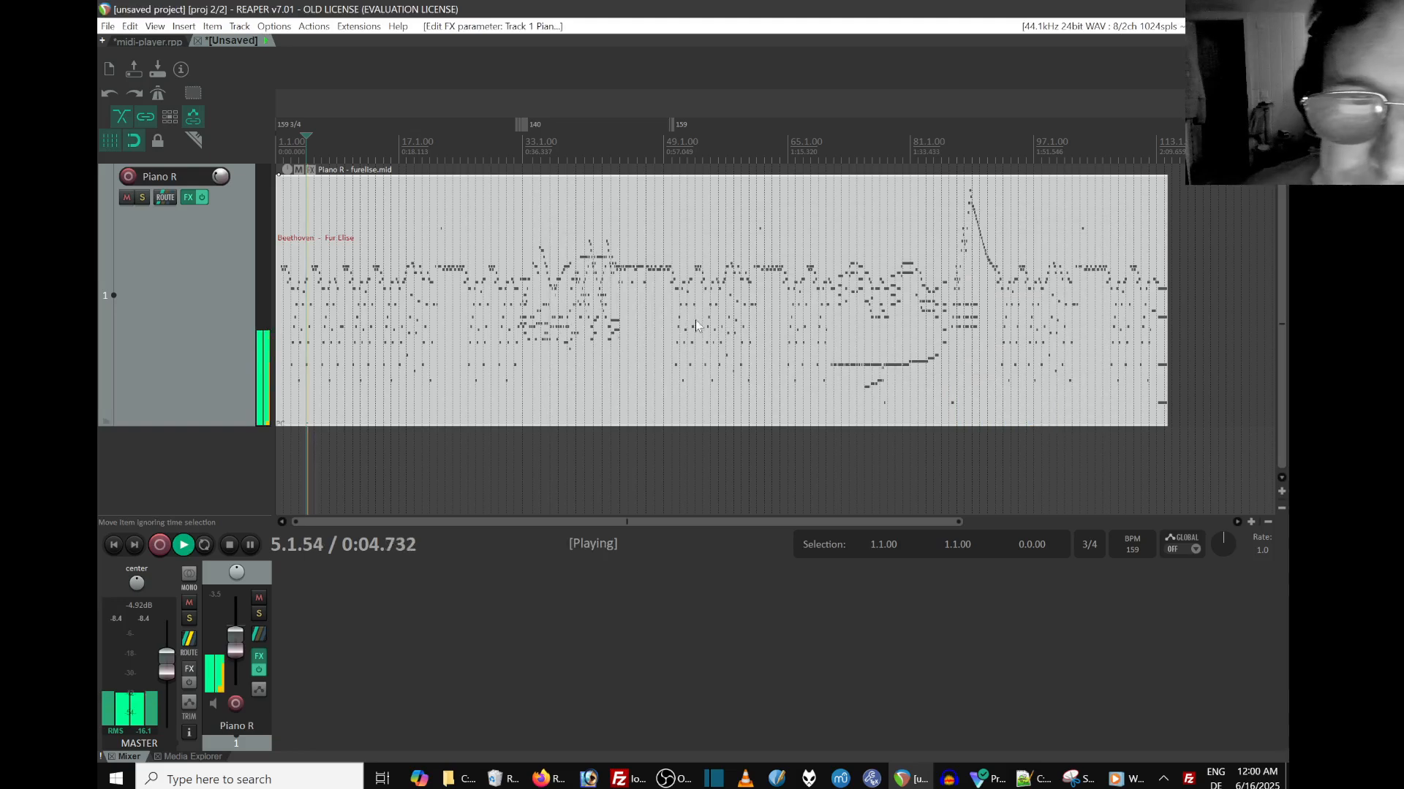
Add ReaPitch to the Piano R track, with a full-range shift of -12 semitones and the dry level at about -2.9 dB.
{"action": "left_click", "coordinate": [186, 197]}
{"action": "left_click", "coordinate": [571, 370]}
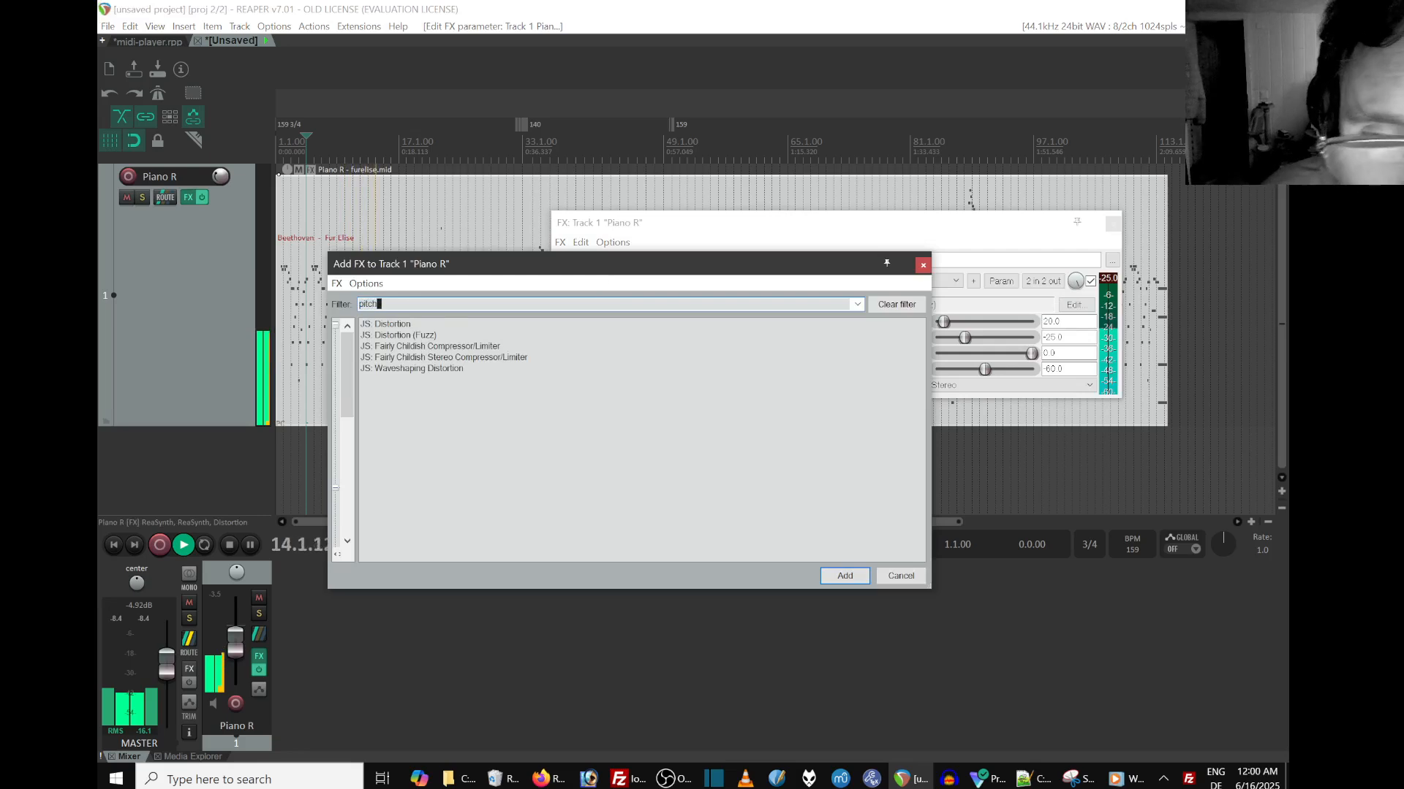
{"action": "type", "text": "pitch"}
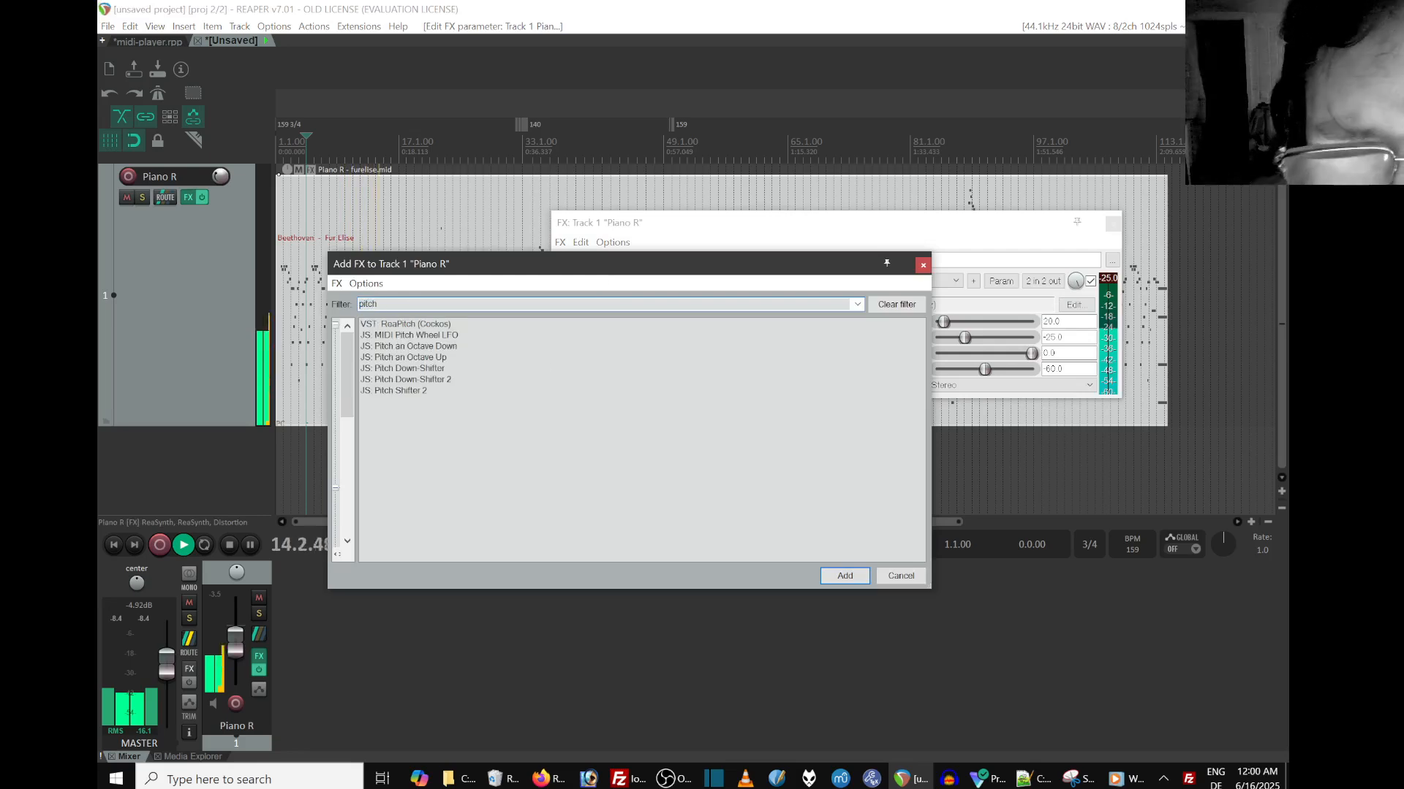
{"action": "left_click", "coordinate": [413, 325]}
{"action": "left_click", "coordinate": [844, 575]}
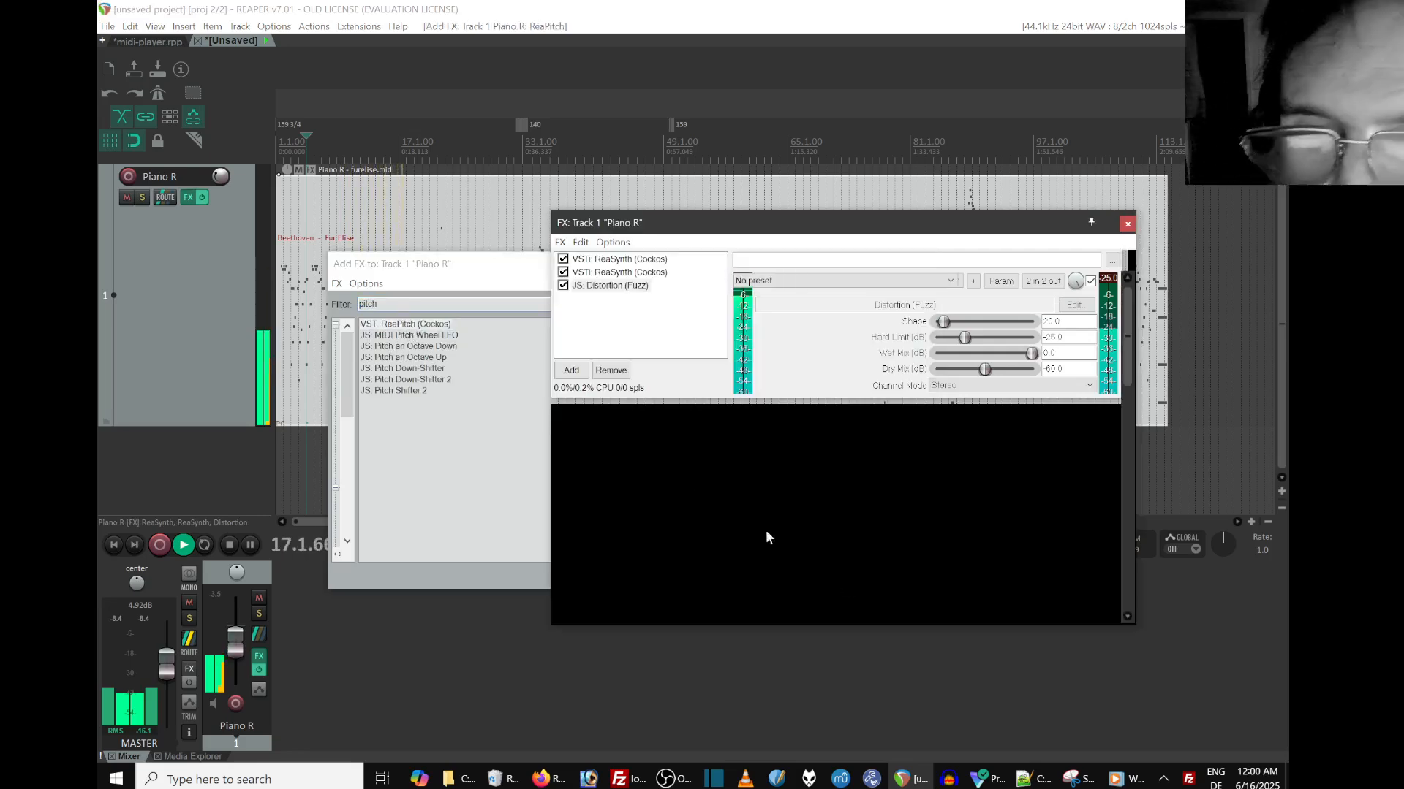
{"action": "type", "text": "-12"}
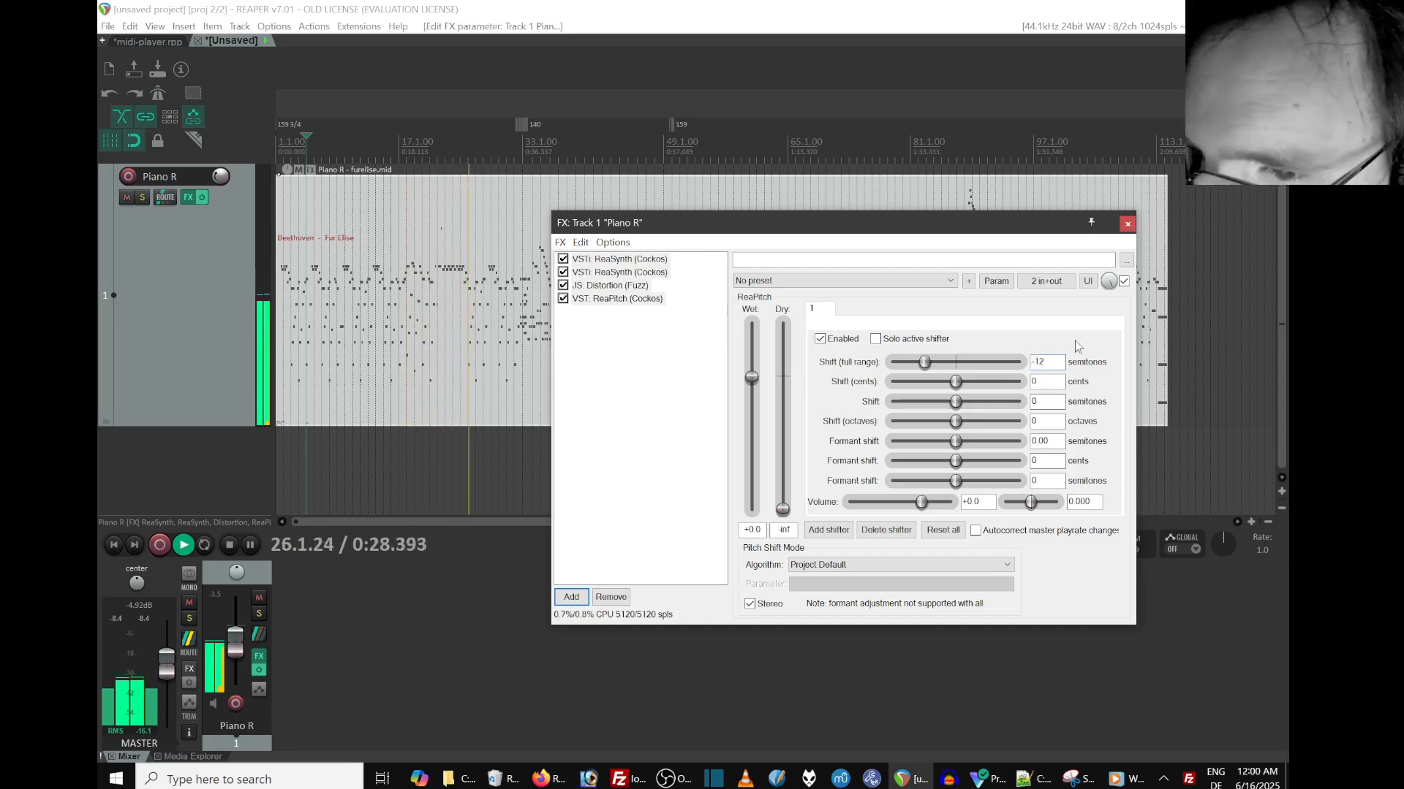
{"action": "left_click_drag", "start_coordinate": [779, 514], "coordinate": [792, 395]}
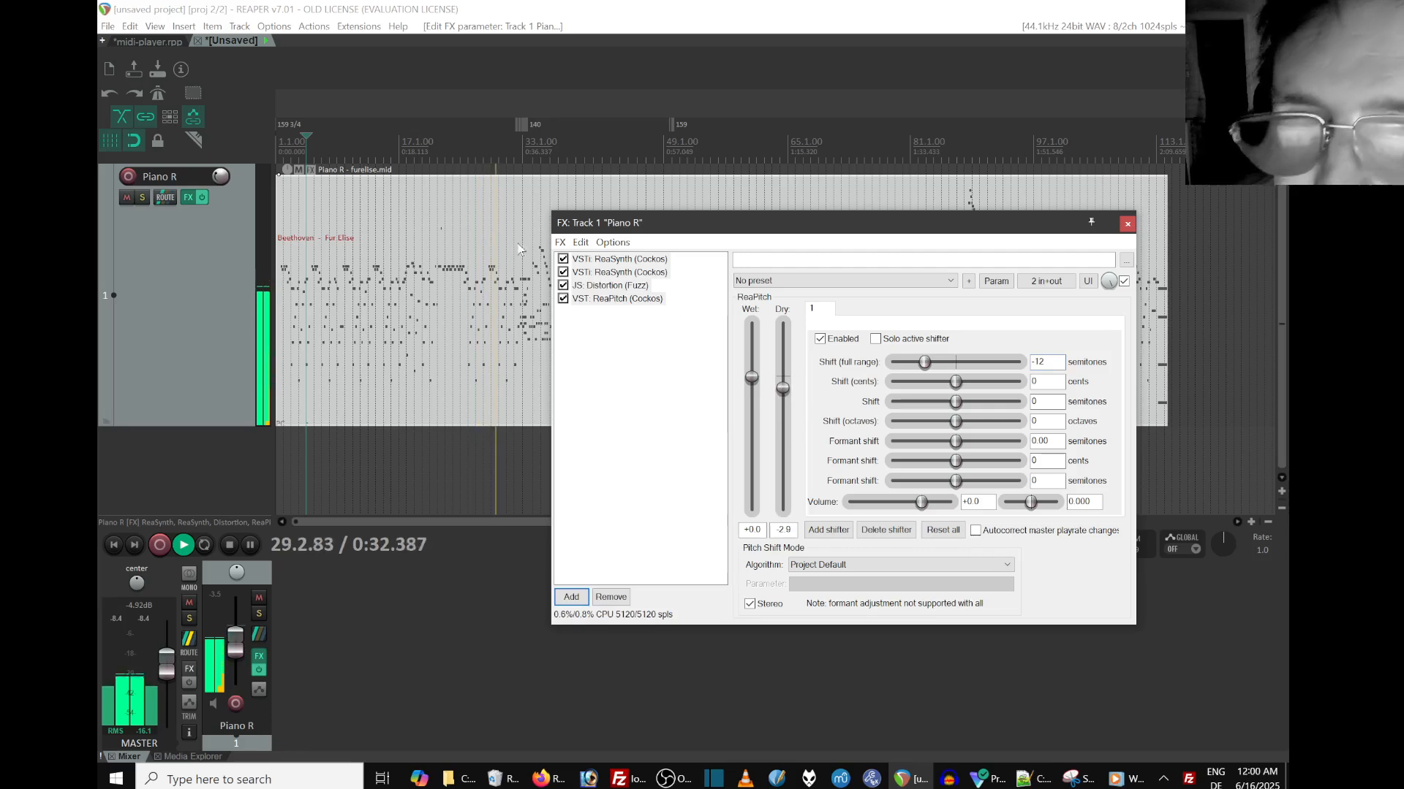
Replay the piece from about bar 24 and from about bar 12 with ReaPitch on, and close the FX window.
{"action": "left_click", "coordinate": [451, 152]}
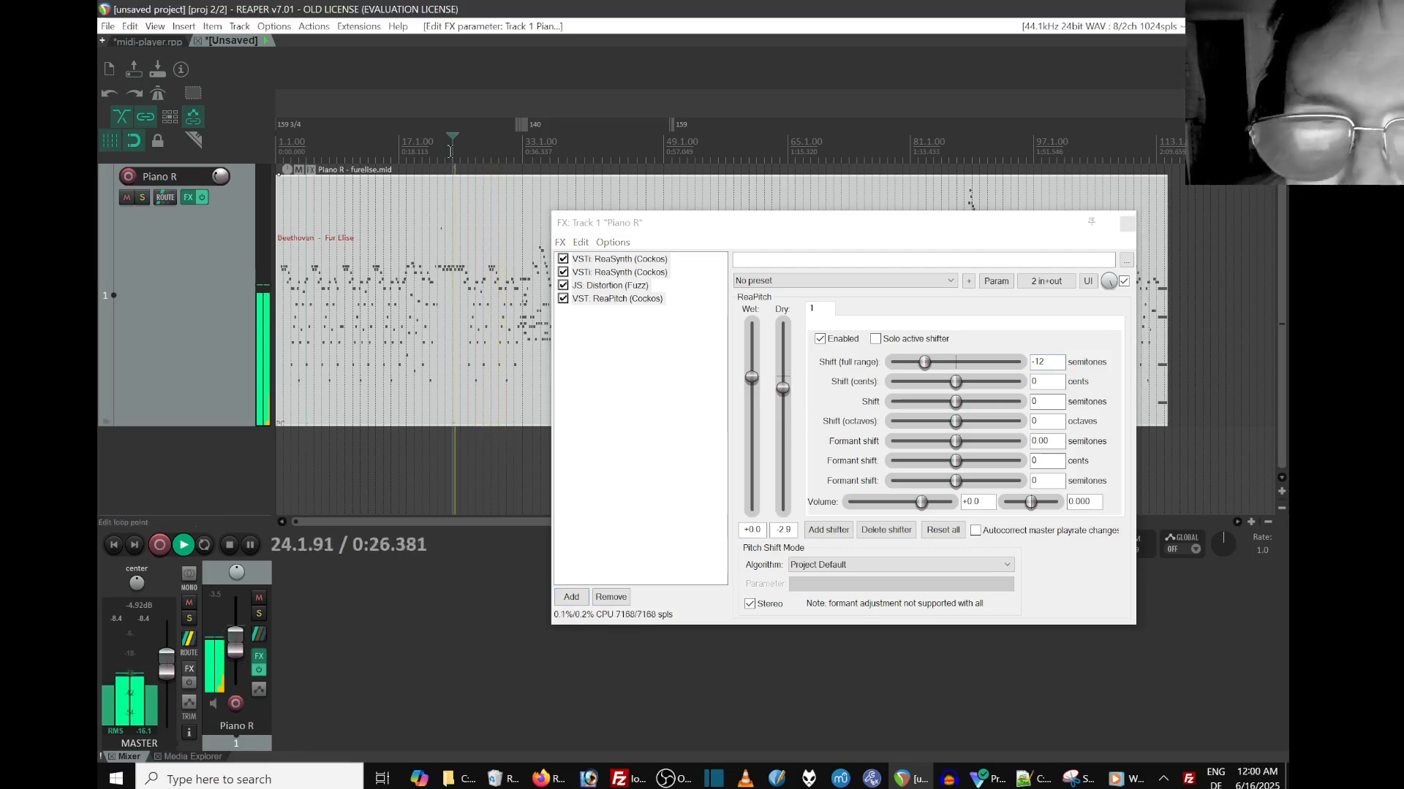
{"action": "left_click", "coordinate": [360, 168]}
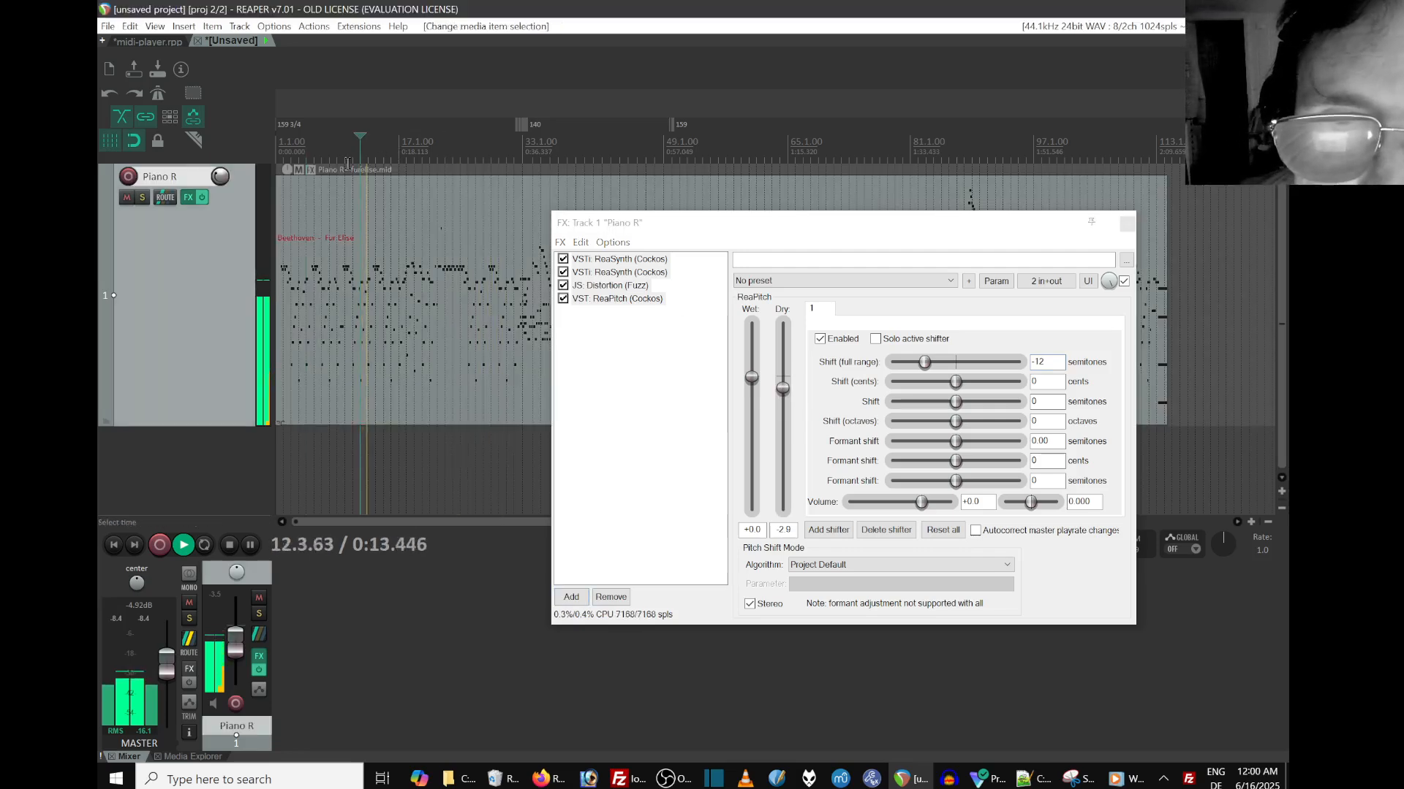
{"action": "scroll", "coordinate": [348, 162], "scroll_direction": "up", "scroll_amount": 2}
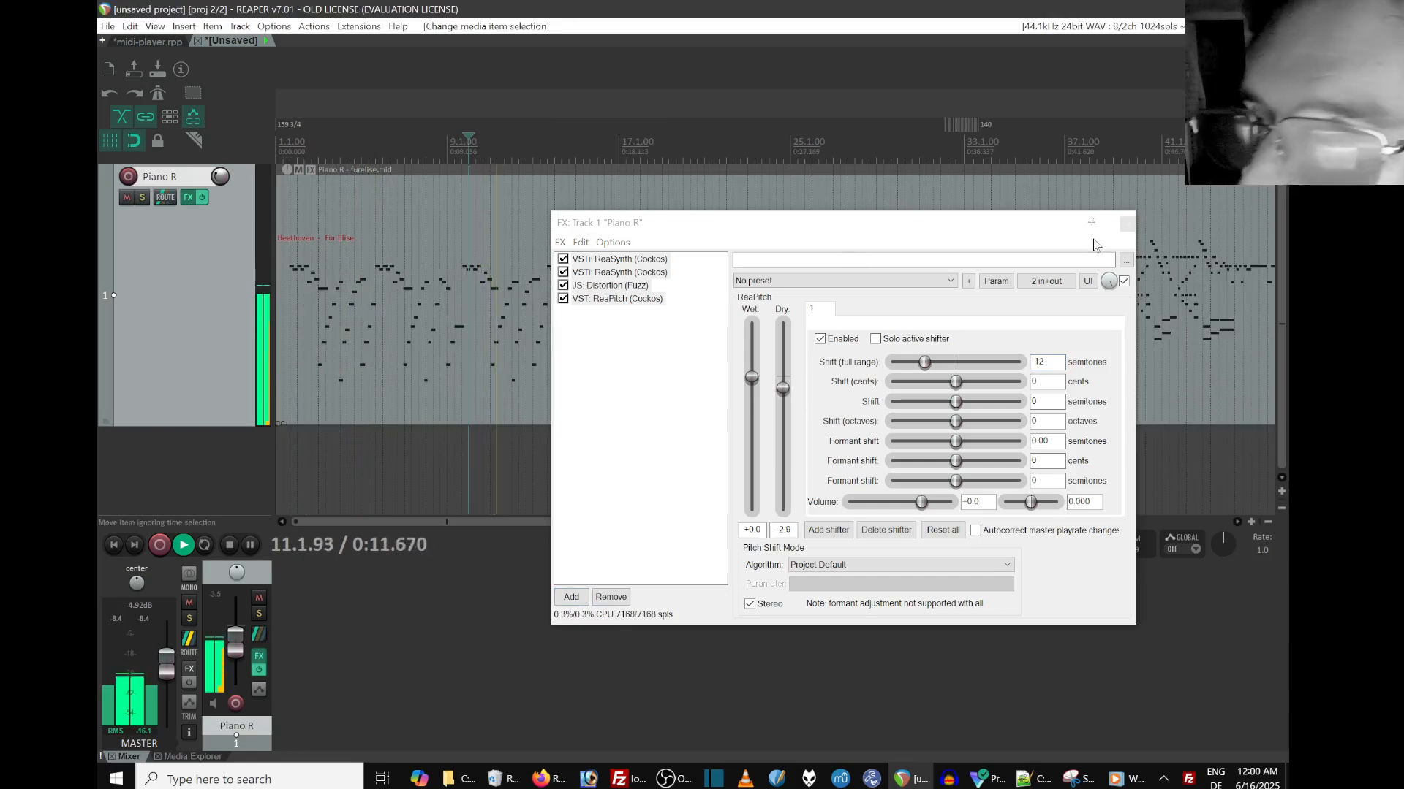
{"action": "left_click", "coordinate": [1127, 223]}
Turn on repeat to loop a one-bar time selection at 11.2.00, and move the selection to 14.3.00 through 15.3.00.
{"action": "left_click", "coordinate": [504, 159]}
{"action": "left_click_drag", "start_coordinate": [501, 160], "coordinate": [518, 161]}
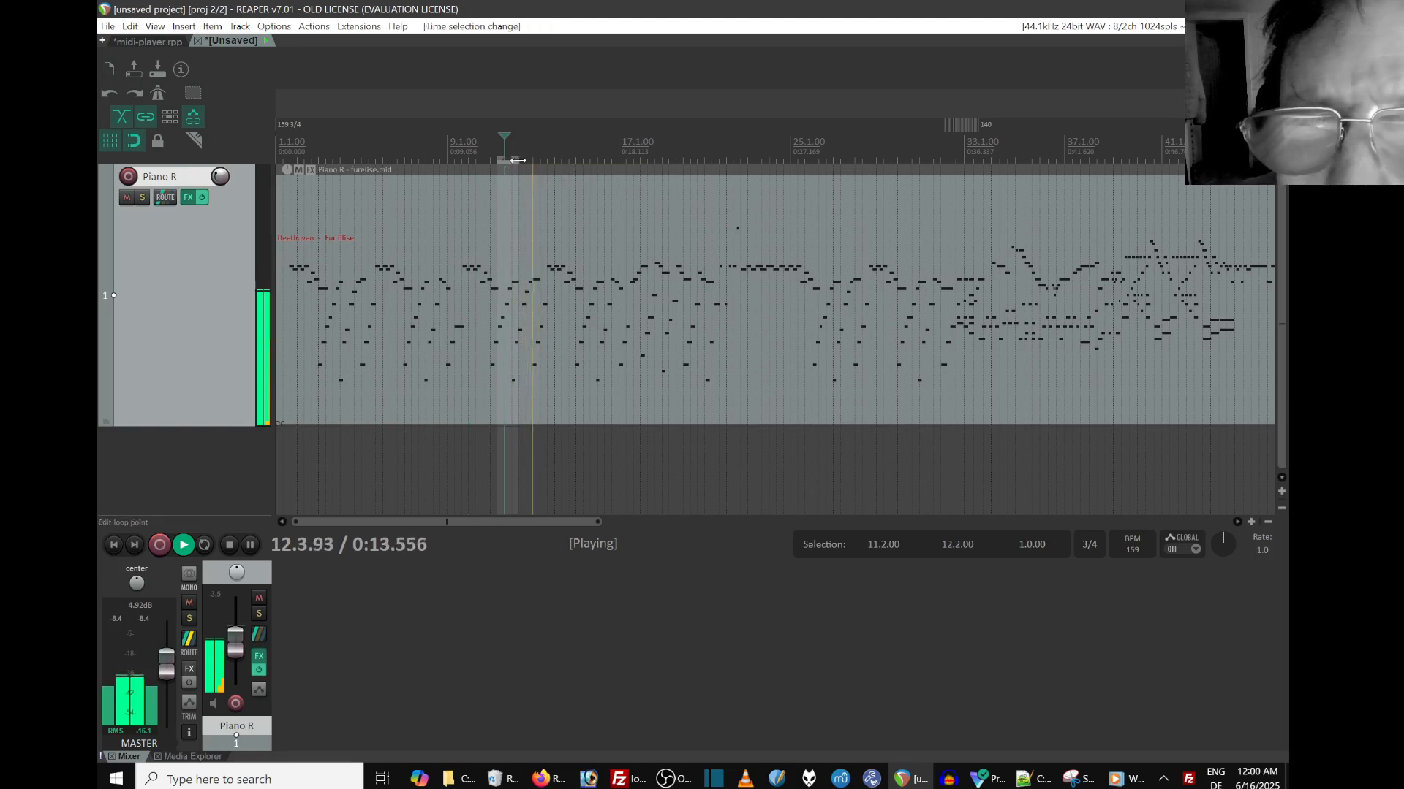
{"action": "left_click", "coordinate": [482, 157]}
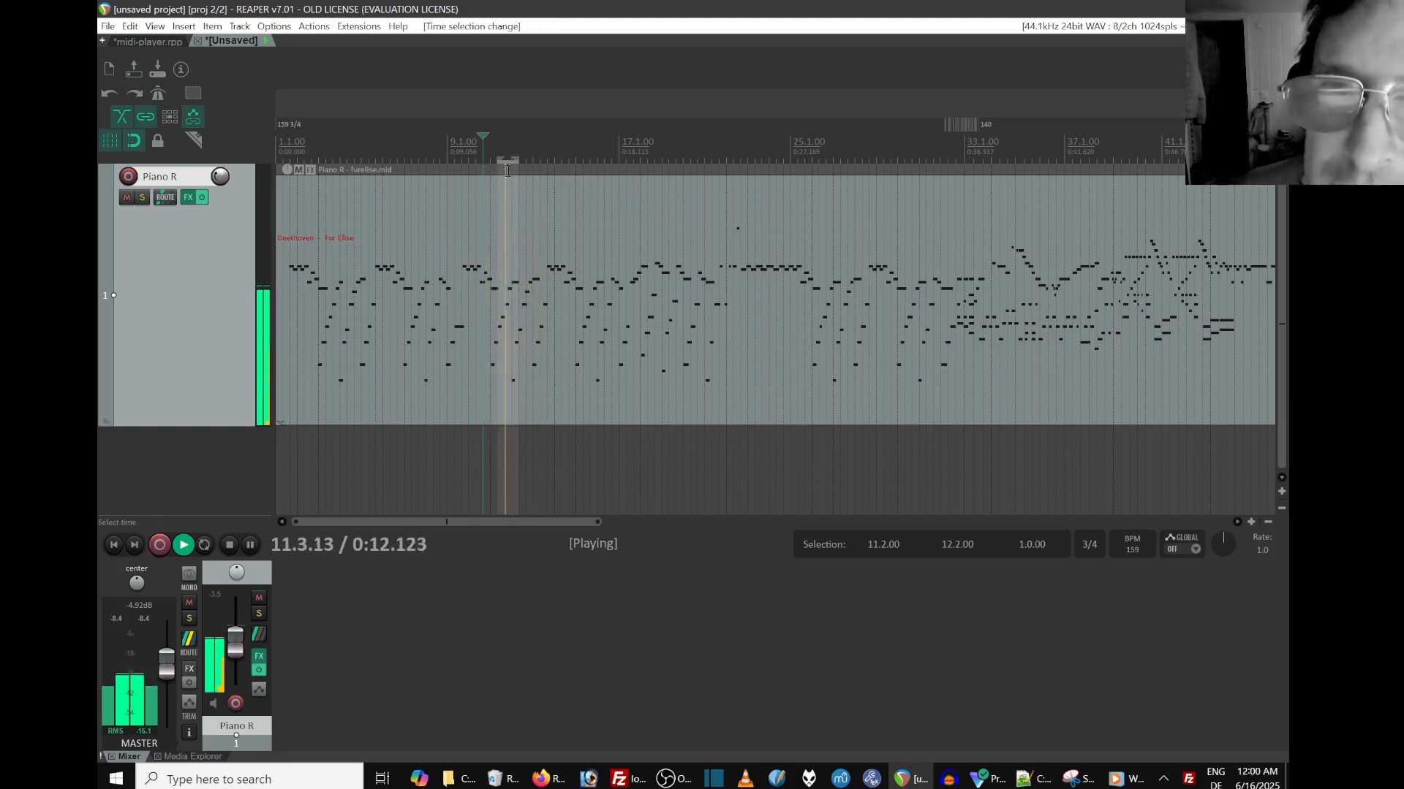
{"action": "left_click", "coordinate": [204, 544]}
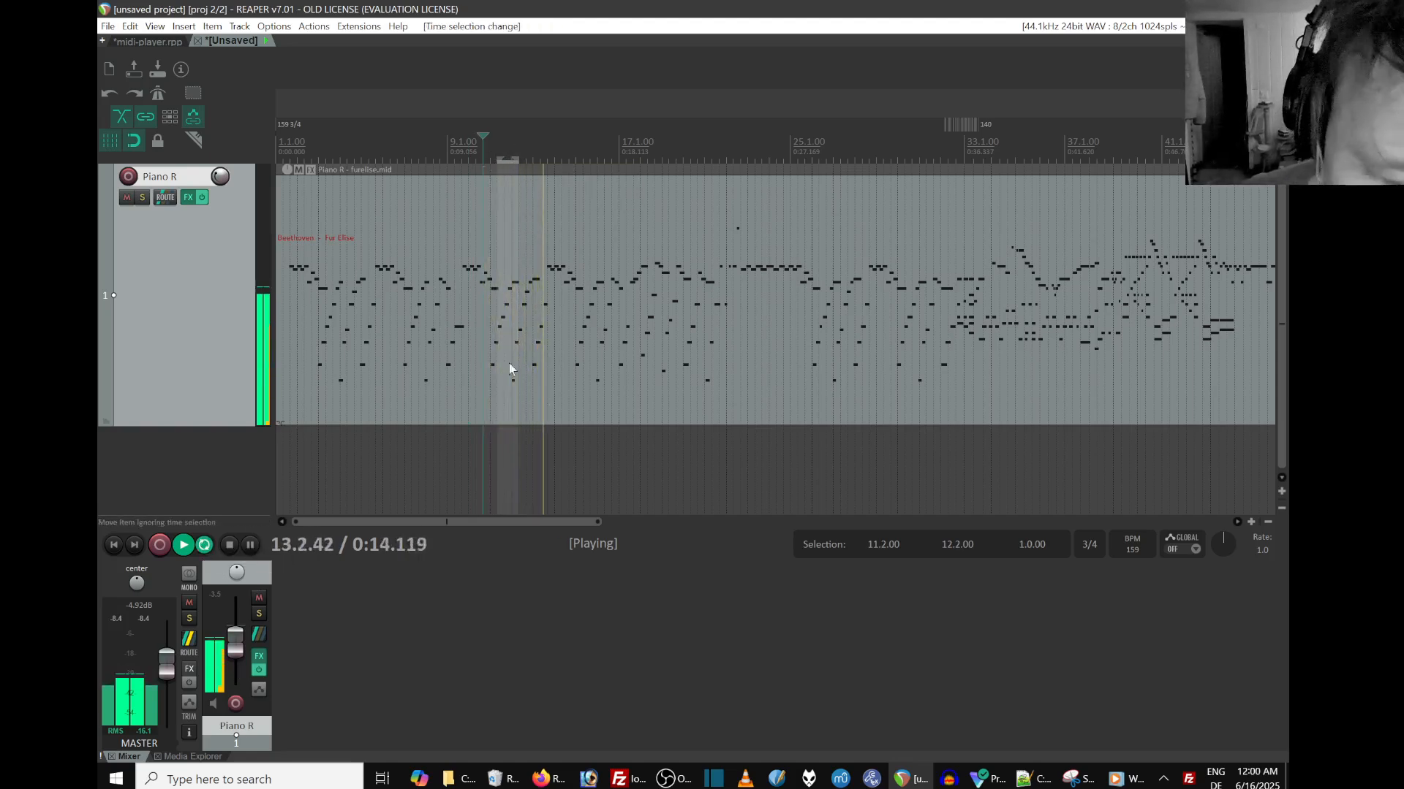
{"action": "left_click", "coordinate": [506, 139]}
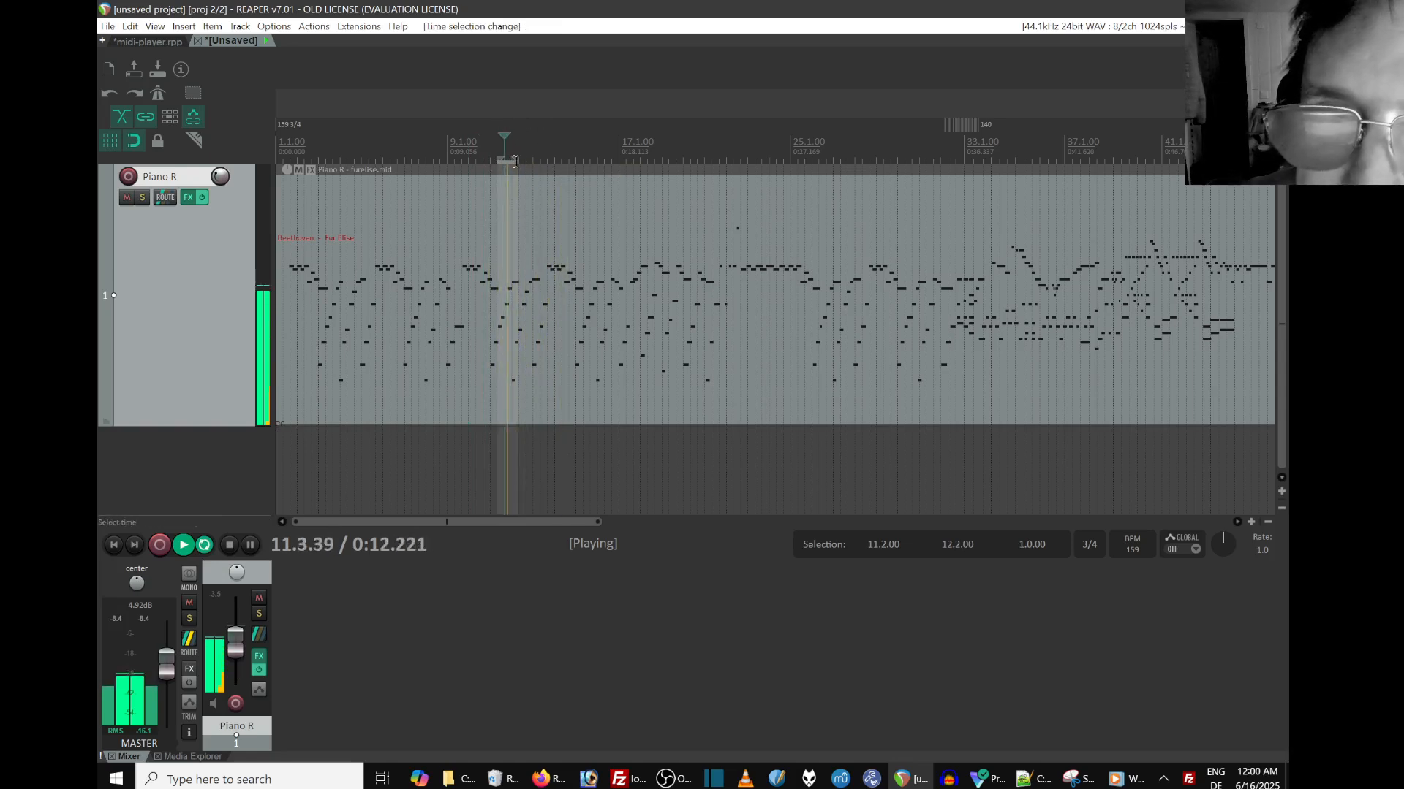
{"action": "left_click_drag", "start_coordinate": [516, 161], "coordinate": [590, 159]}
{"action": "left_click_drag", "start_coordinate": [498, 159], "coordinate": [574, 159]}
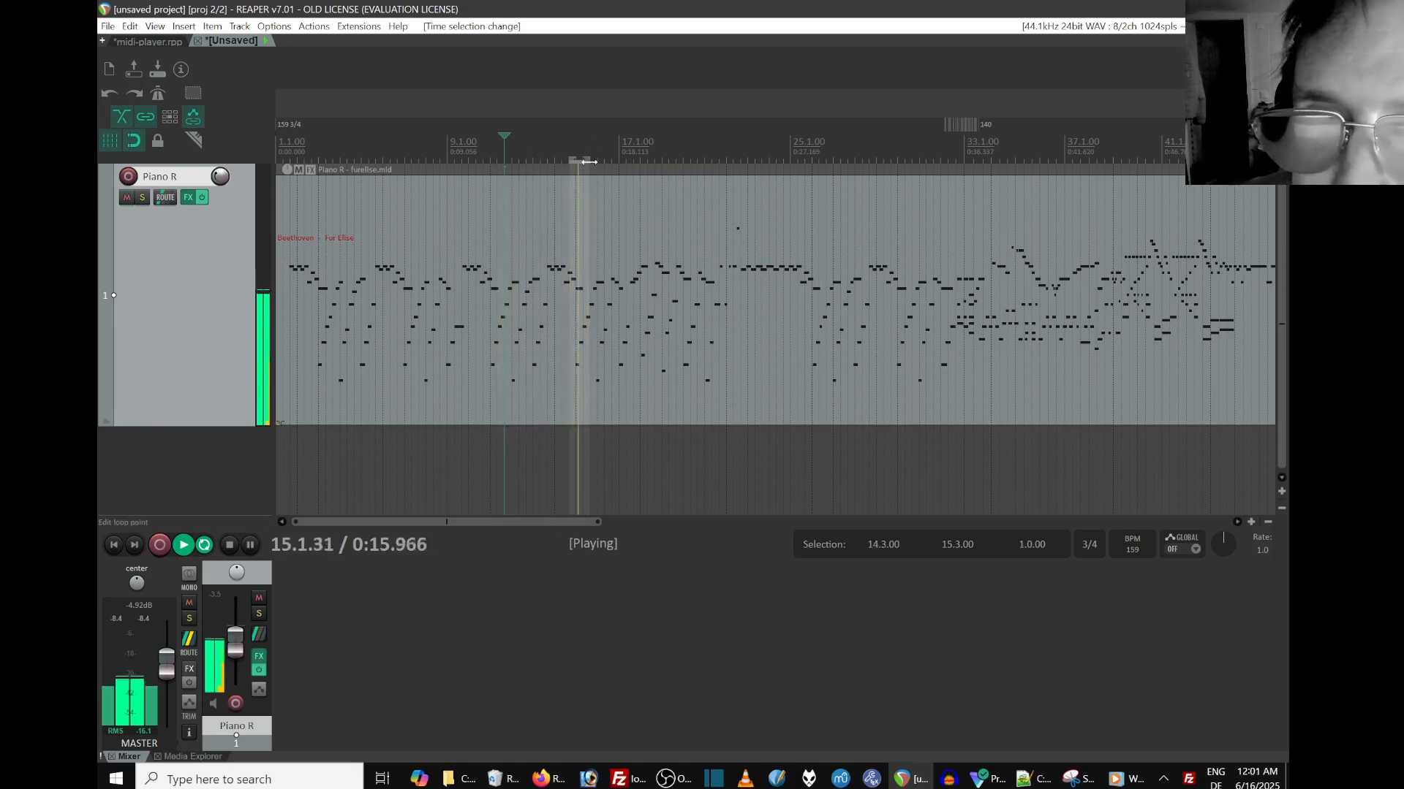
Bypass Distortion (Fuzz) and ReaPitch on the Piano R track and add ReaDelay to its effects chain.
{"action": "left_click", "coordinate": [189, 198]}
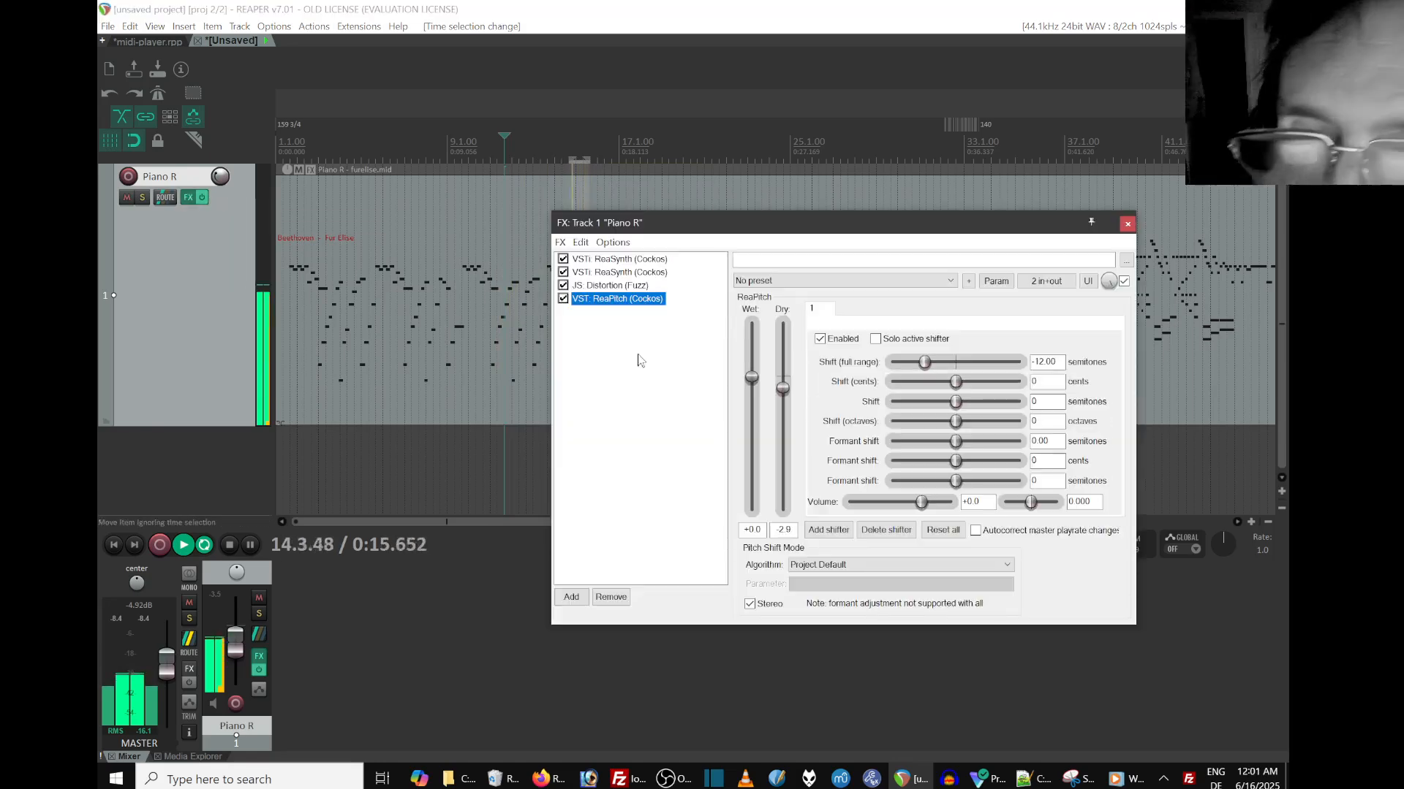
{"action": "left_click", "coordinate": [563, 285]}
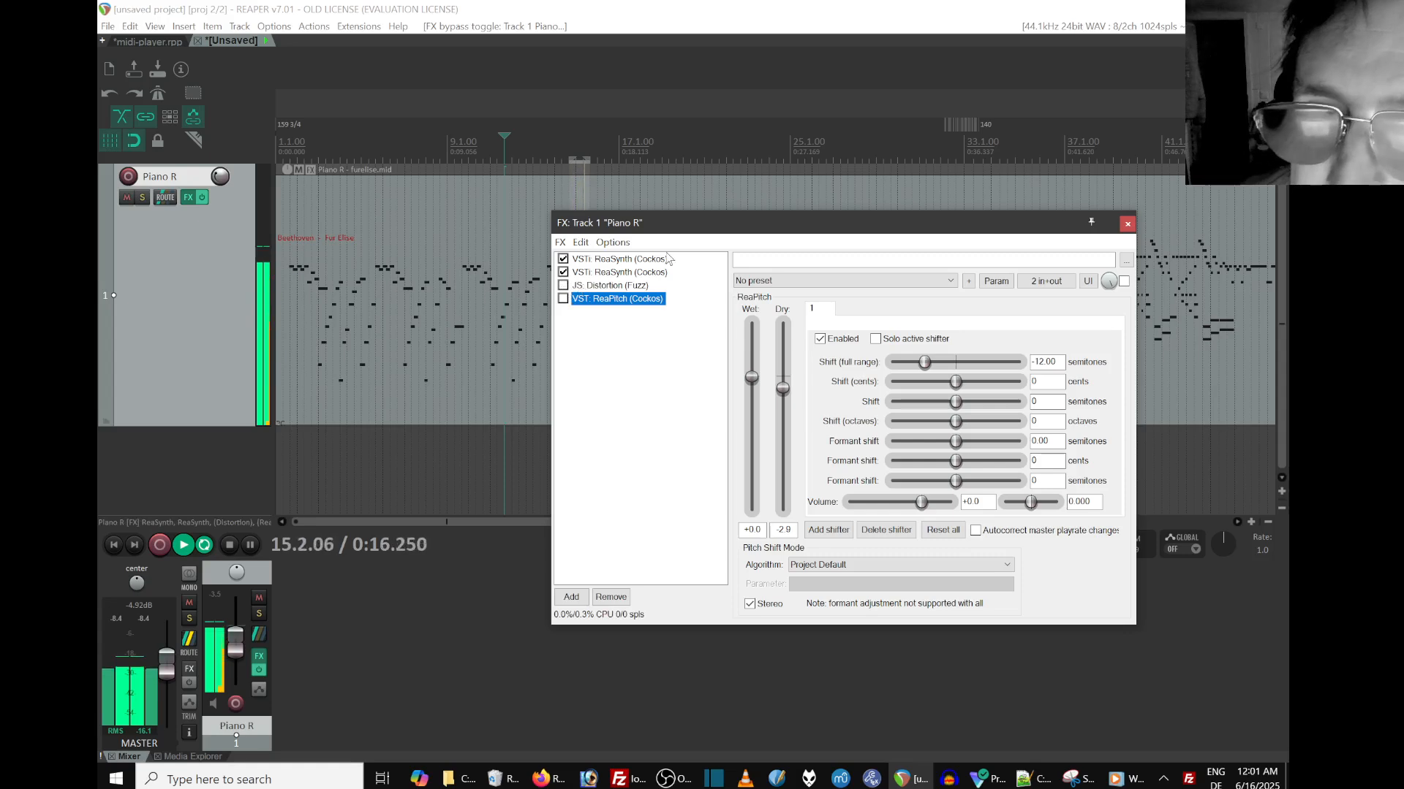
{"action": "left_click", "coordinate": [571, 597]}
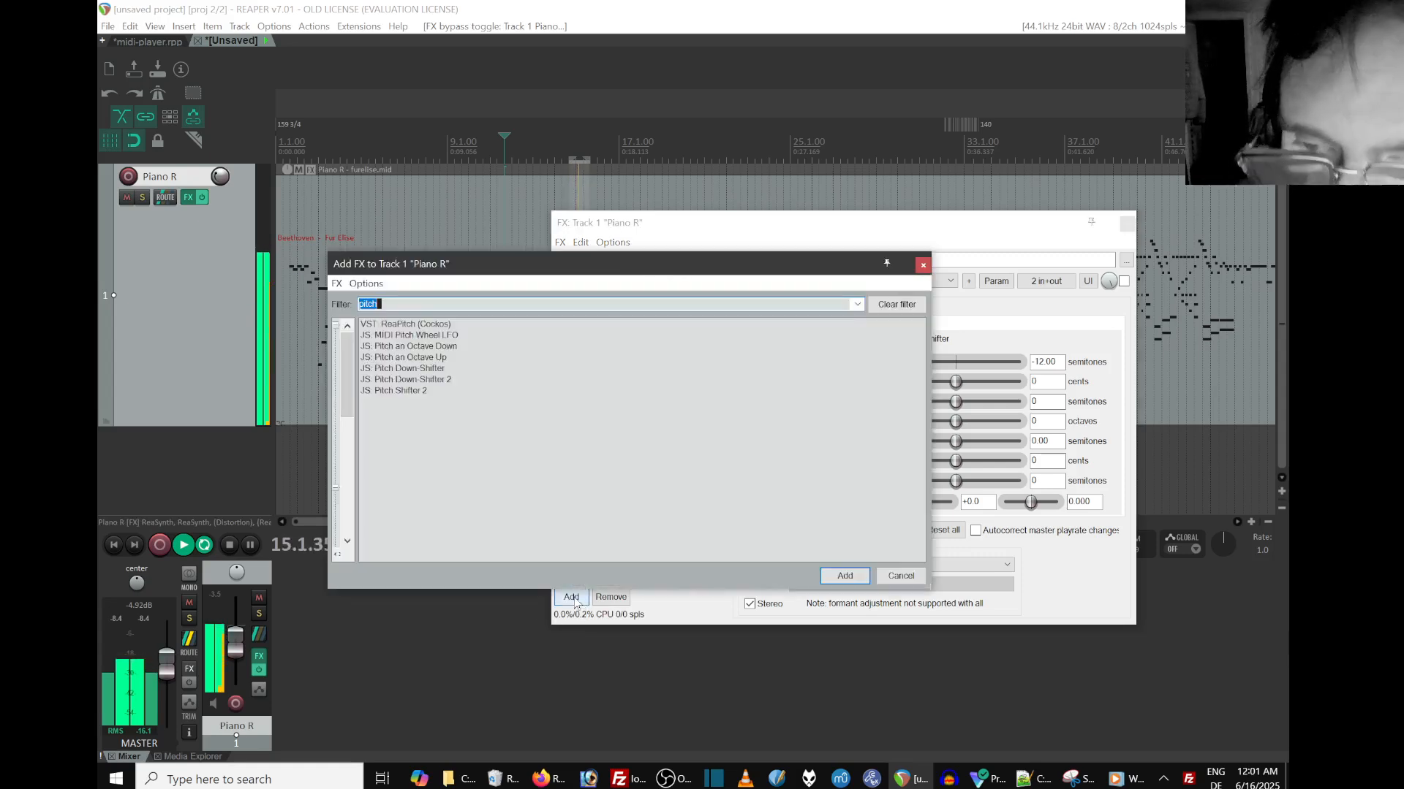
{"action": "type", "text": "del"}
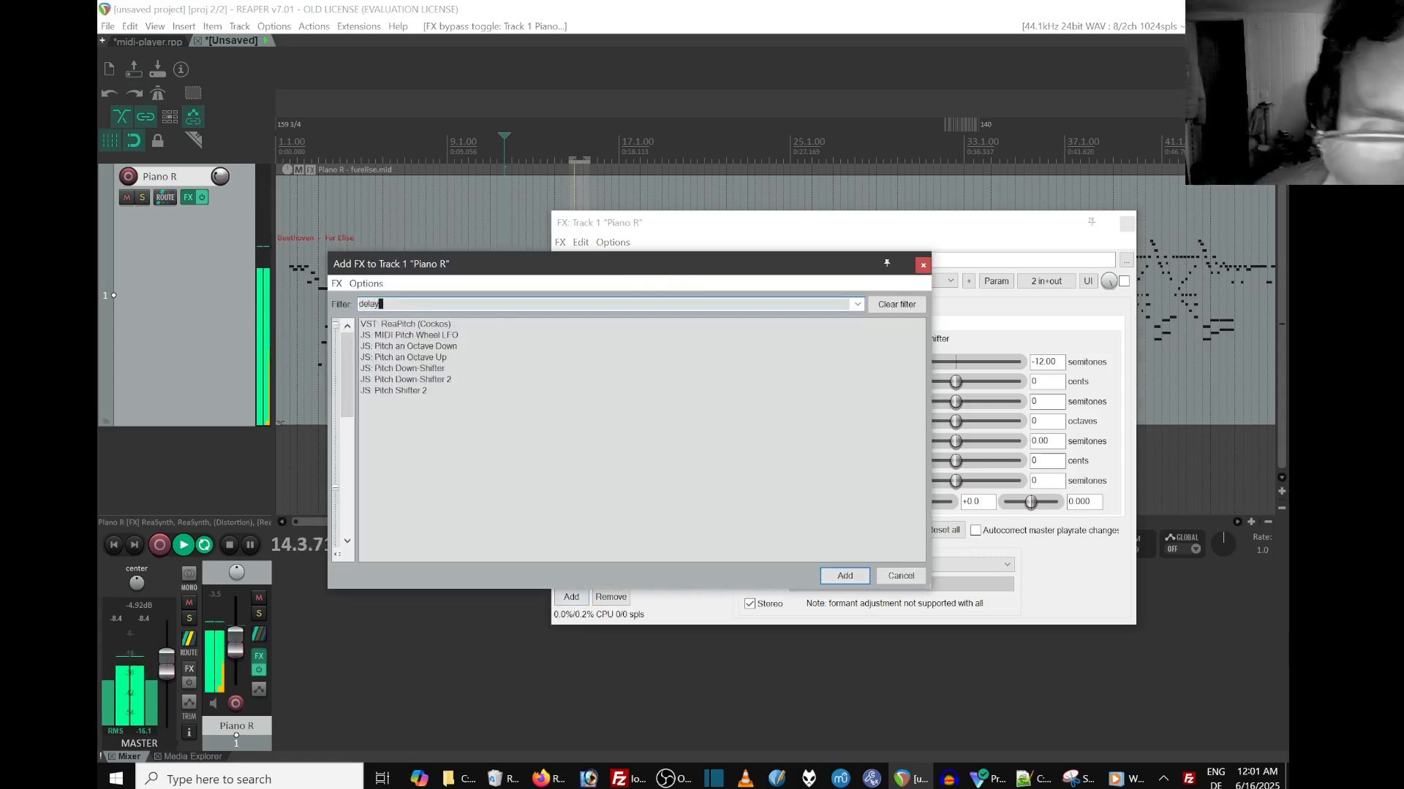
{"action": "type", "text": "ay"}
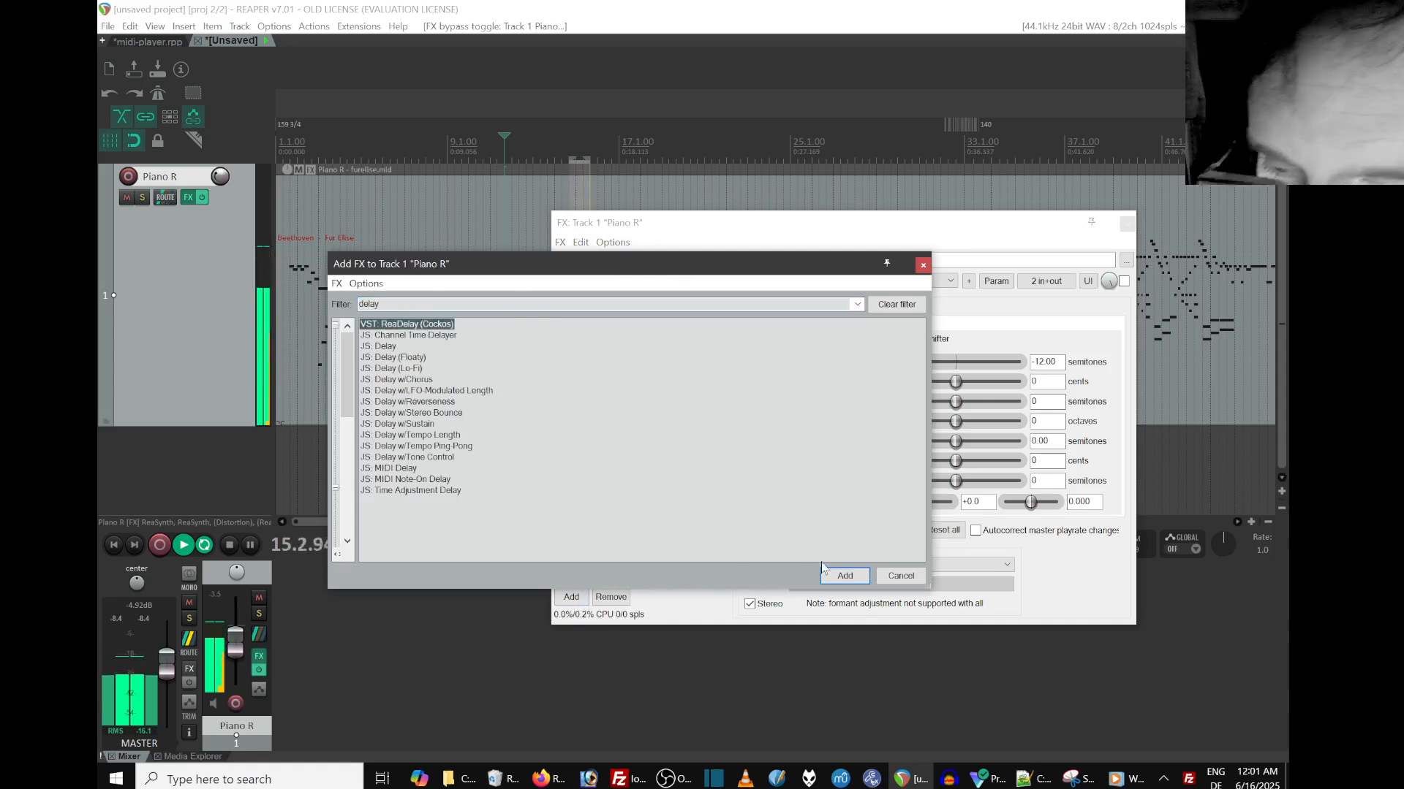
{"action": "left_click", "coordinate": [826, 574]}
Bypass the second ReaSynth and set the first ReaSynth's attack to about 224 ms.
{"action": "left_click", "coordinate": [619, 272]}
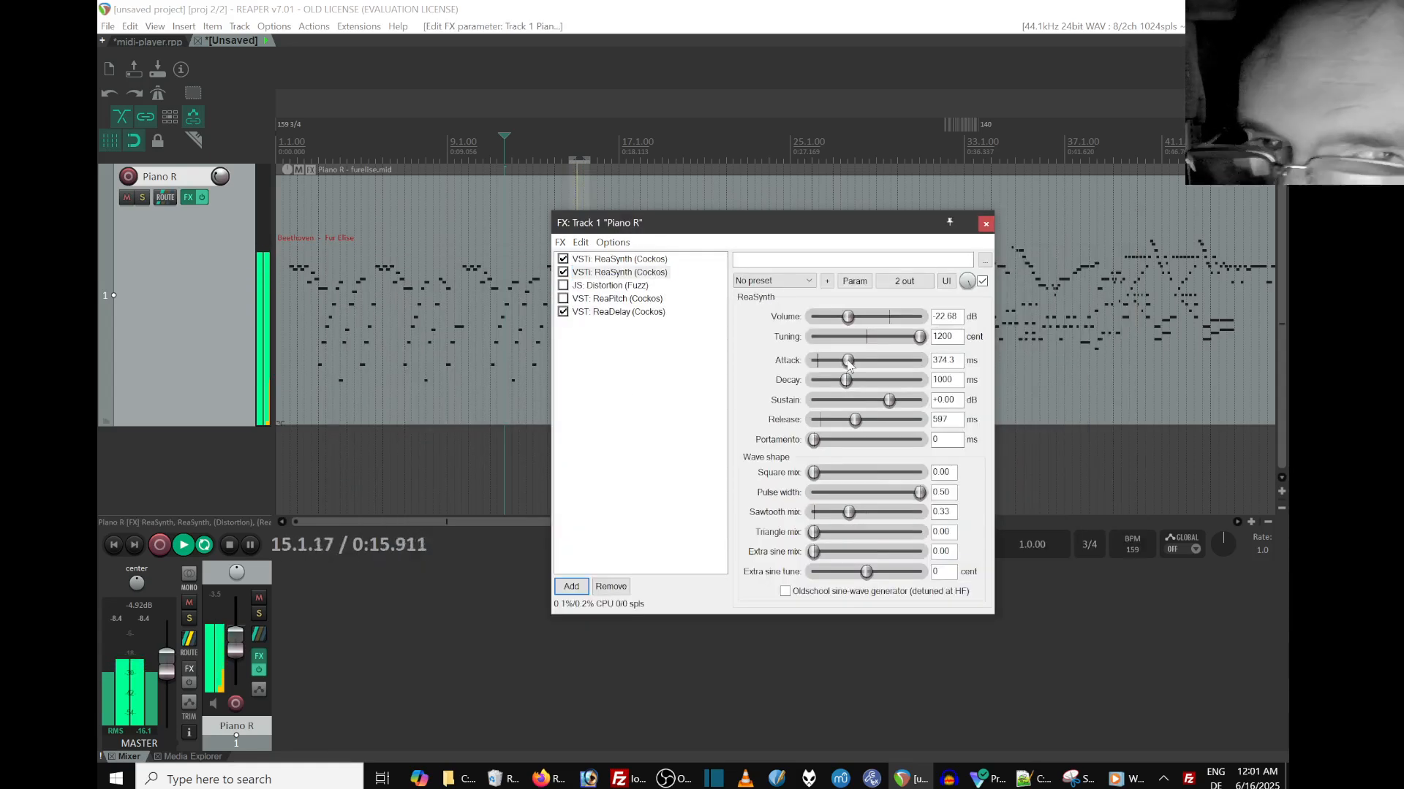
{"action": "left_click", "coordinate": [563, 272]}
{"action": "left_click", "coordinate": [595, 259]}
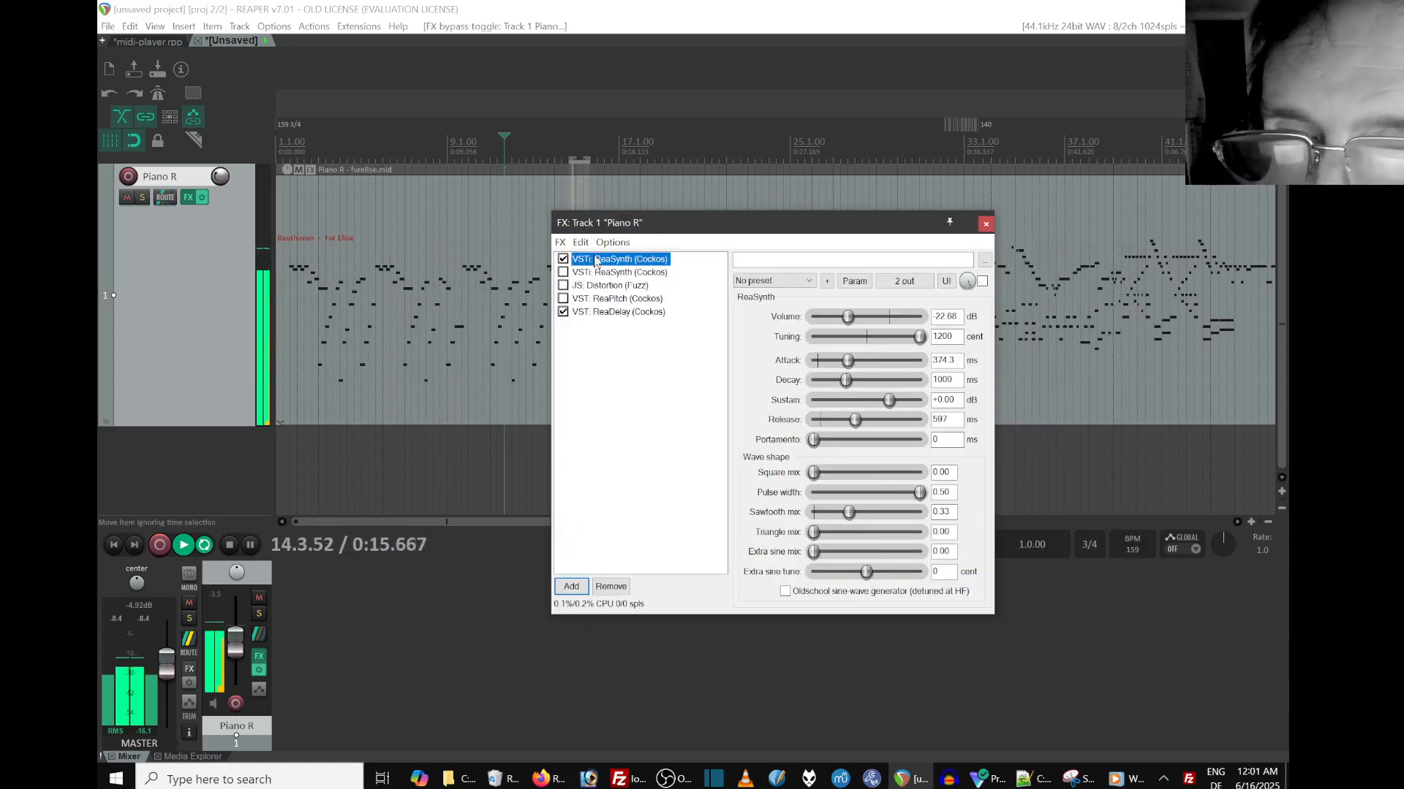
{"action": "left_click_drag", "start_coordinate": [837, 361], "coordinate": [842, 367]}
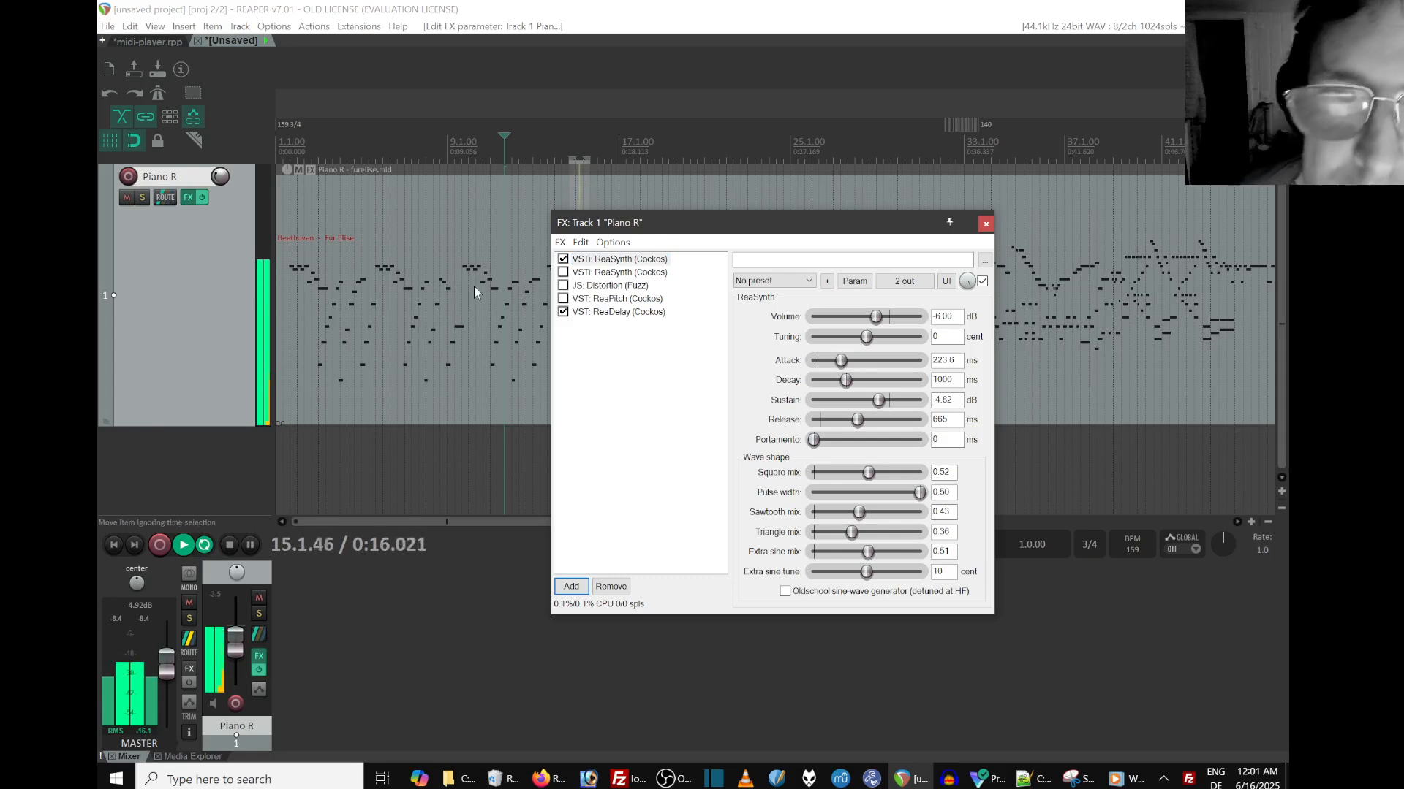
In the midi-player project, show the mixer and raise the master volume to about +10.1 dB along with track 1's volume.
{"action": "key", "text": "space"}
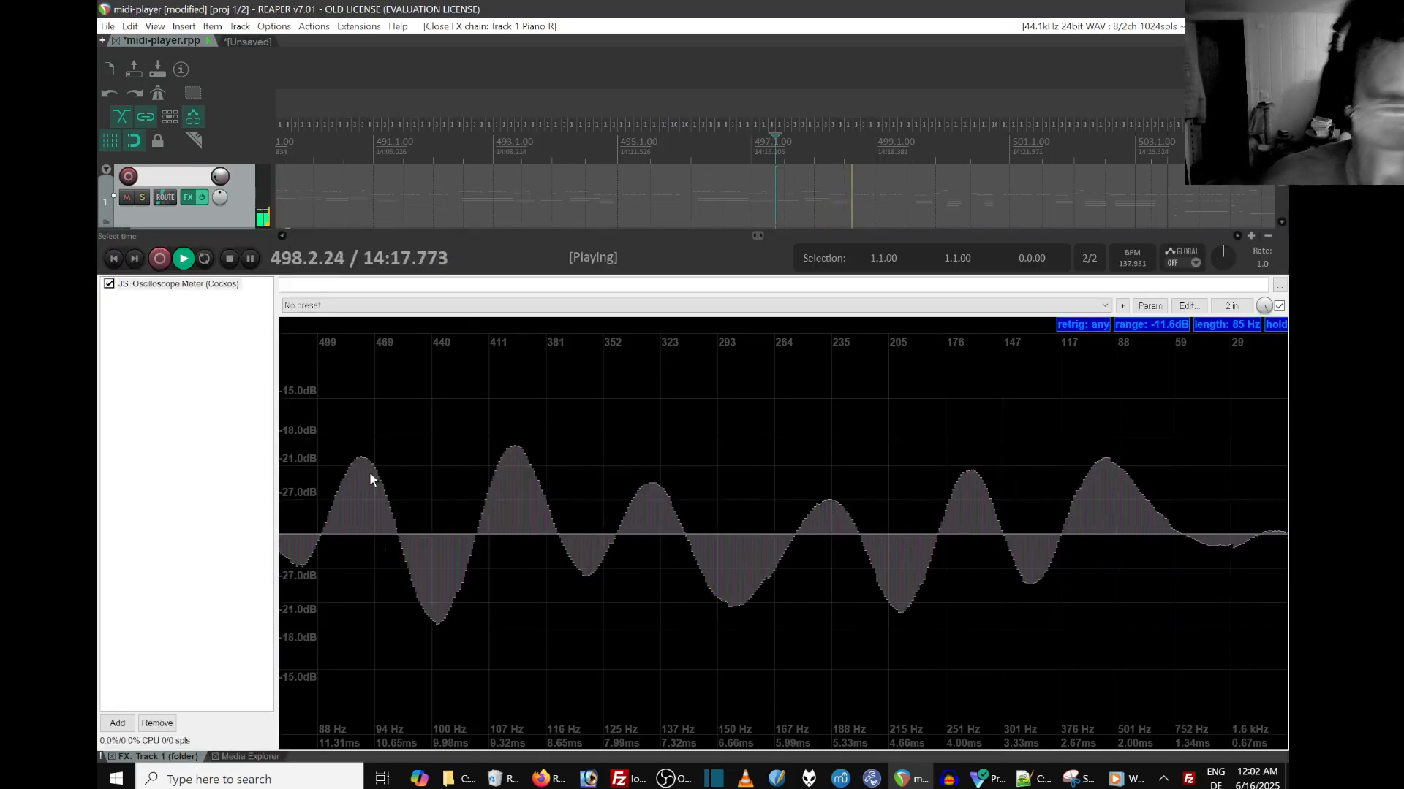
{"action": "key", "text": "ctrl+m"}
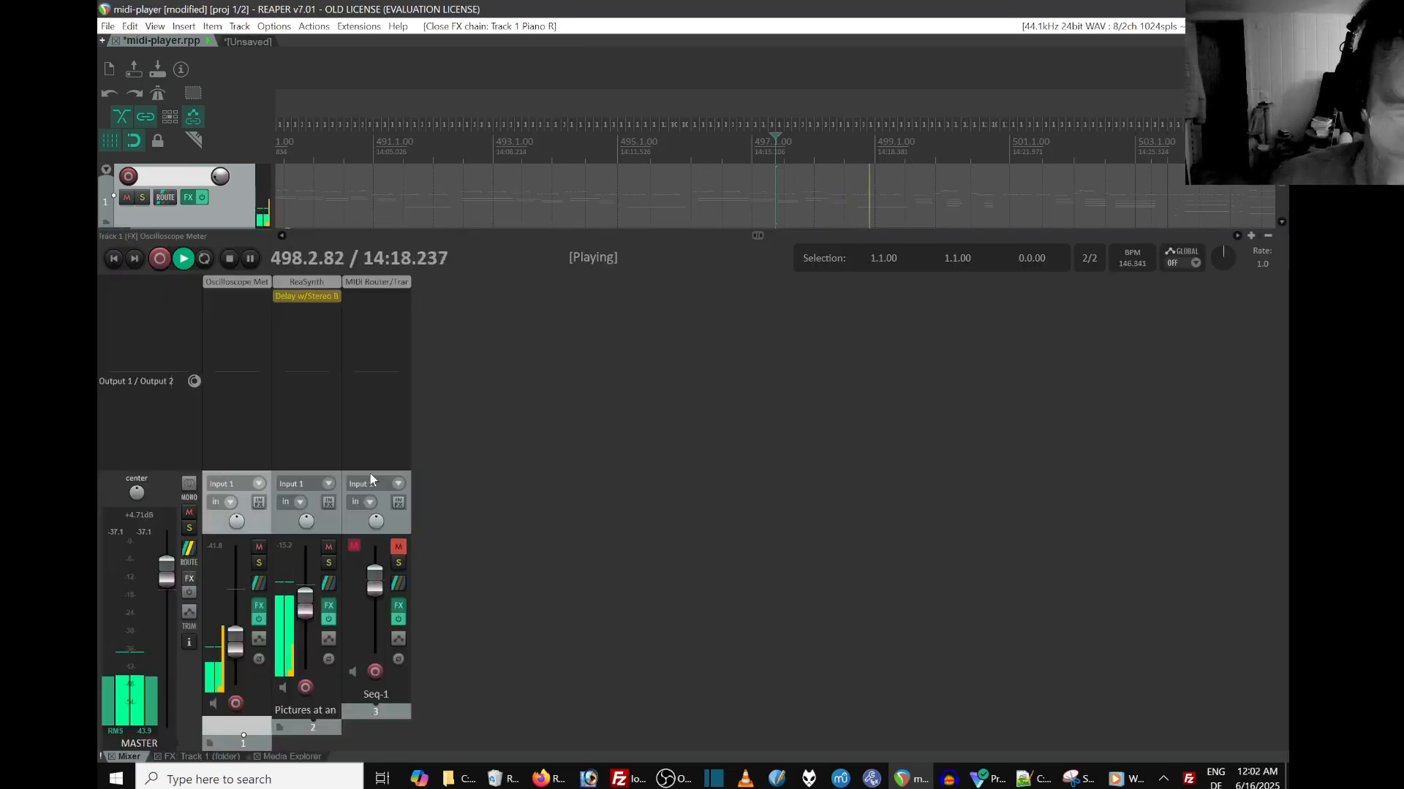
{"action": "left_click_drag", "start_coordinate": [166, 573], "coordinate": [168, 549]}
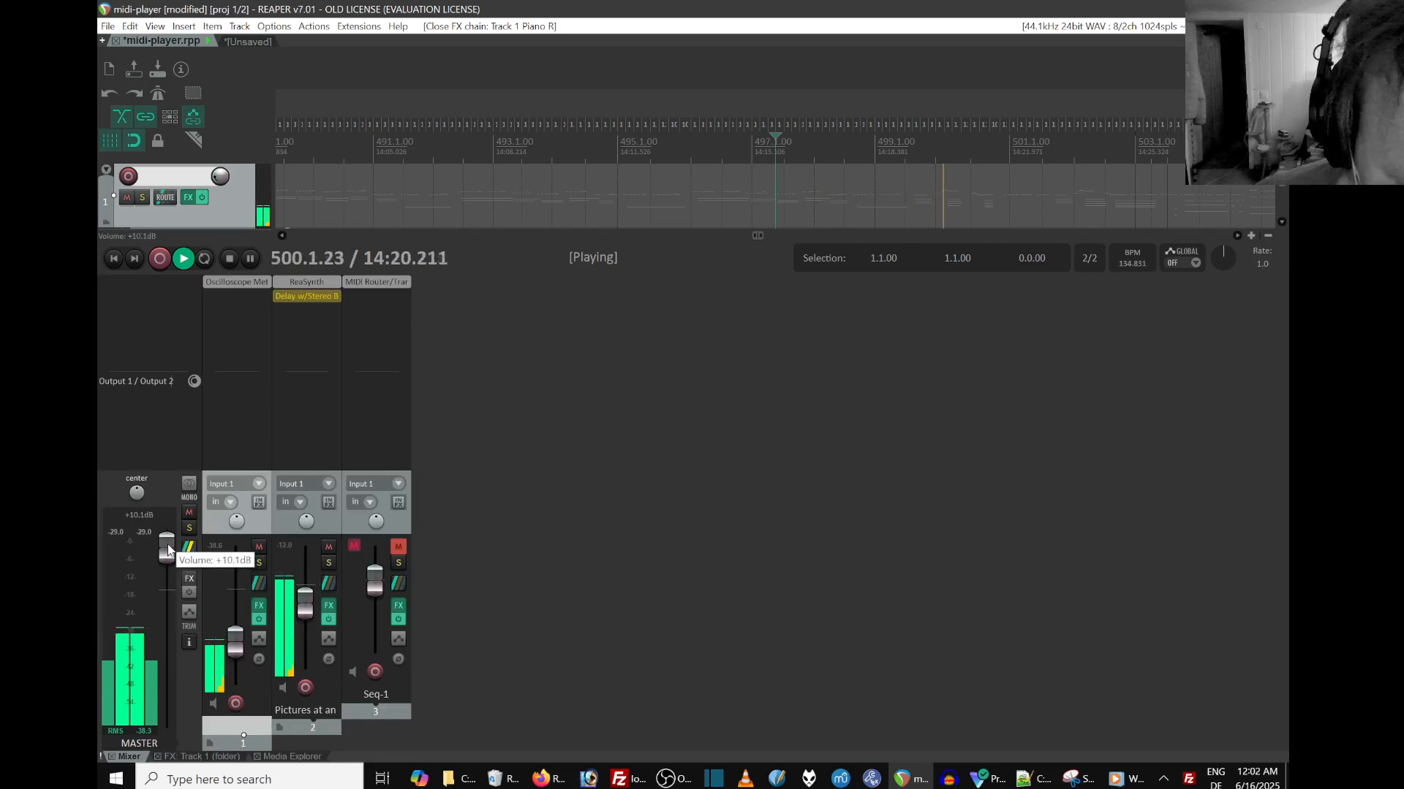
{"action": "left_click_drag", "start_coordinate": [234, 638], "coordinate": [235, 618]}
Make a time selection from 391.3.00 to 397.1.00 in the midi-player project and loop playback over it.
{"action": "left_click", "coordinate": [562, 150]}
{"action": "scroll", "coordinate": [563, 150], "scroll_direction": "down", "scroll_amount": 5}
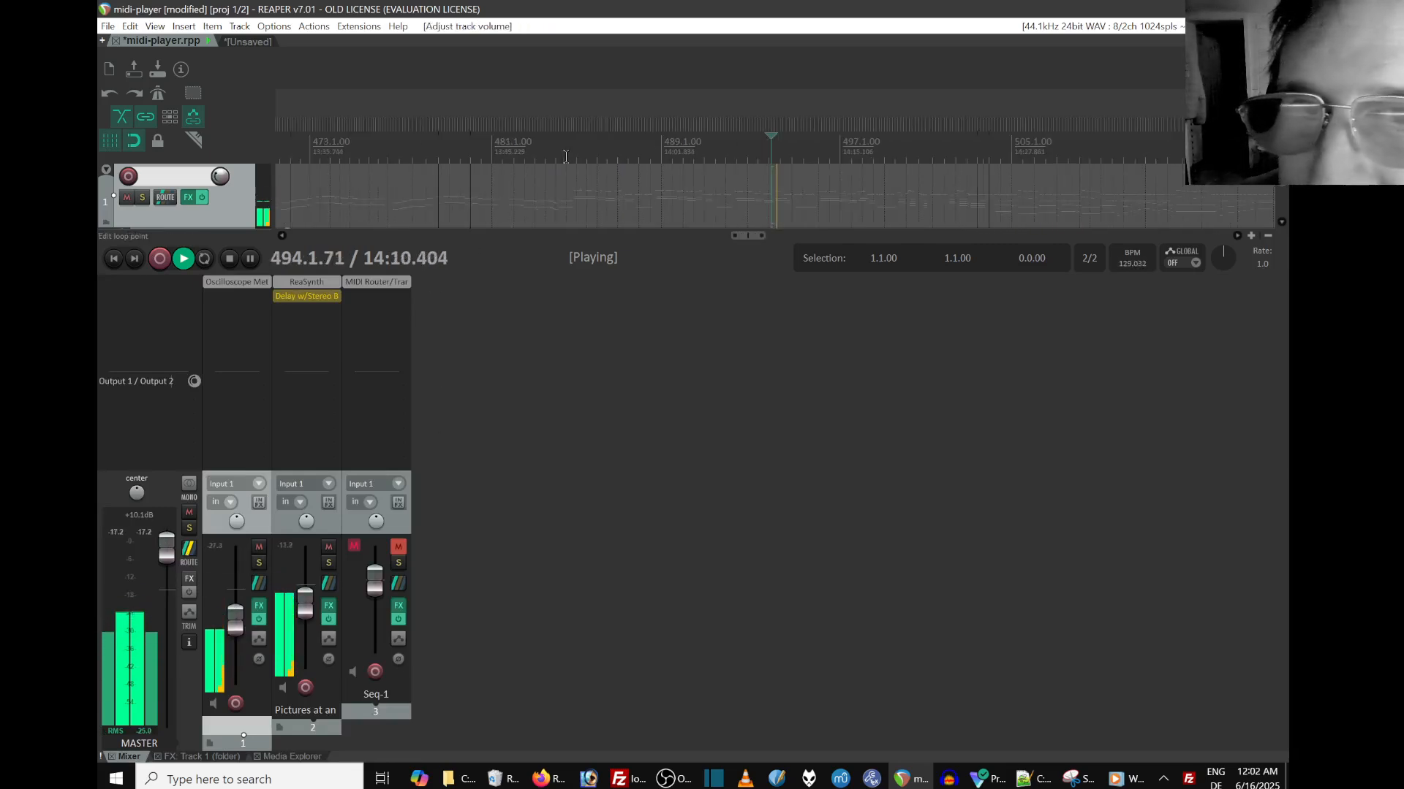
{"action": "scroll", "coordinate": [755, 128], "scroll_direction": "down", "scroll_amount": 3}
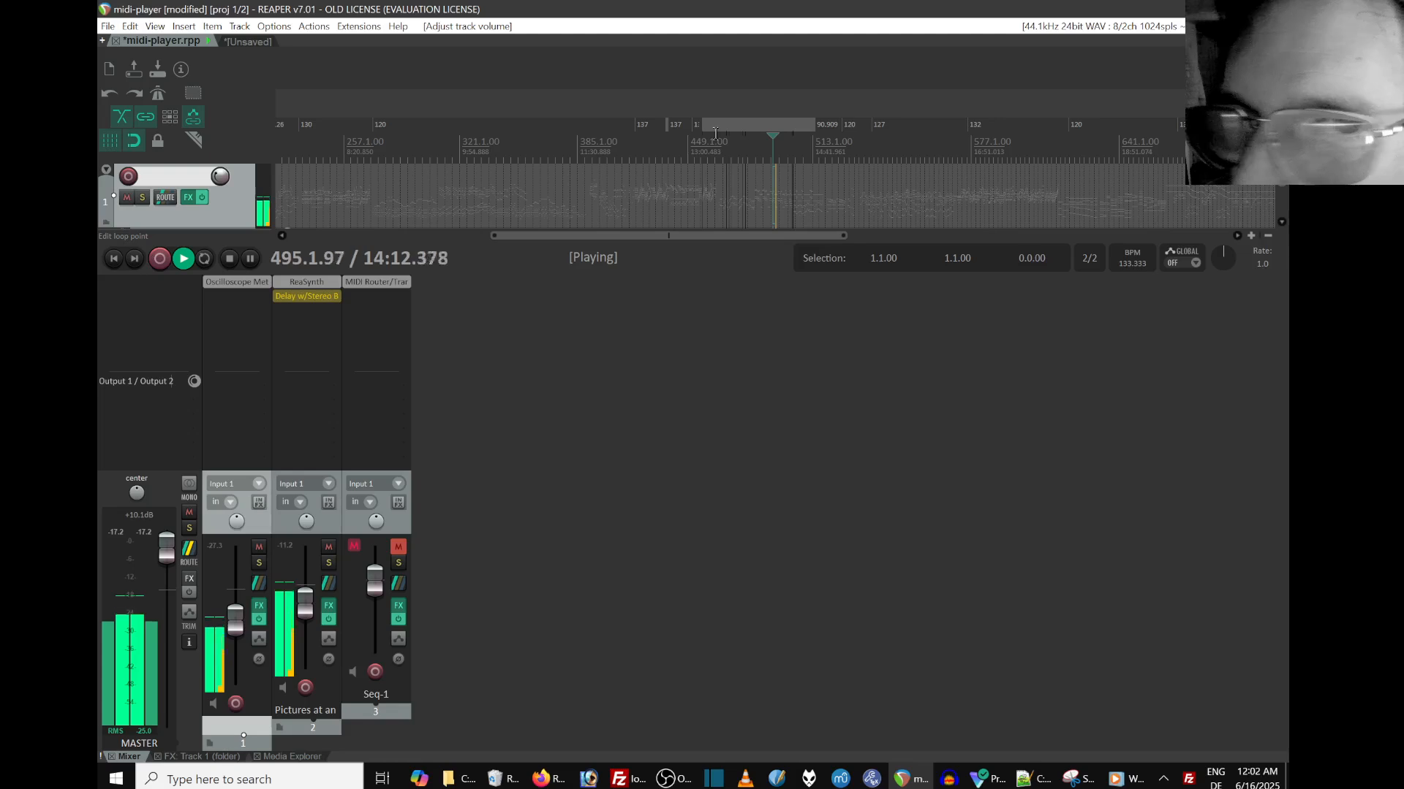
{"action": "left_click", "coordinate": [763, 150]}
{"action": "left_click", "coordinate": [757, 151]}
{"action": "scroll", "coordinate": [749, 153], "scroll_direction": "up", "scroll_amount": 5}
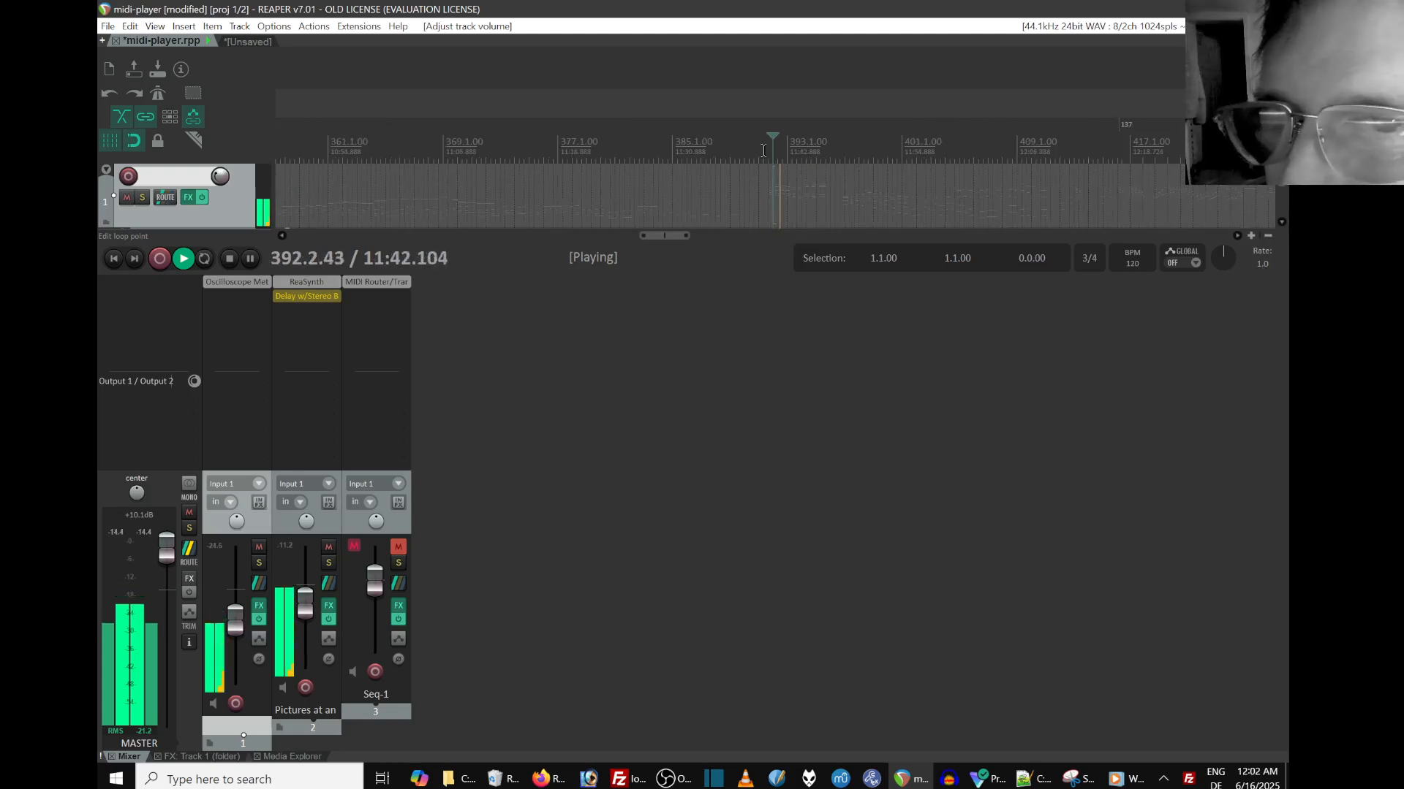
{"action": "left_click_drag", "start_coordinate": [751, 155], "coordinate": [901, 162]}
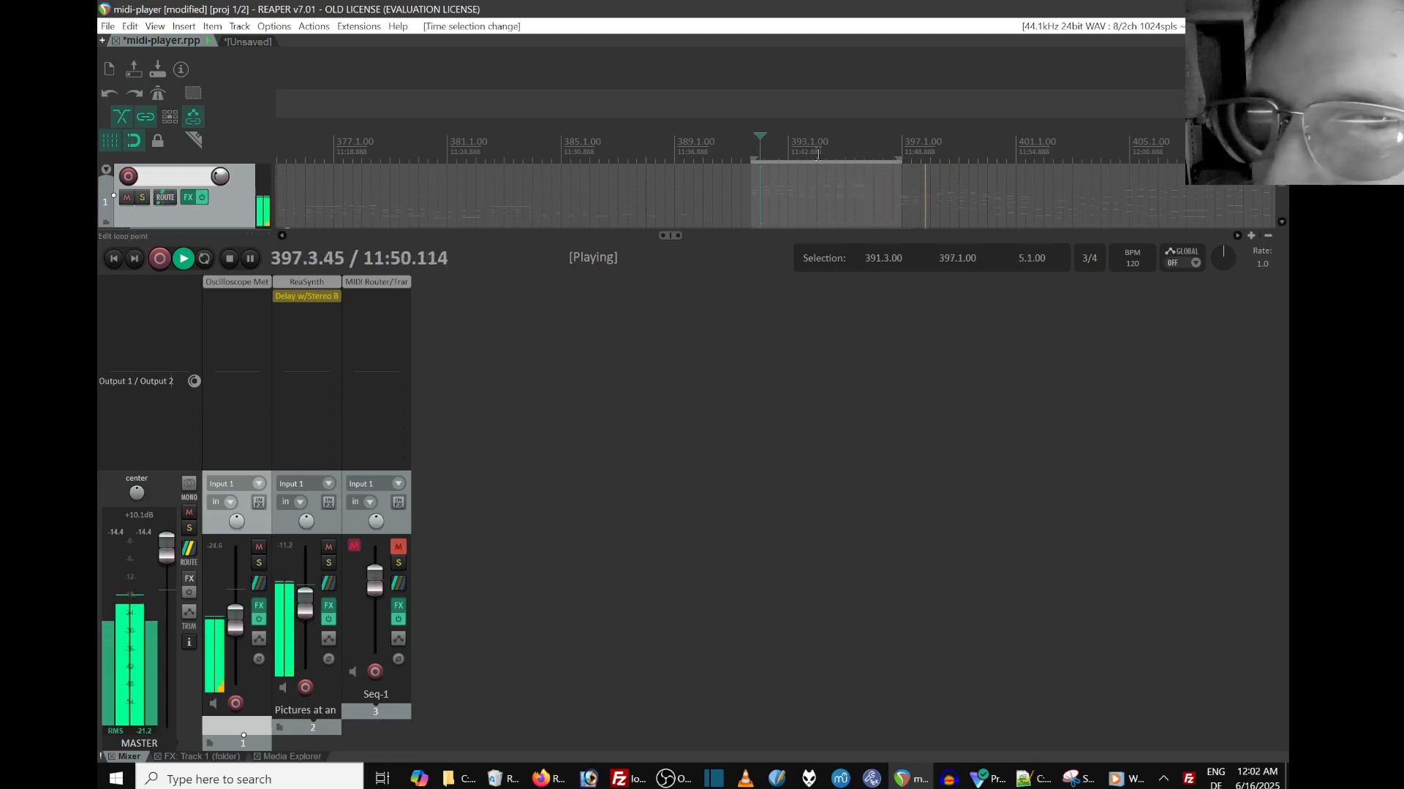
{"action": "left_click", "coordinate": [205, 260]}
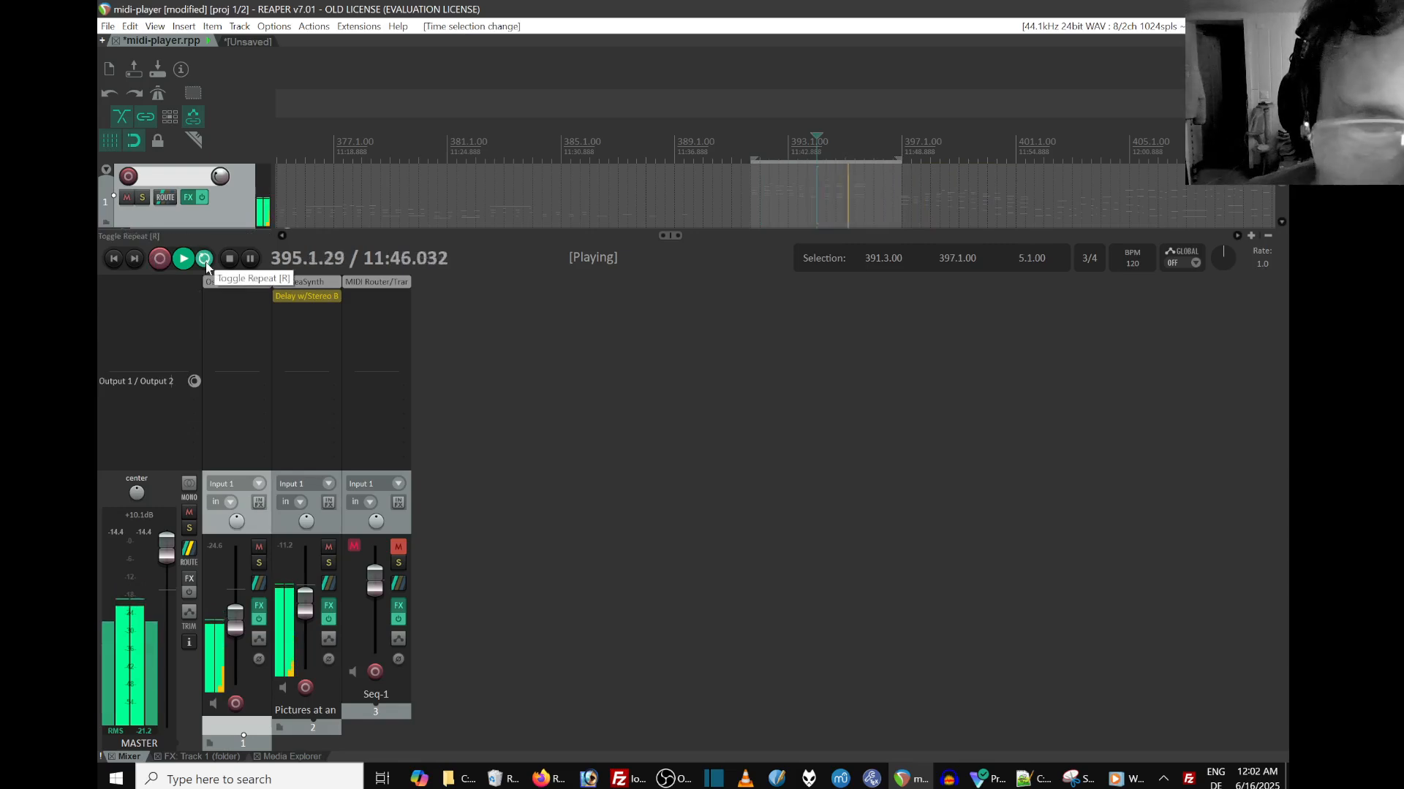
Enable Delay w/Stereo Bounce on the Pictures at an Exhibition track and set its ReaSynth's sawtooth mix to 0.60.
{"action": "left_click", "coordinate": [187, 197]}
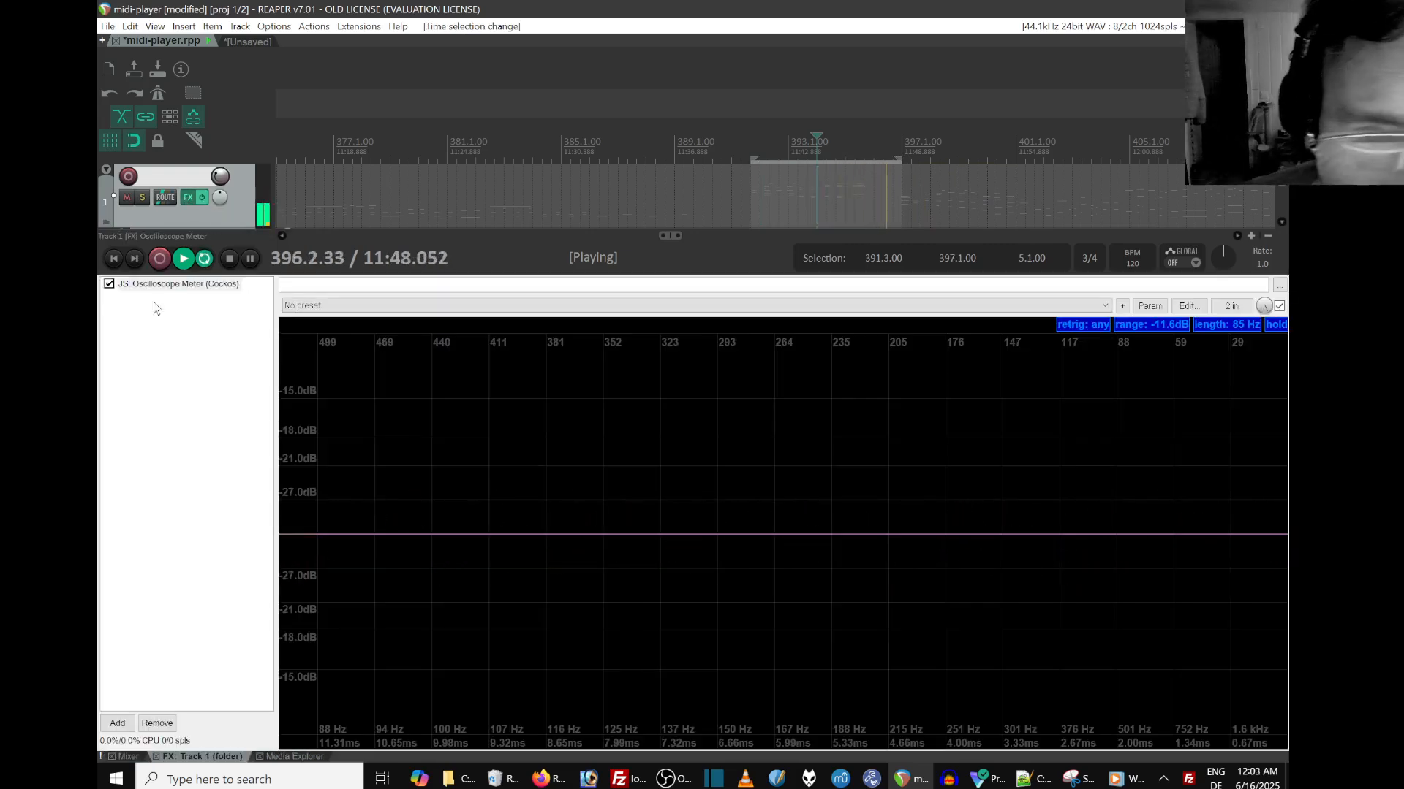
{"action": "scroll", "coordinate": [180, 216], "scroll_direction": "down", "scroll_amount": 1}
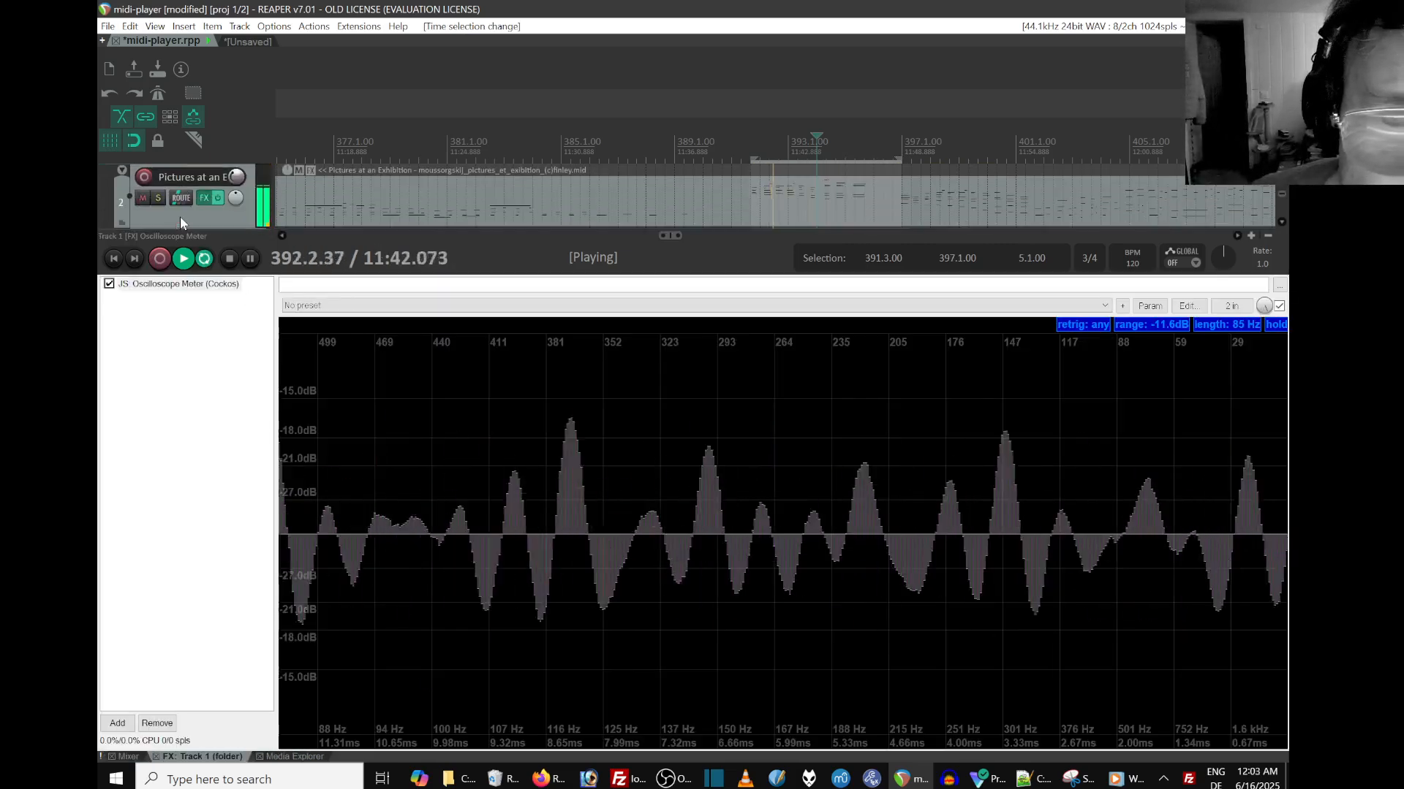
{"action": "left_click", "coordinate": [204, 198]}
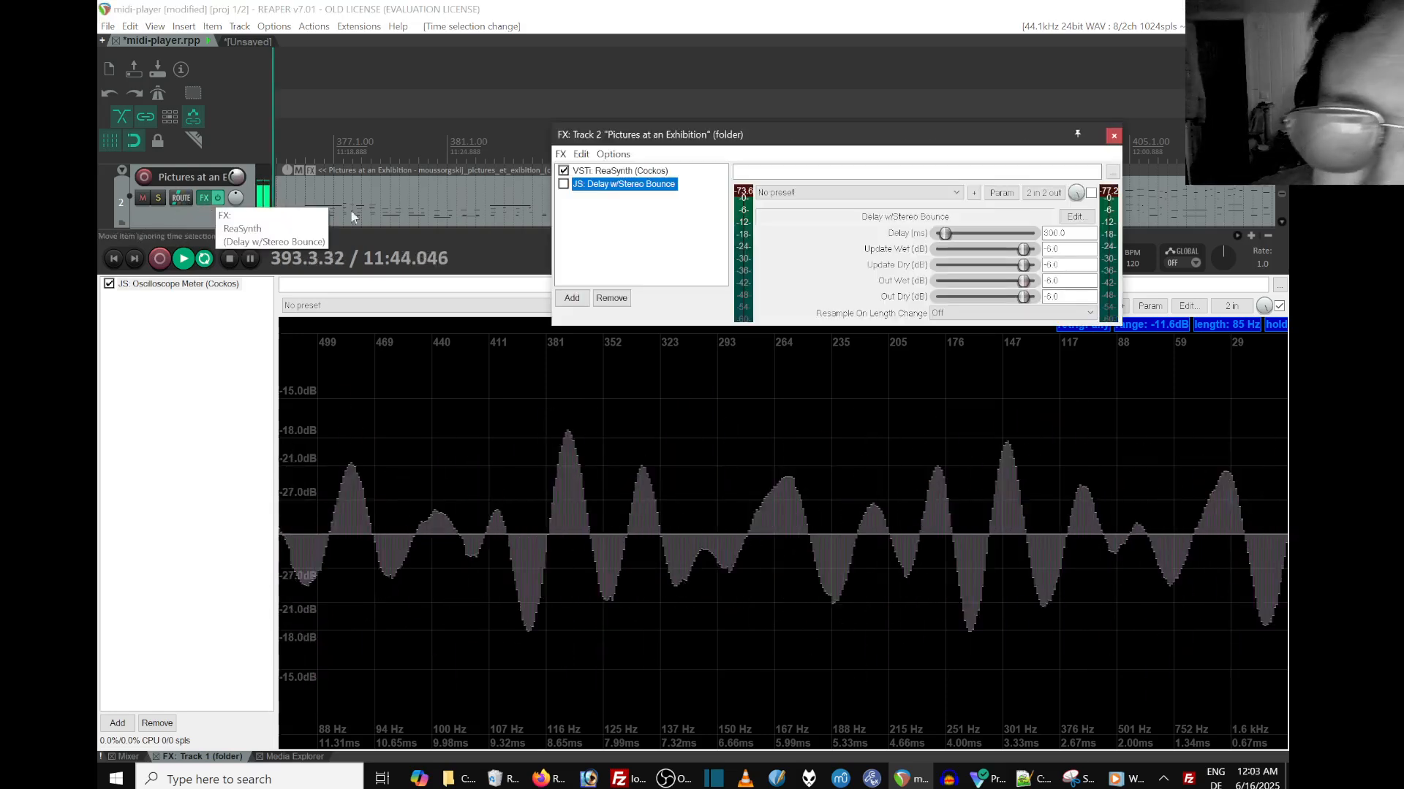
{"action": "left_click", "coordinate": [563, 184]}
{"action": "left_click", "coordinate": [563, 184]}
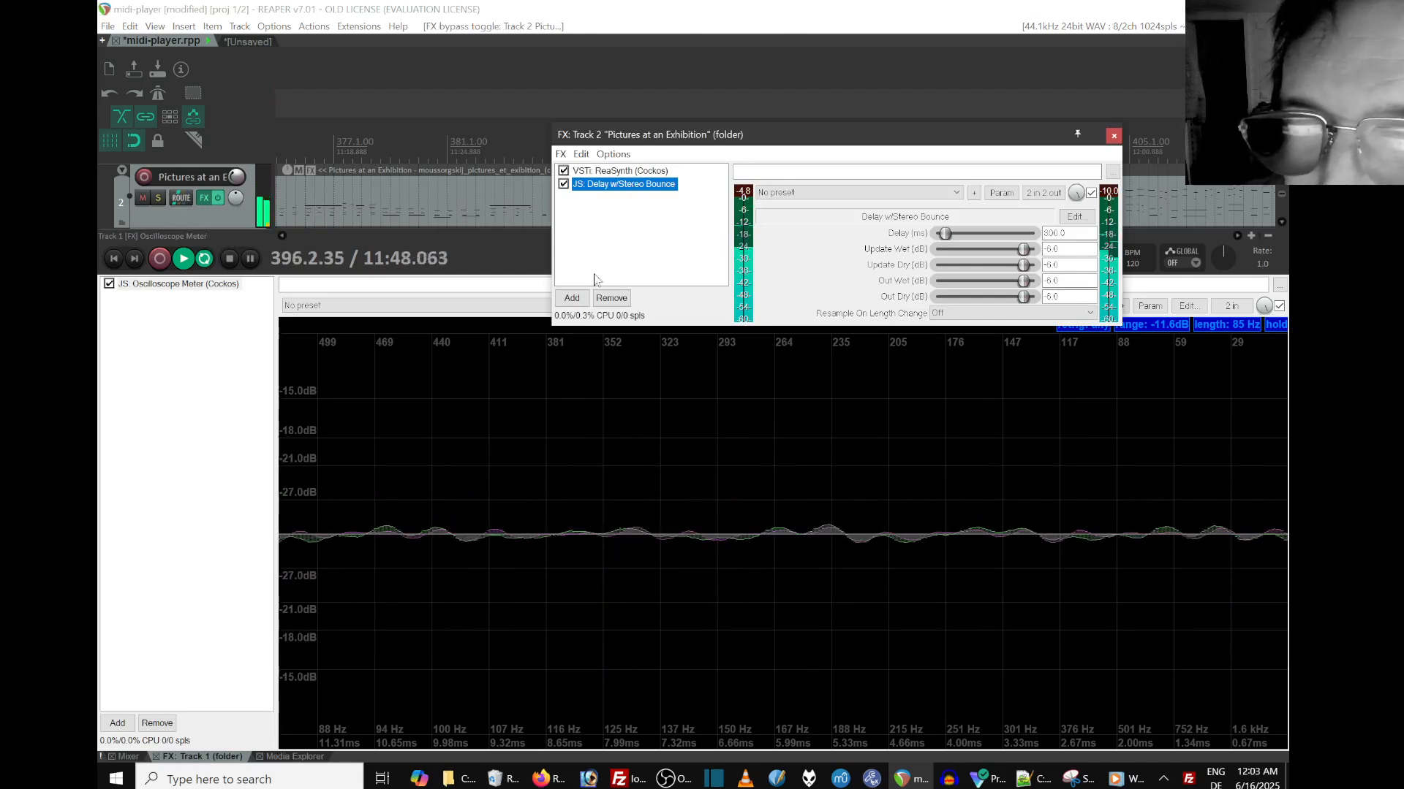
{"action": "left_click", "coordinate": [618, 173]}
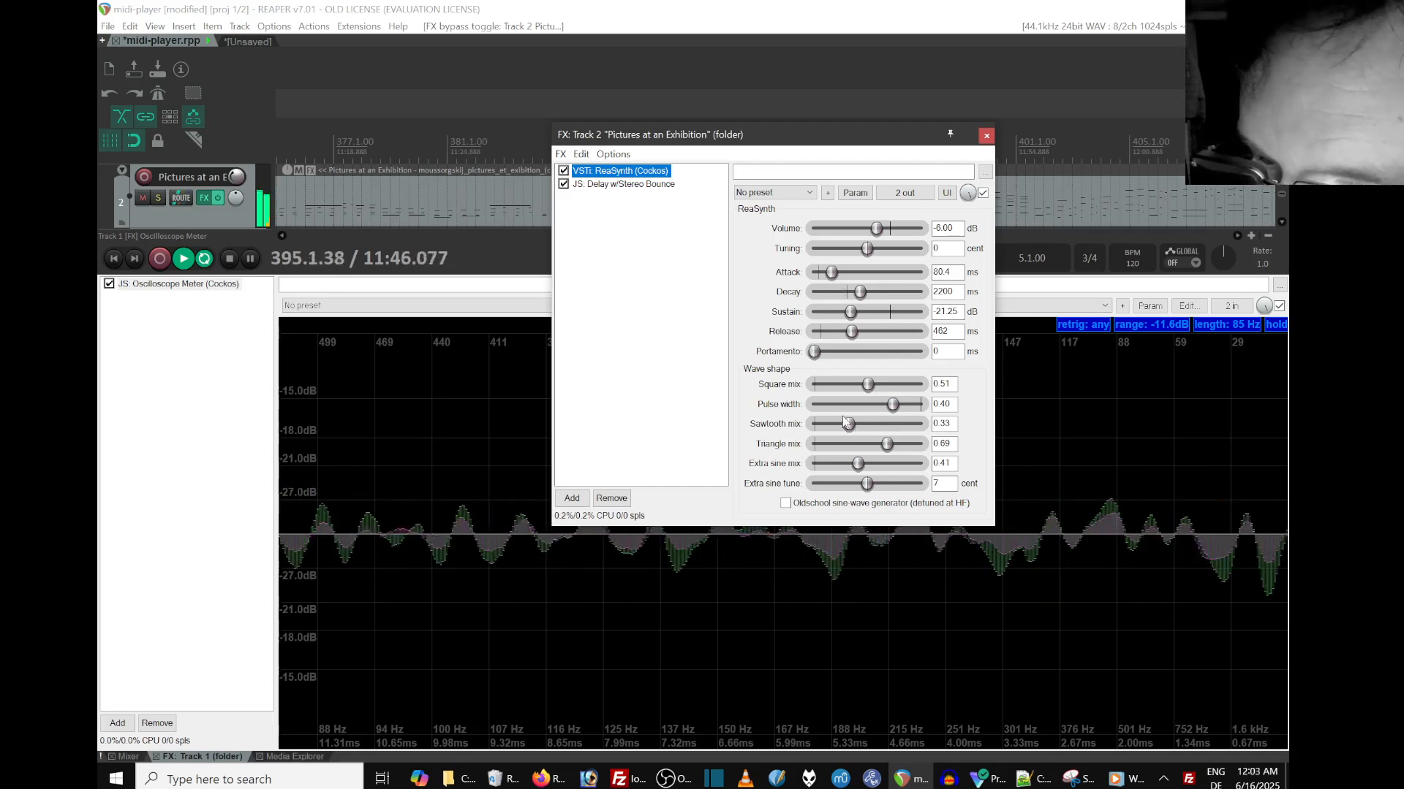
{"action": "left_click_drag", "start_coordinate": [848, 421], "coordinate": [851, 428]}
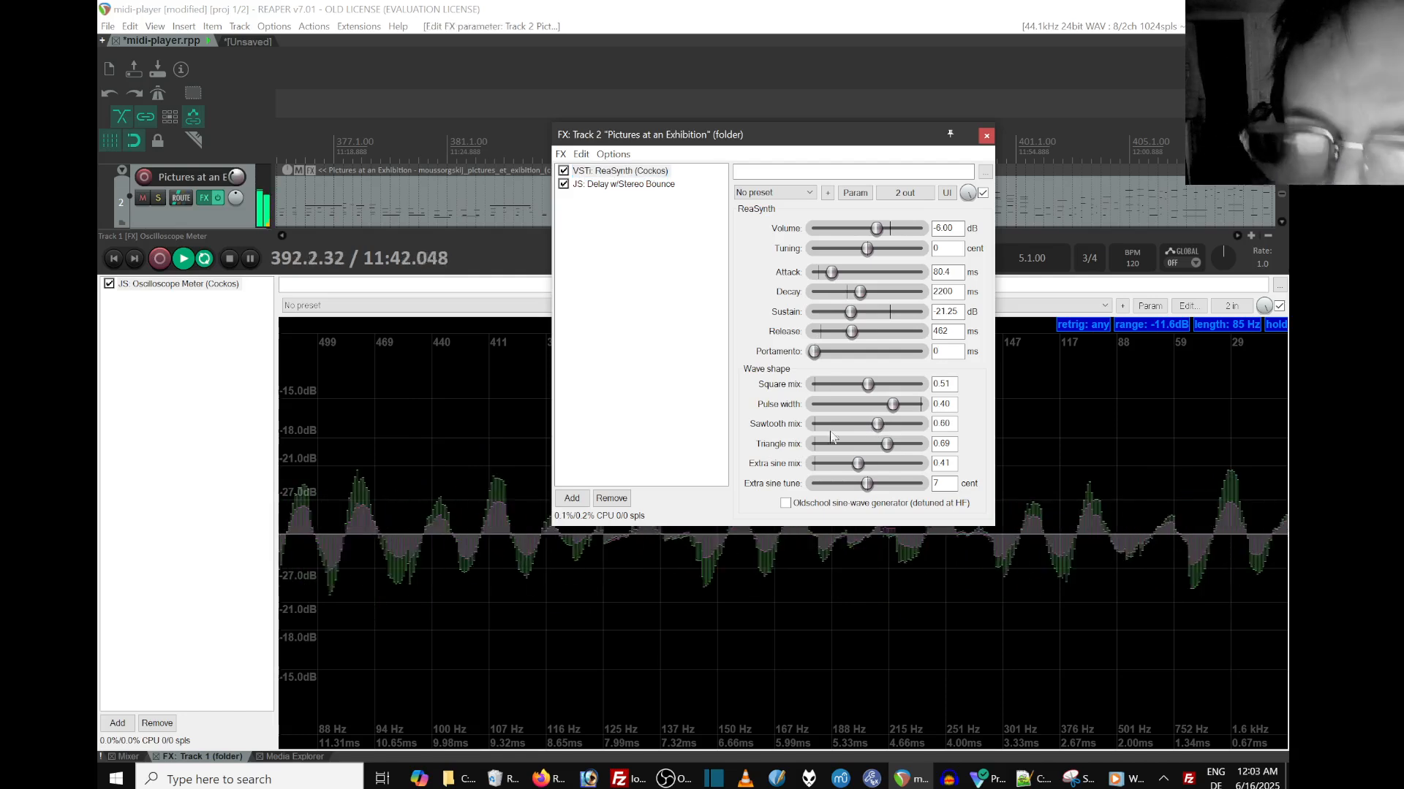
Add the ReaPitch (Cockos) effect to the Pictures at an Exhibition track's FX chain.
{"action": "left_click", "coordinate": [571, 497]}
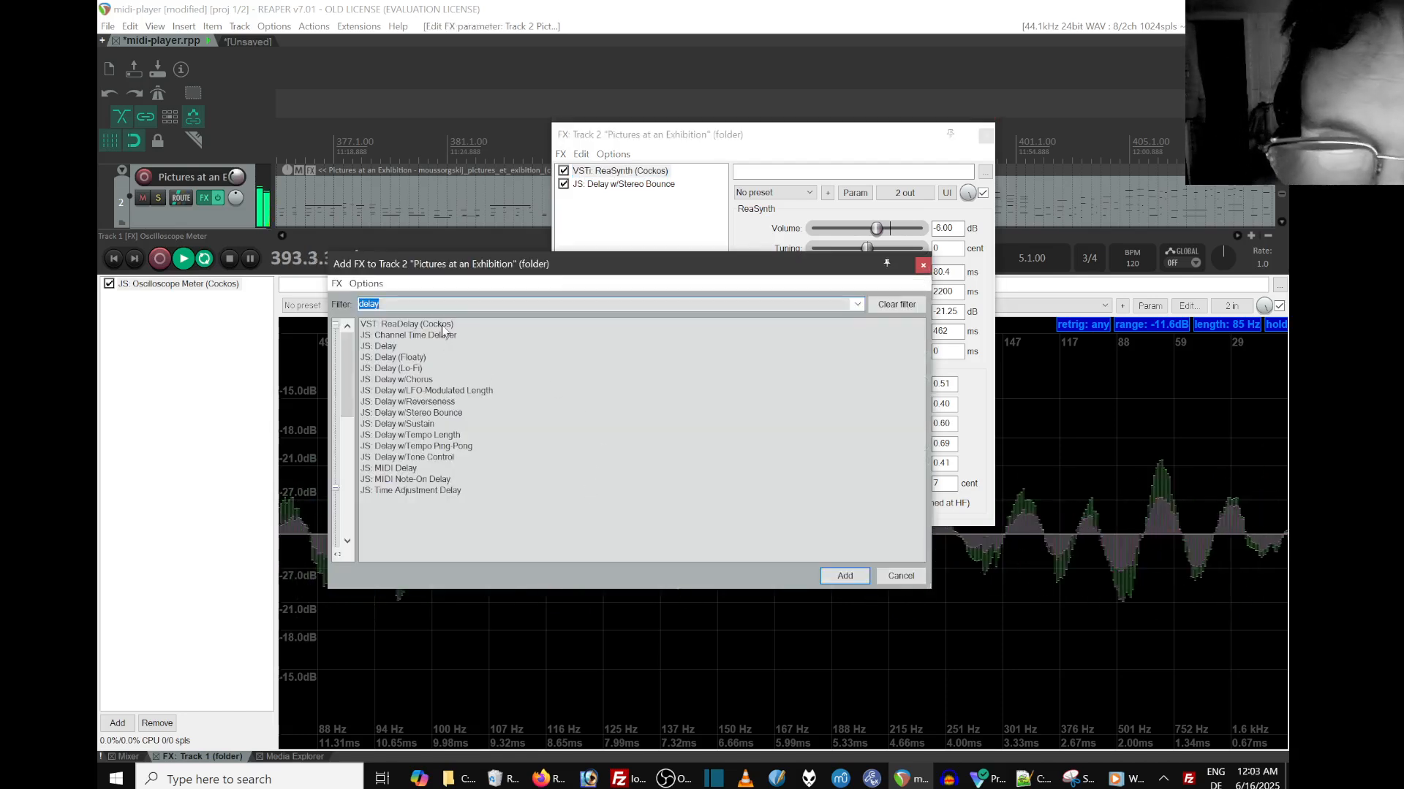
{"action": "type", "text": "pitch"}
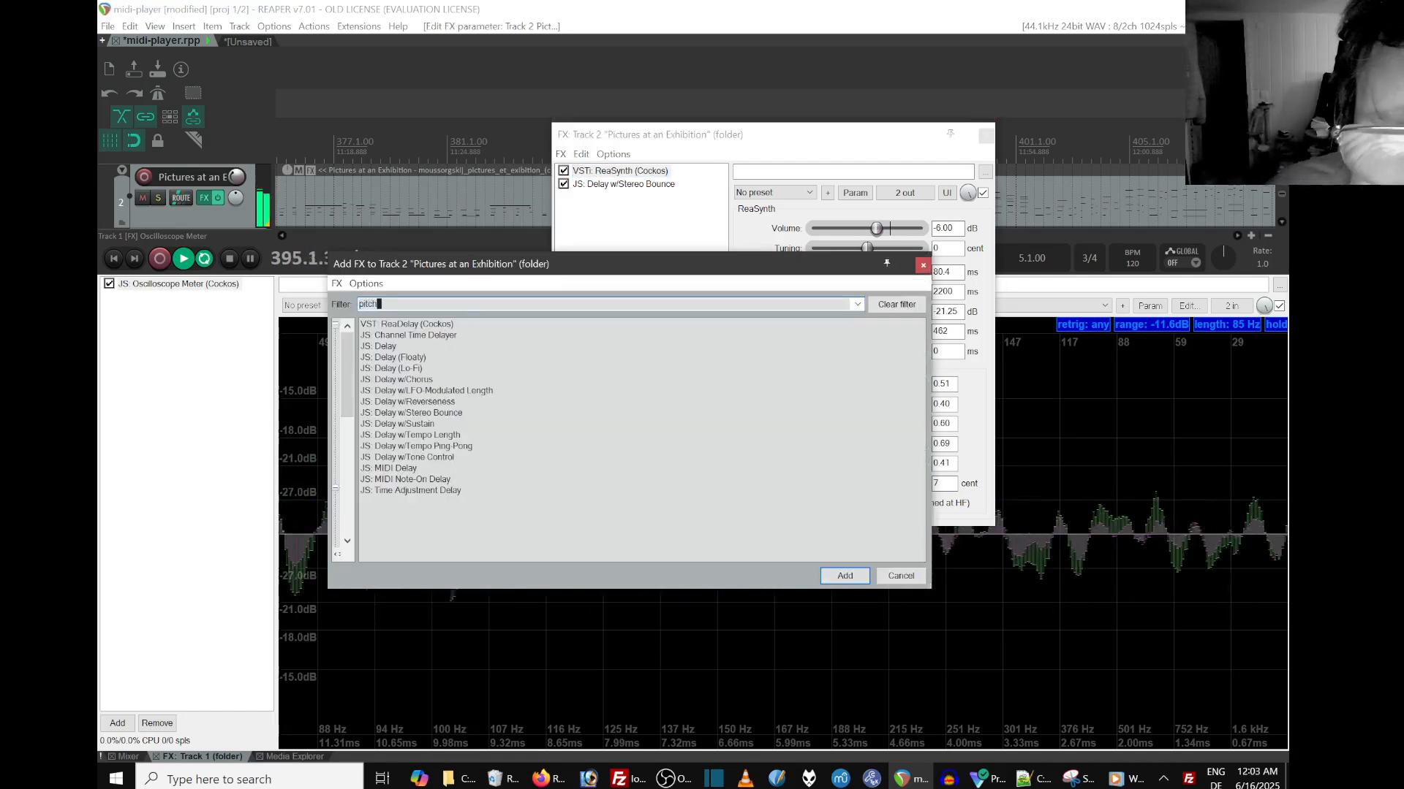
{"action": "left_click", "coordinate": [428, 326]}
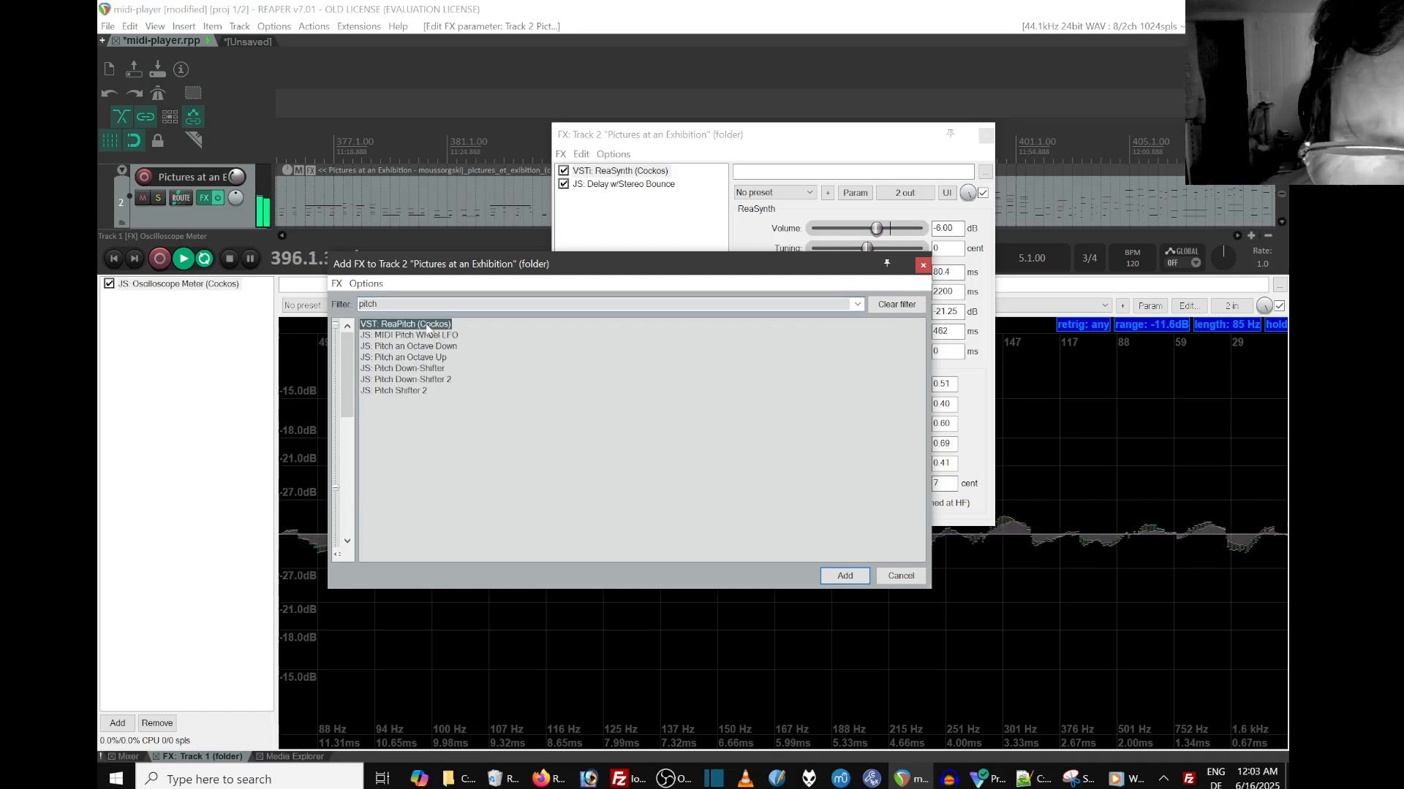
{"action": "left_click", "coordinate": [849, 576]}
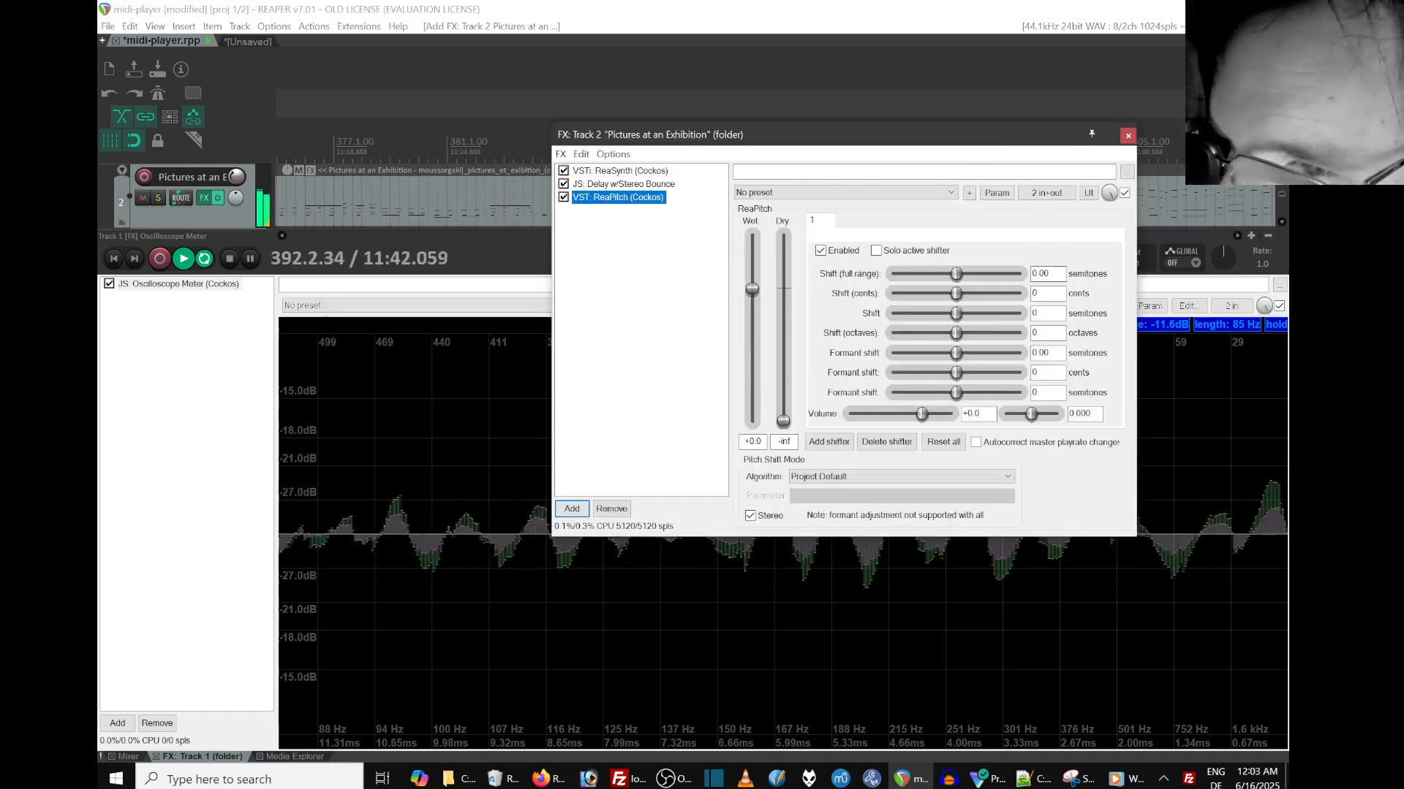
Set ReaPitch's full-range shift to -24 semitones and raise its dry level to about +0.3 dB.
{"action": "left_click", "coordinate": [1055, 272]}
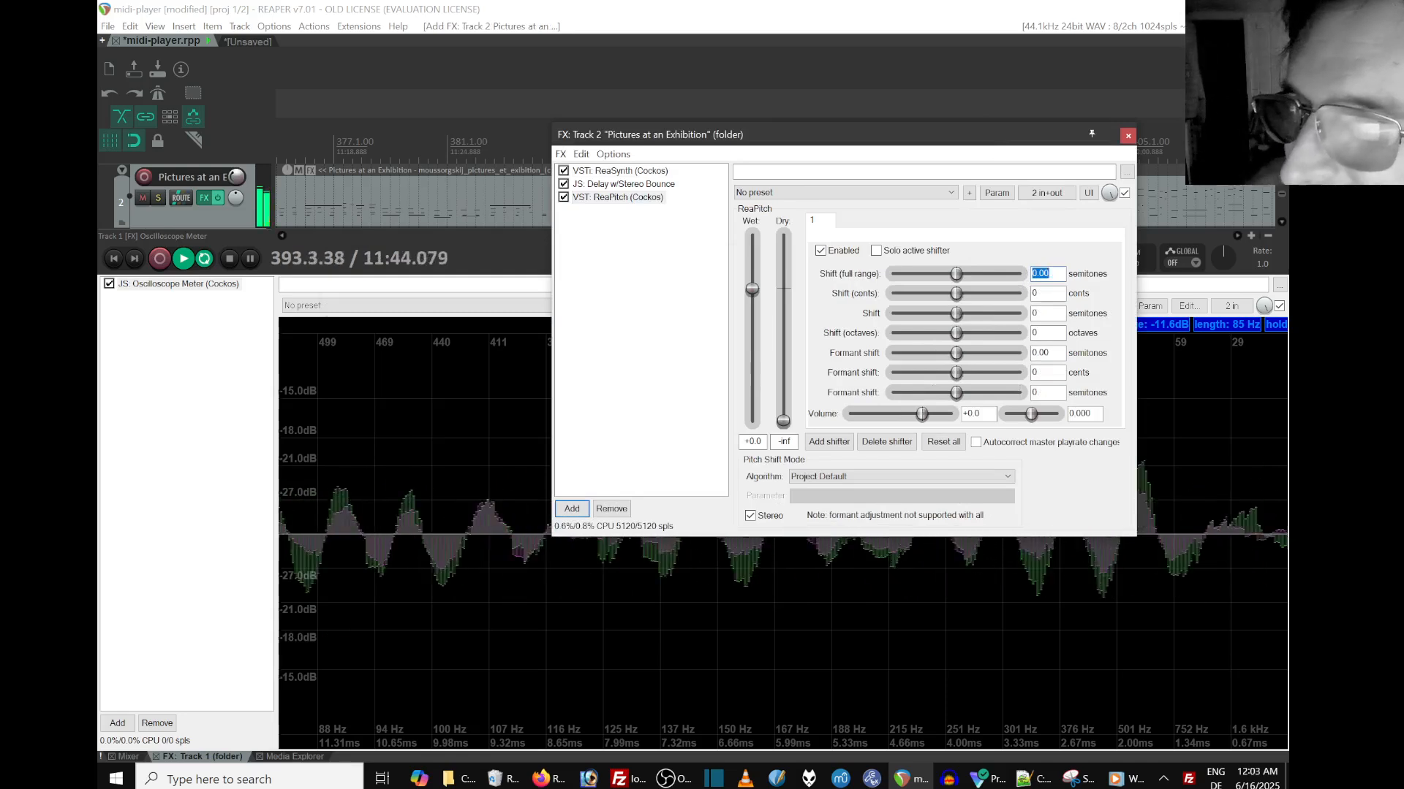
{"action": "key", "text": "Return"}
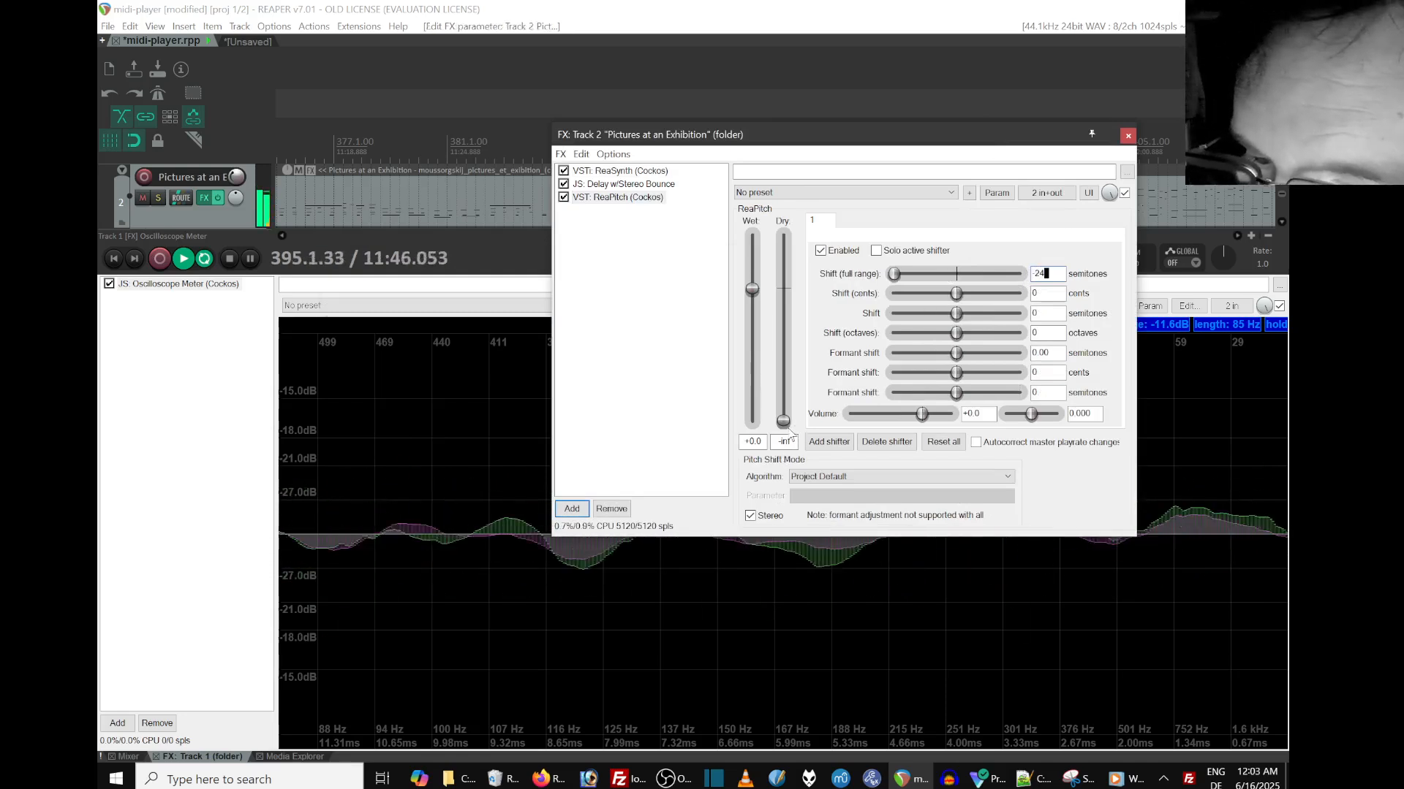
{"action": "left_click_drag", "start_coordinate": [787, 308], "coordinate": [777, 290]}
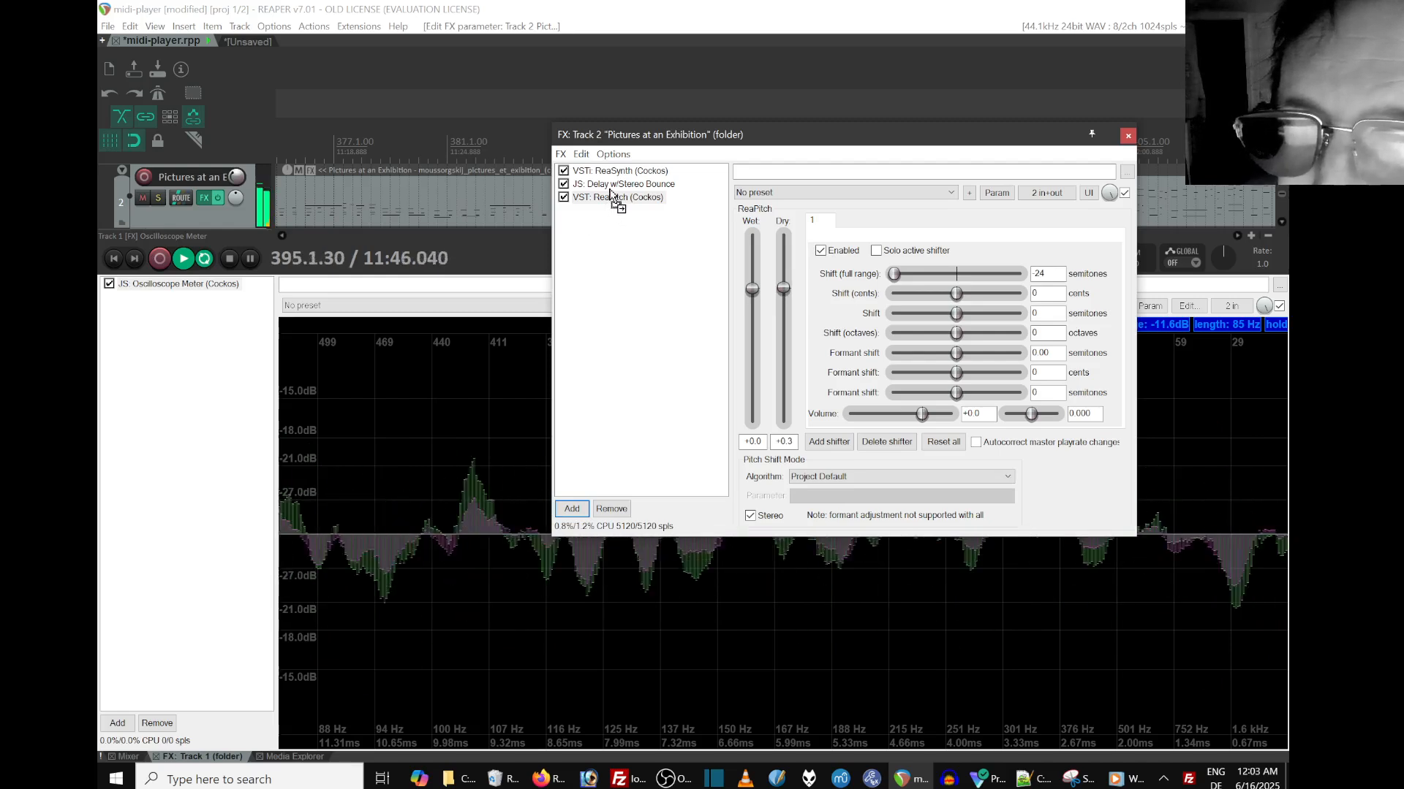
Move ReaPitch ahead of Delay w/Stereo Bounce in the FX chain, swapping their order back and forth to compare the sound.
{"action": "left_click_drag", "start_coordinate": [612, 189], "coordinate": [611, 188]}
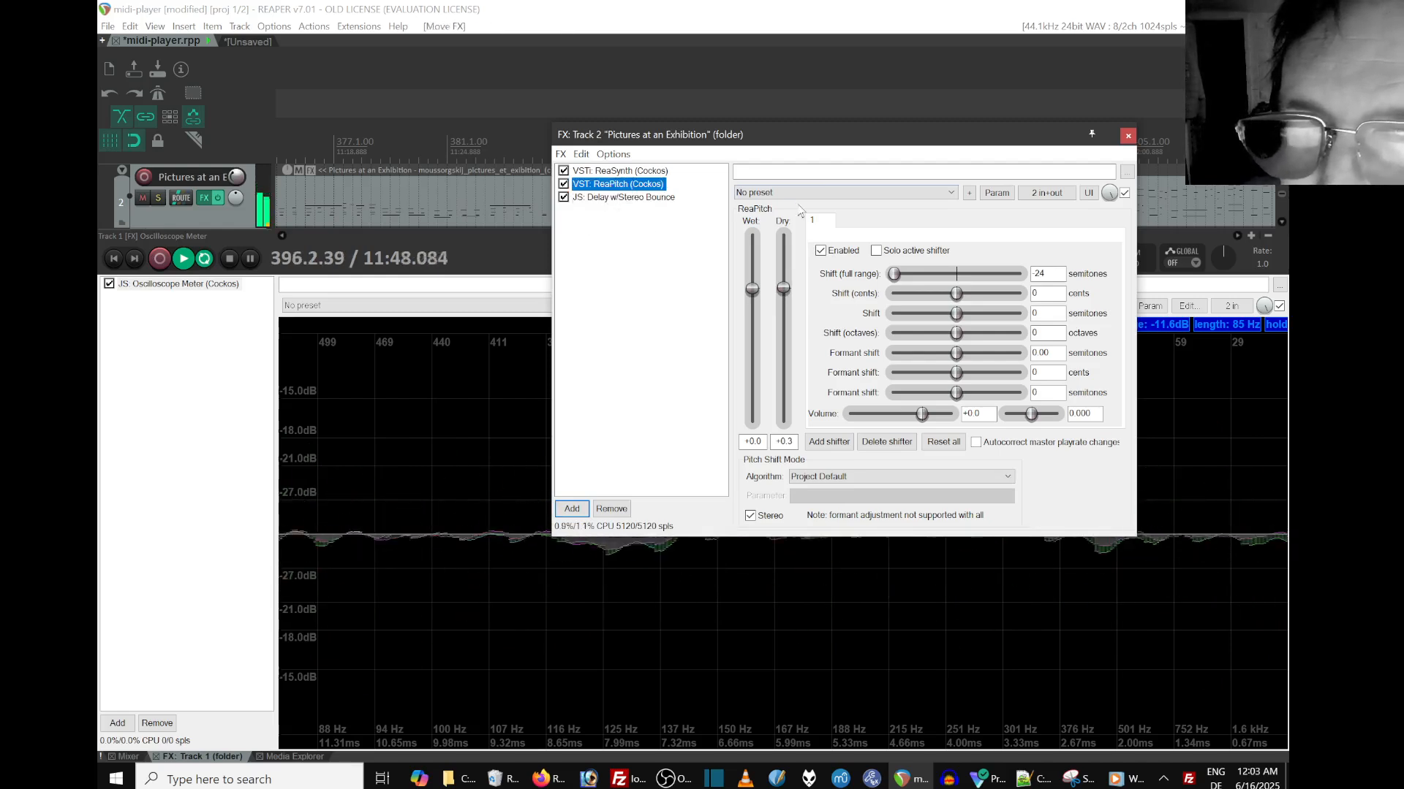
{"action": "left_click", "coordinate": [615, 198]}
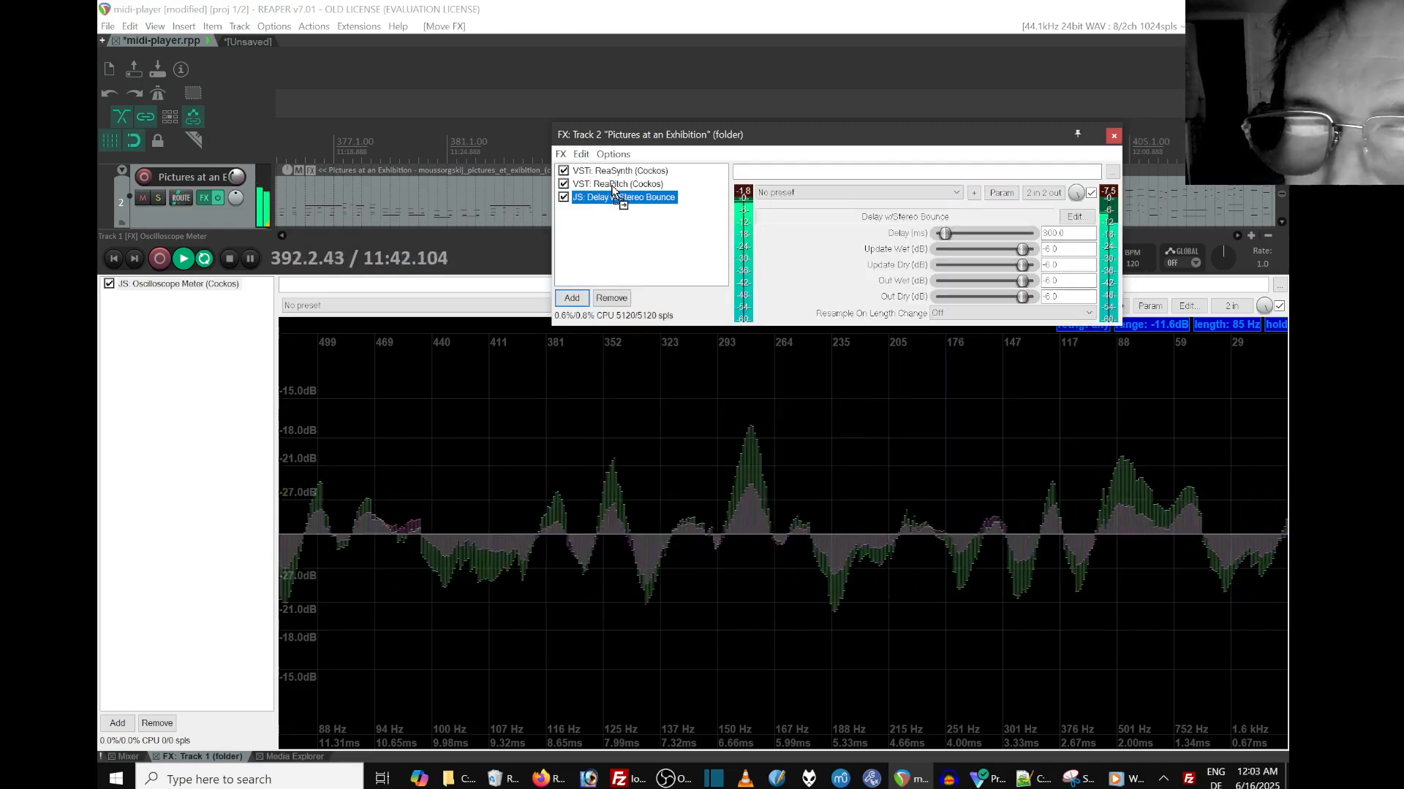
{"action": "left_click_drag", "start_coordinate": [616, 197], "coordinate": [612, 188]}
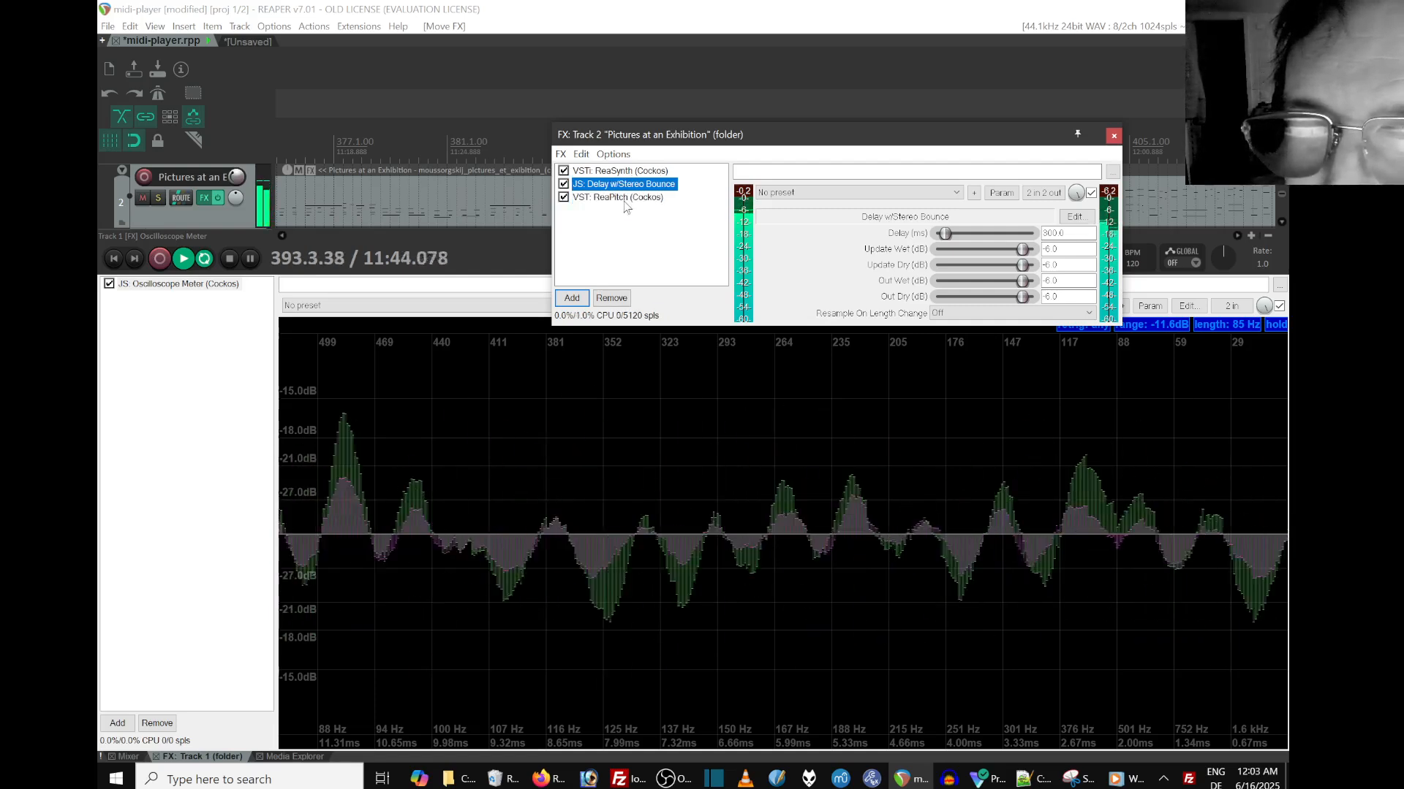
{"action": "left_click_drag", "start_coordinate": [585, 200], "coordinate": [598, 182]}
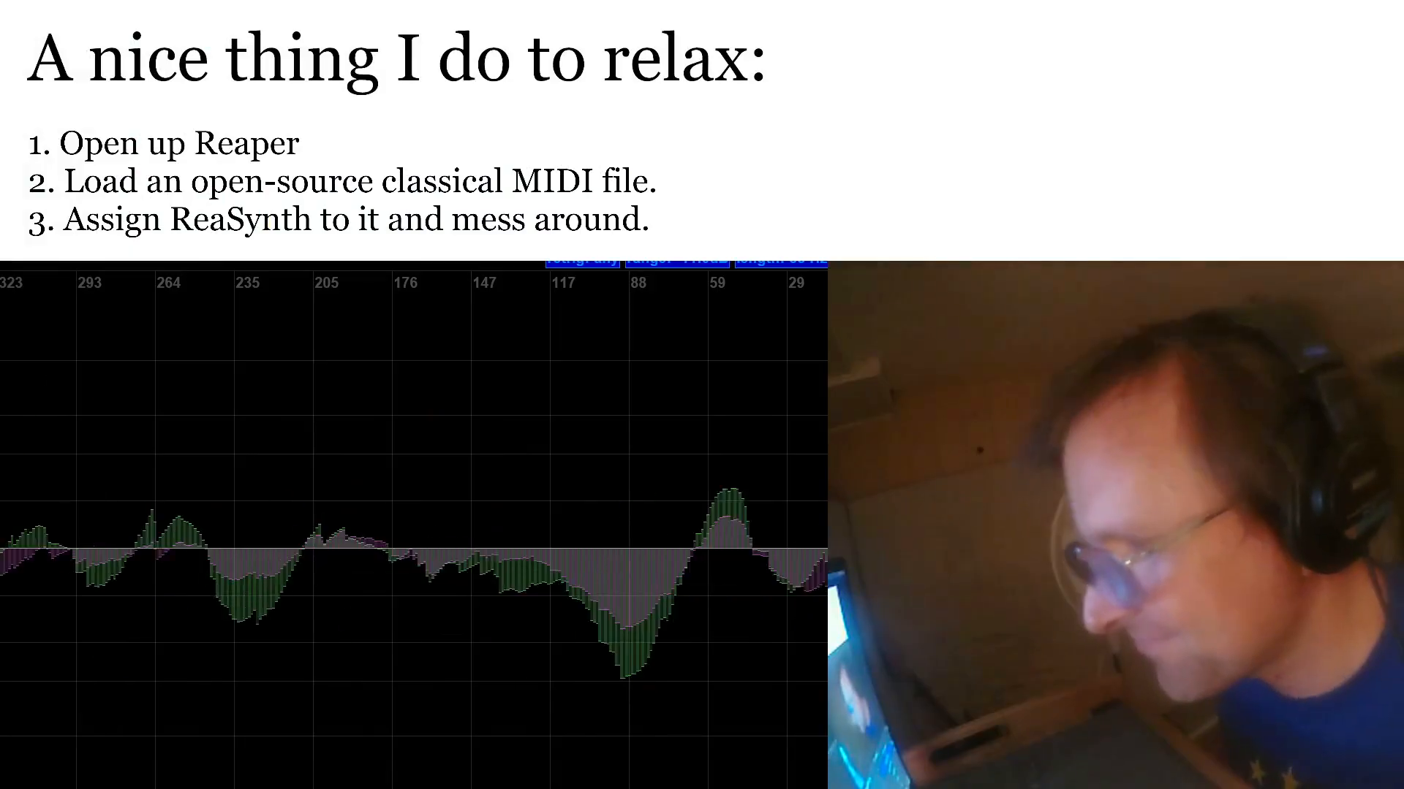